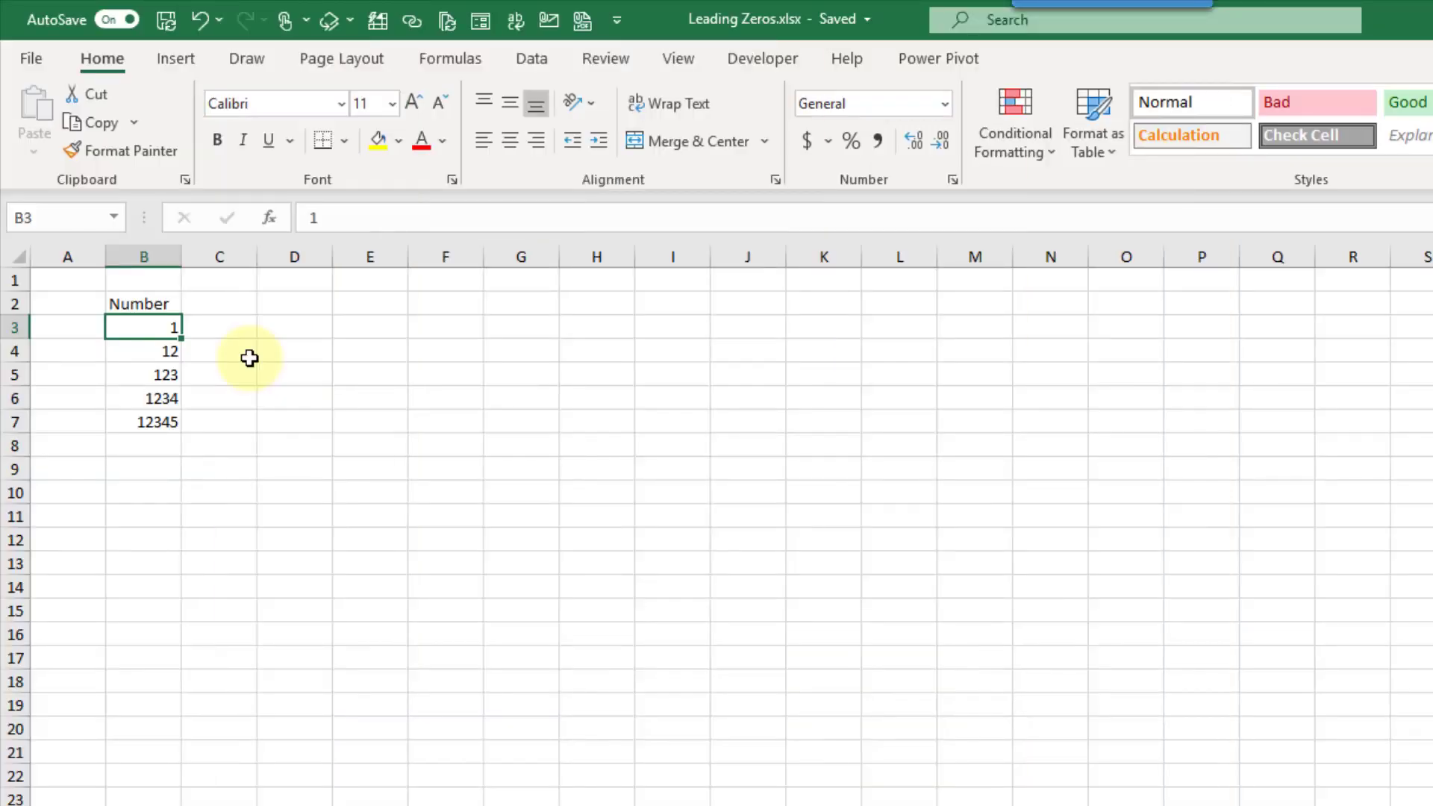
Apply the custom number format 000000 to the numbers in B3:B7 and check the stored values of the first and last cells.
{"action": "left_click_drag", "start_coordinate": [147, 327], "coordinate": [147, 412]}
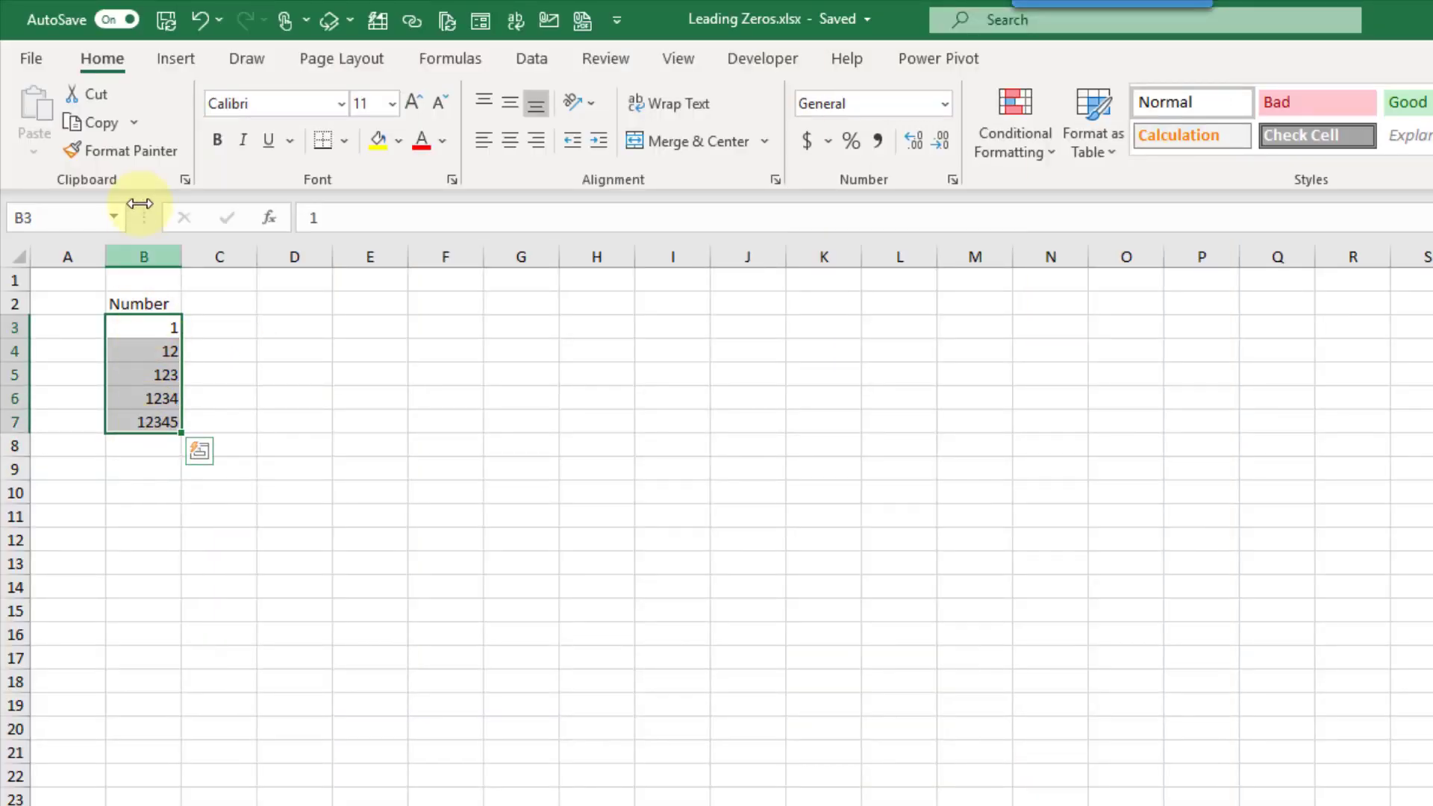
{"action": "left_click", "coordinate": [103, 52]}
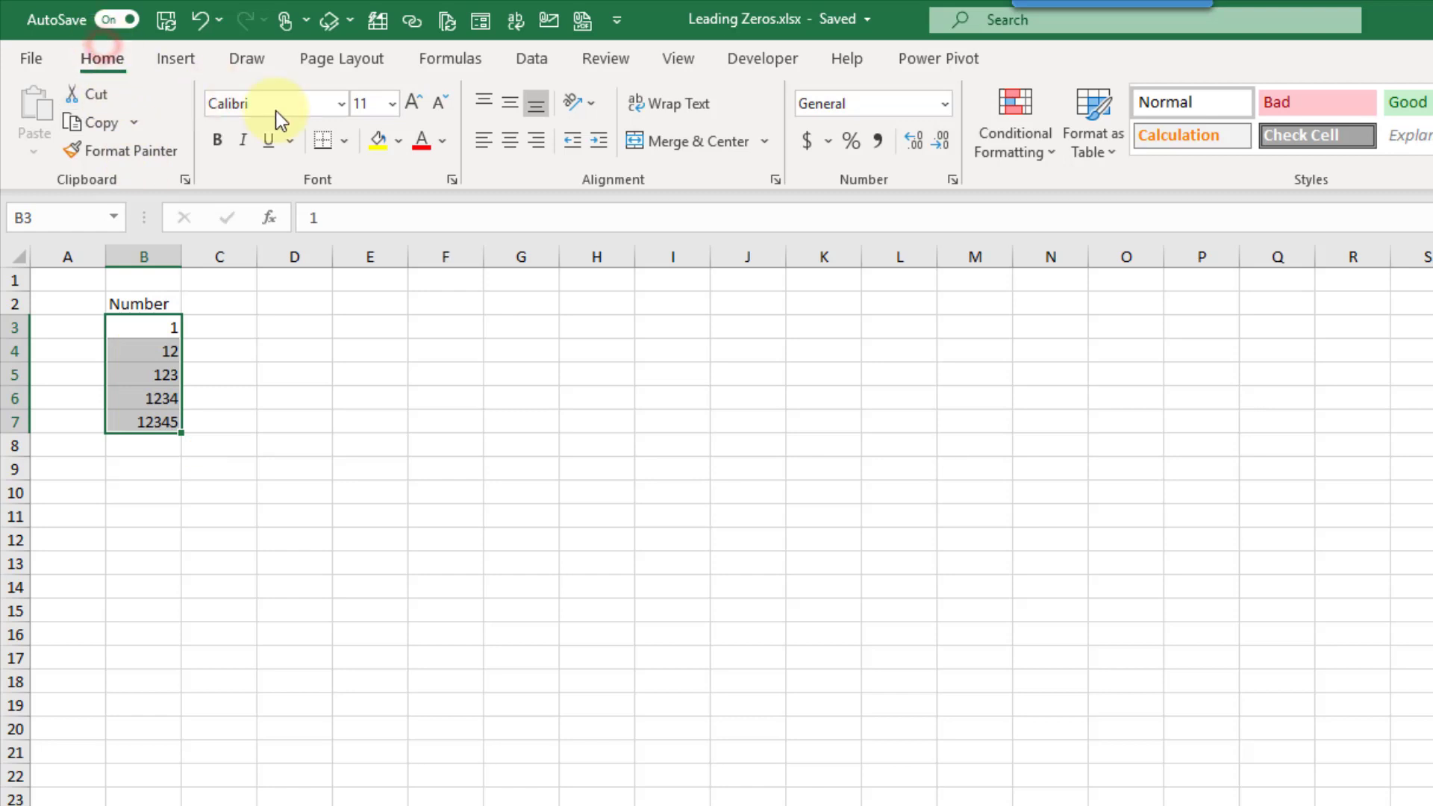
{"action": "left_click", "coordinate": [452, 179]}
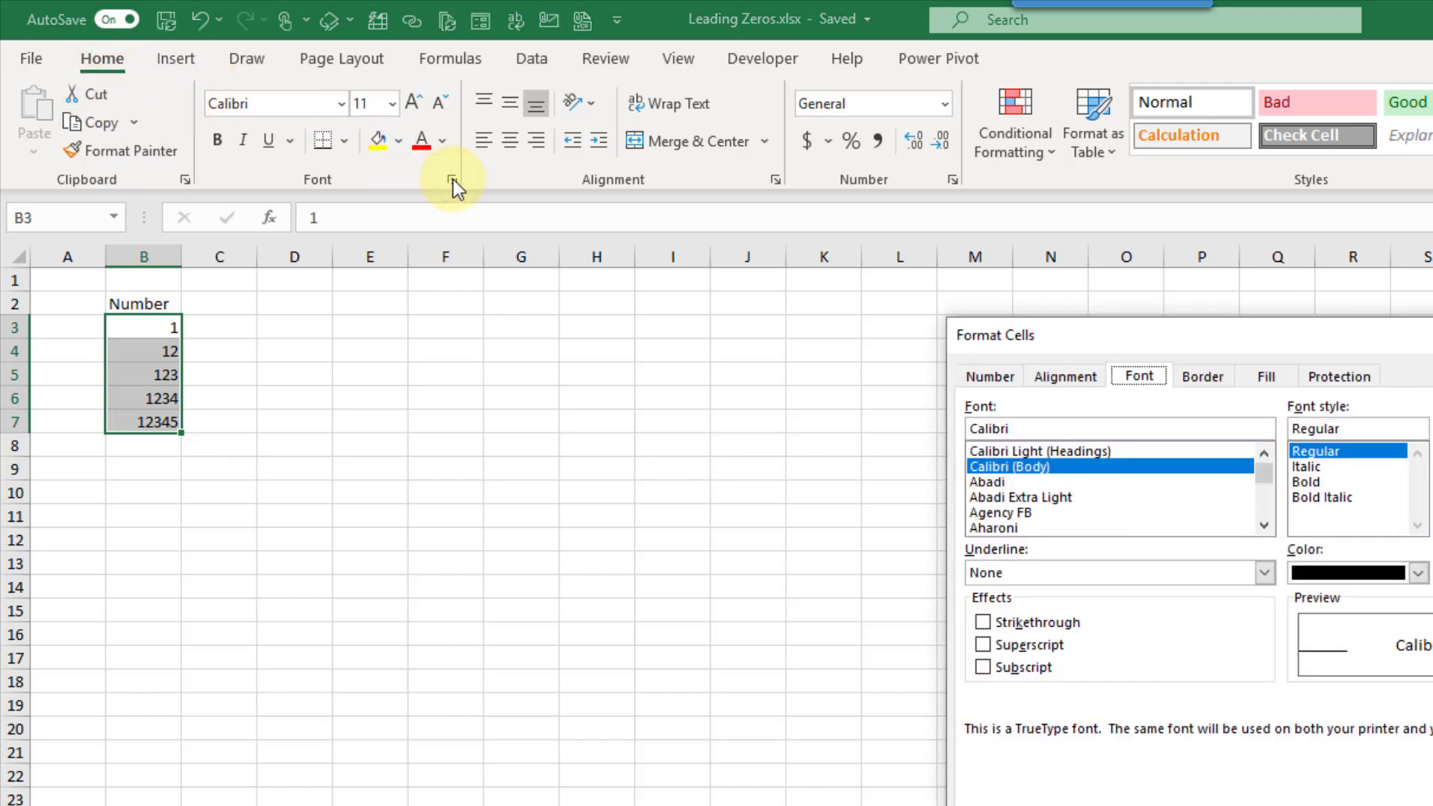
{"action": "left_click_drag", "start_coordinate": [1035, 328], "coordinate": [405, 205]}
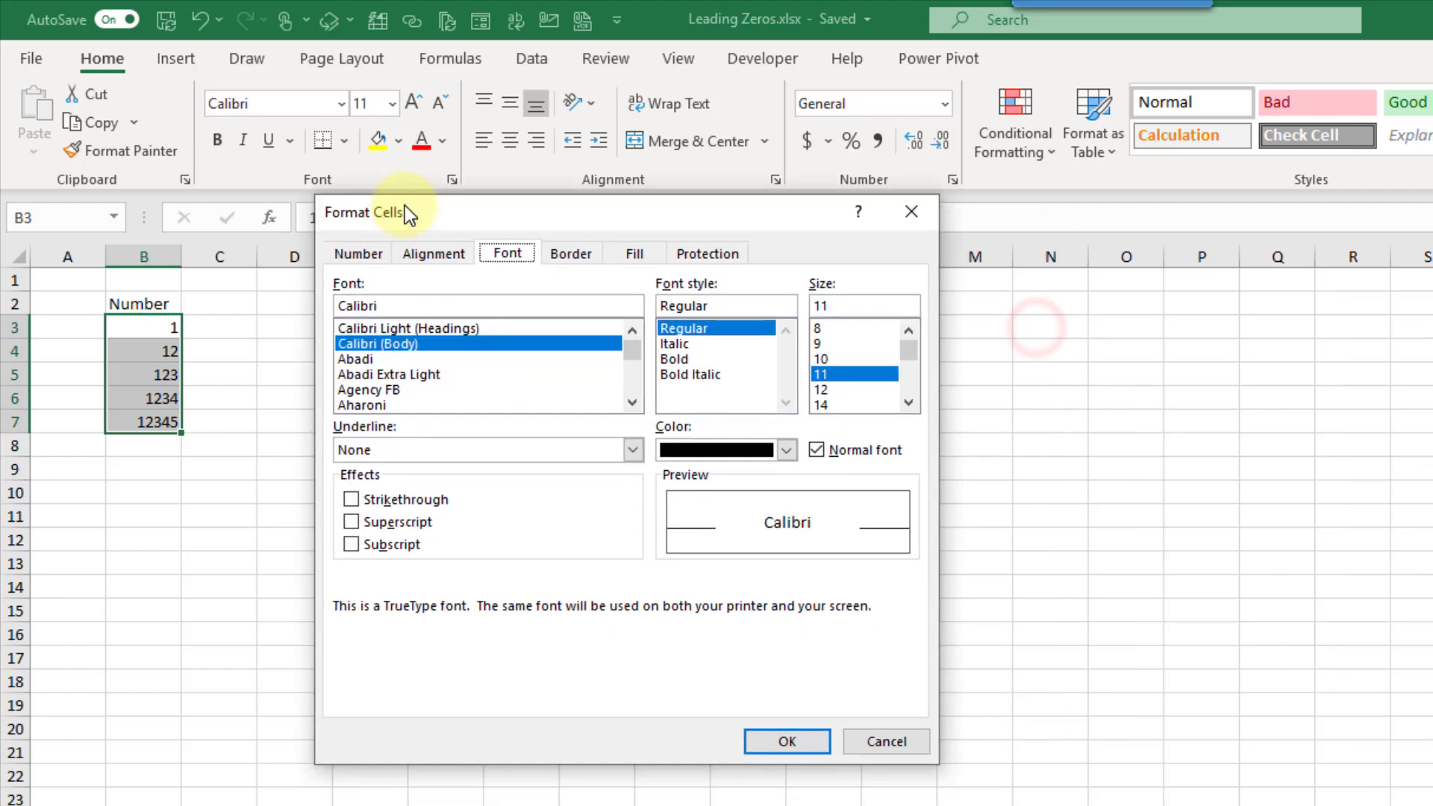
{"action": "left_click", "coordinate": [372, 250]}
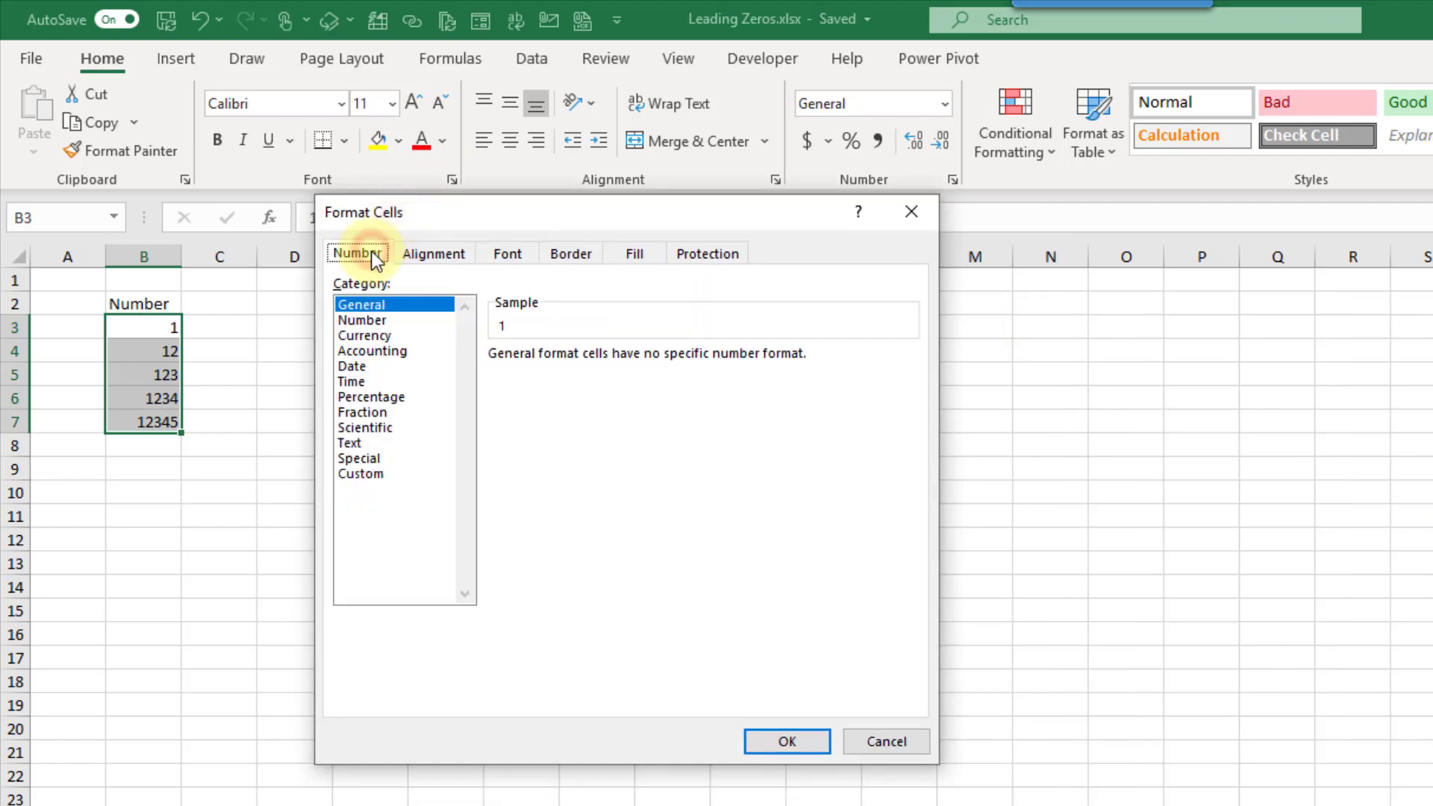
{"action": "left_click", "coordinate": [376, 474]}
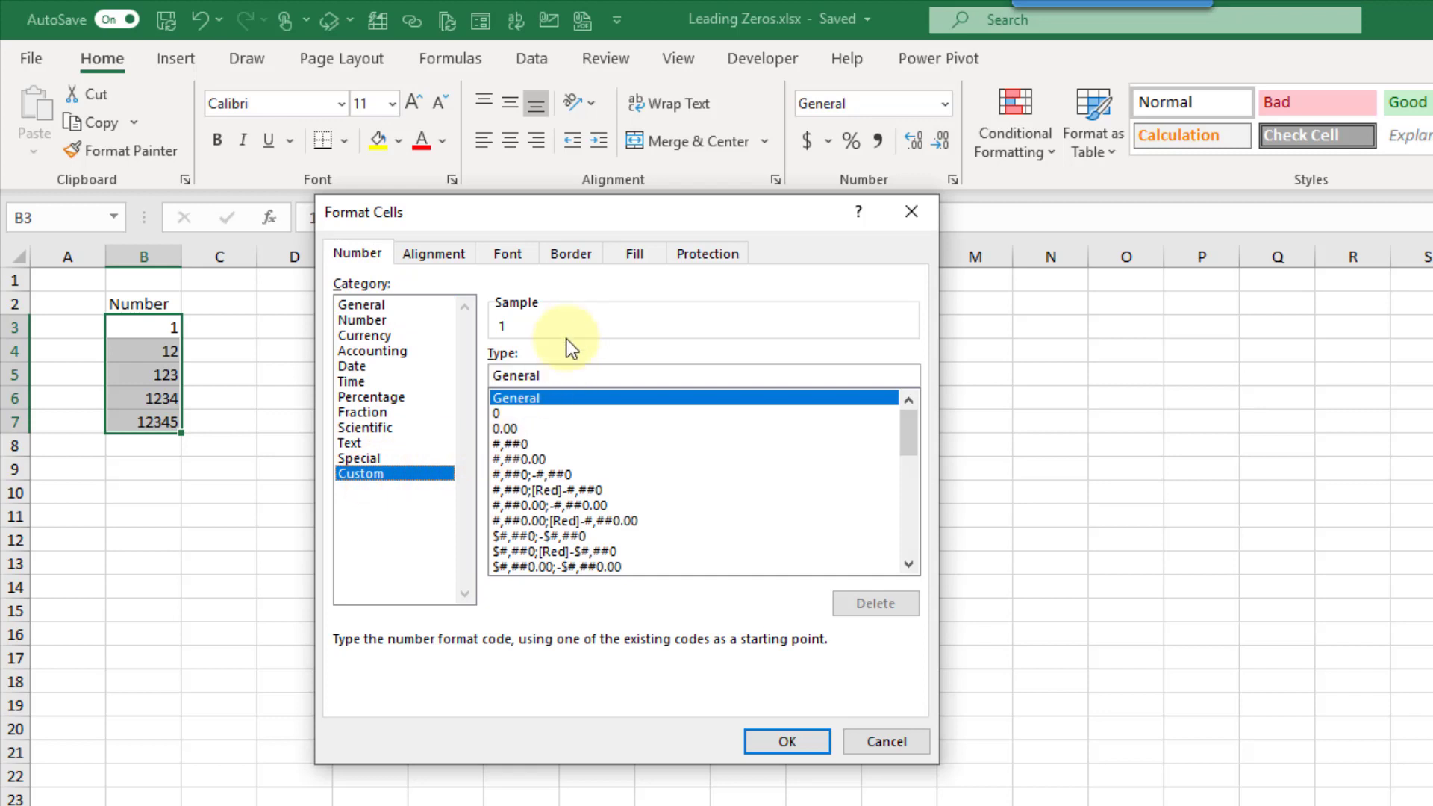
{"action": "double_click", "coordinate": [526, 379]}
{"action": "type", "text": "00000"}
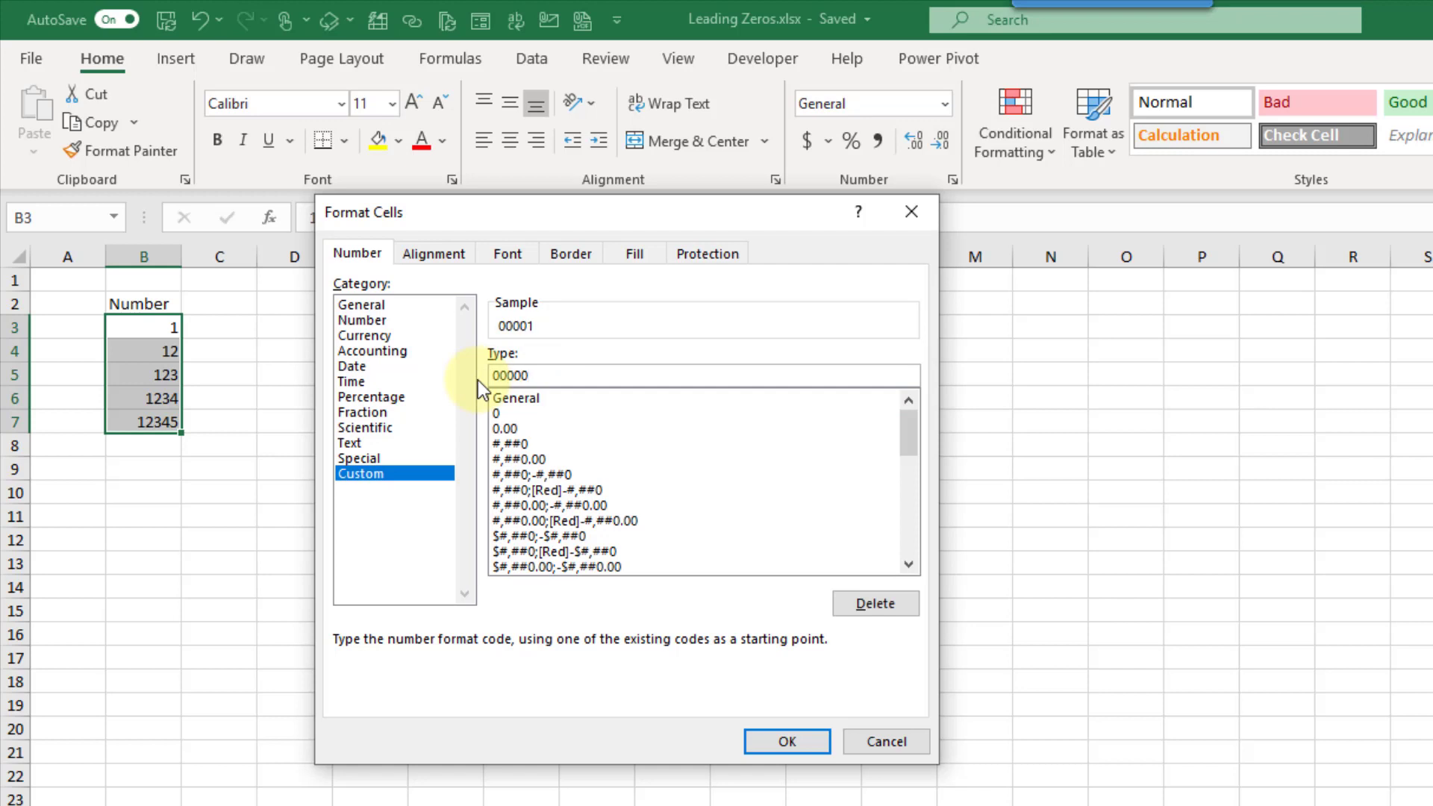
{"action": "type", "text": "0"}
{"action": "left_click", "coordinate": [783, 741]}
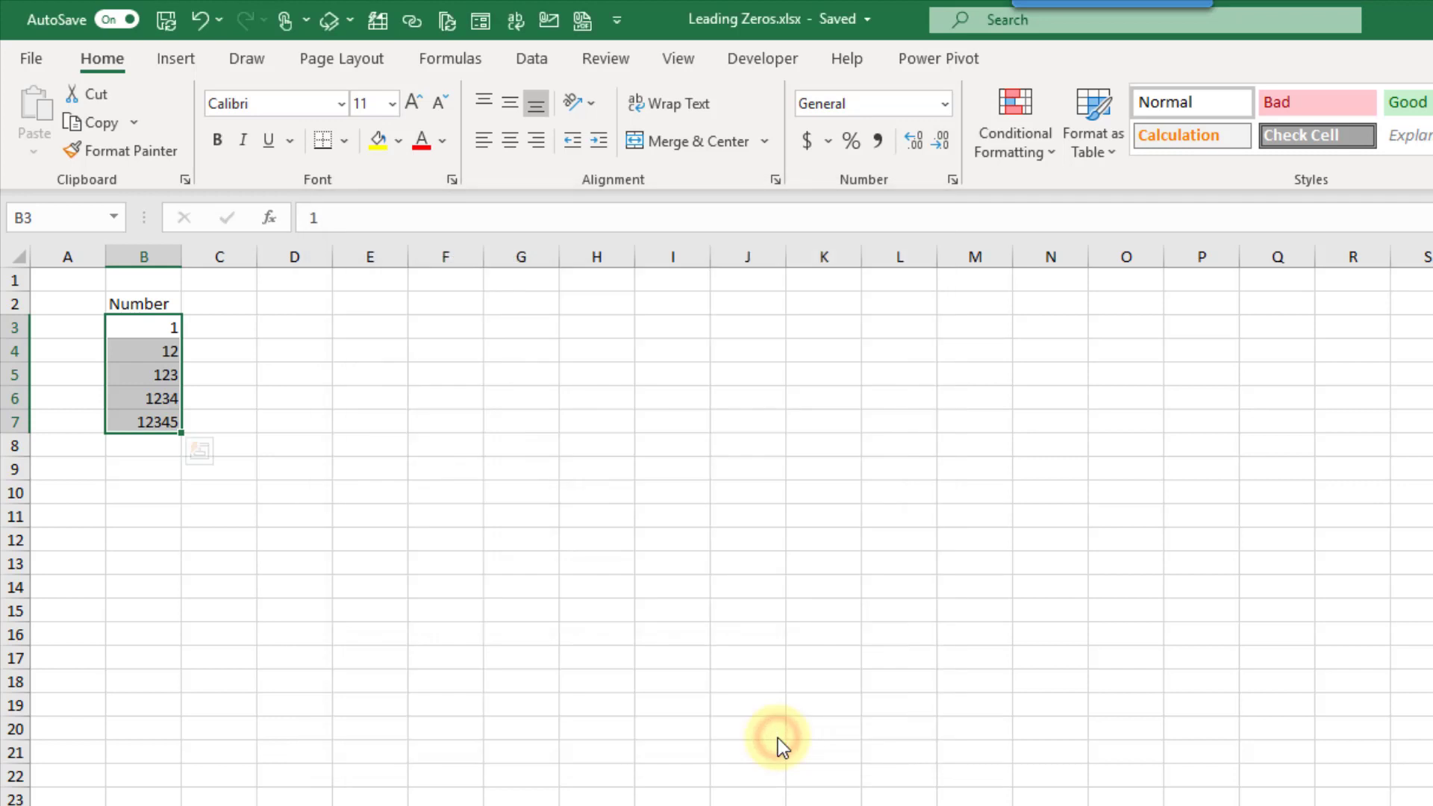
{"action": "left_click", "coordinate": [244, 341]}
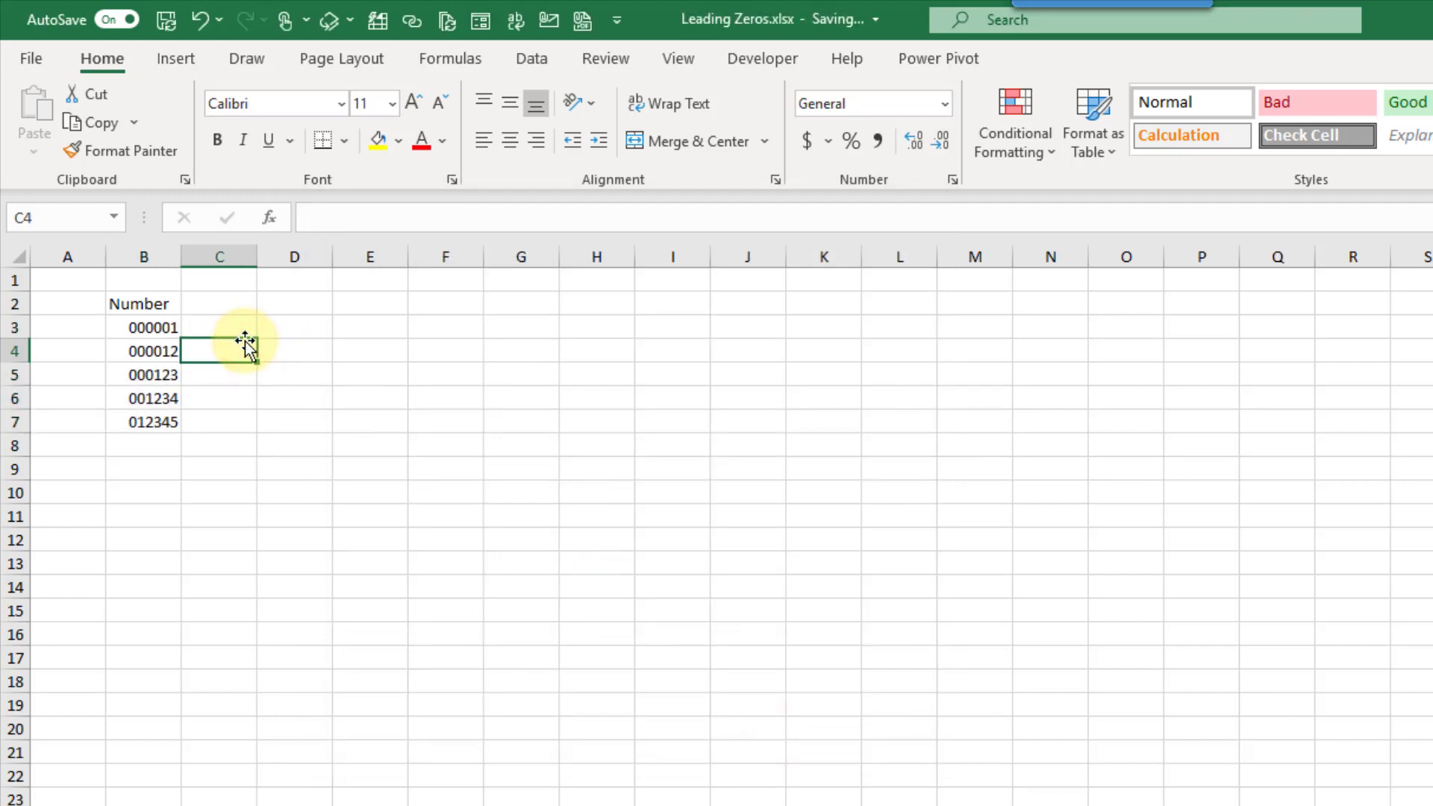
{"action": "left_click", "coordinate": [160, 423]}
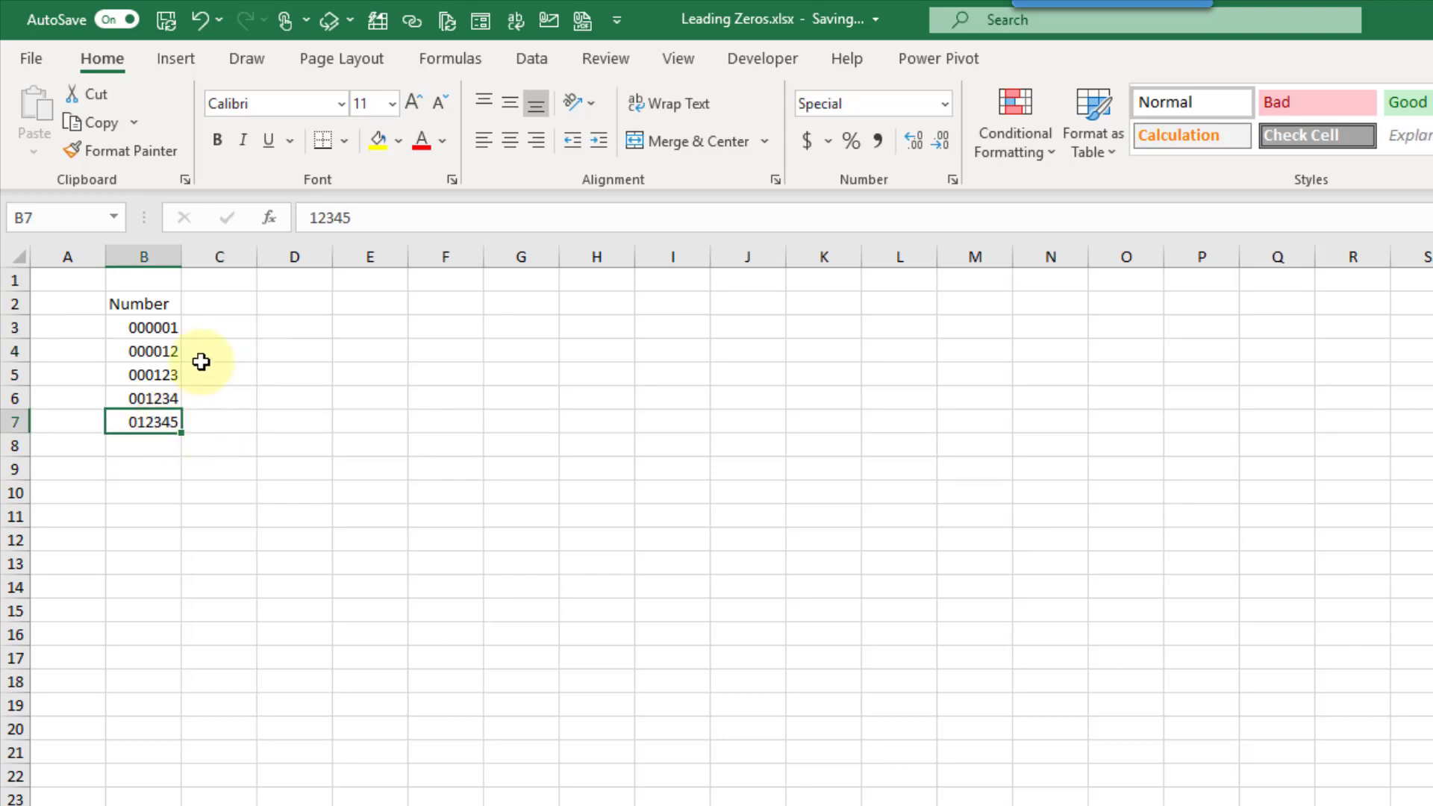
{"action": "left_click", "coordinate": [160, 322]}
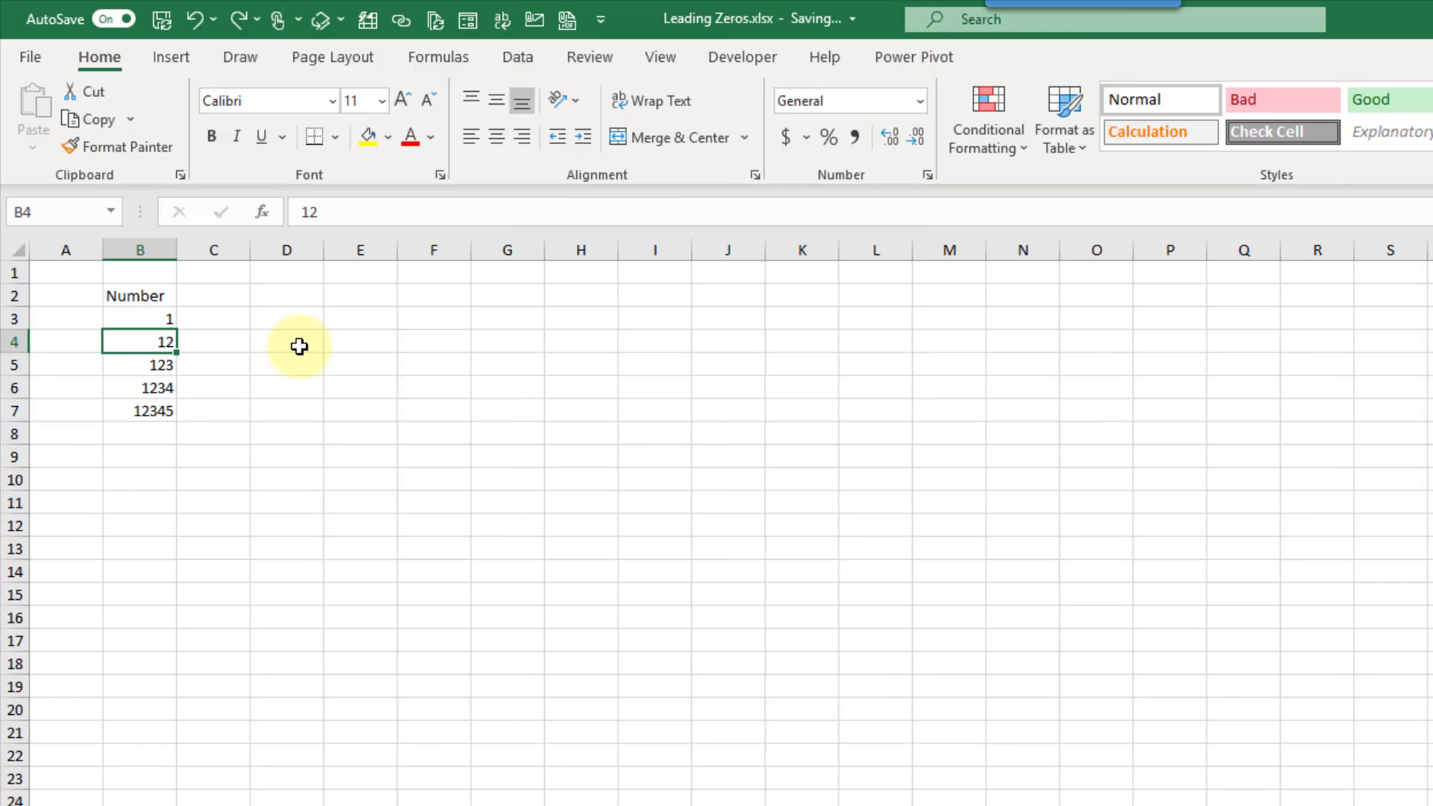
Format the empty cells D3:D7 as Text and enter 000001 in D3.
{"action": "key", "text": "ctrl+1"}
{"action": "left_click_drag", "start_coordinate": [281, 332], "coordinate": [276, 406]}
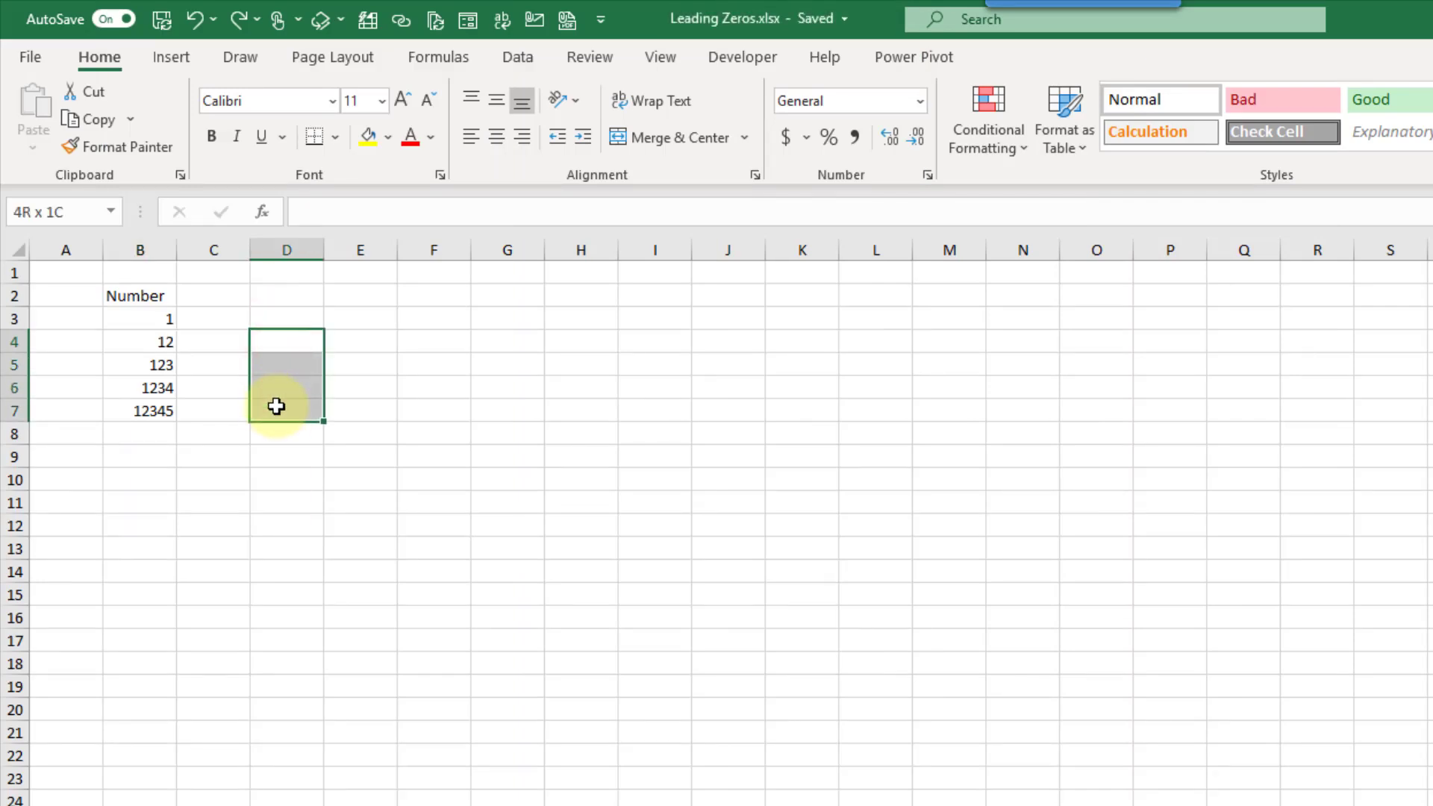
{"action": "left_click_drag", "start_coordinate": [281, 318], "coordinate": [277, 406]}
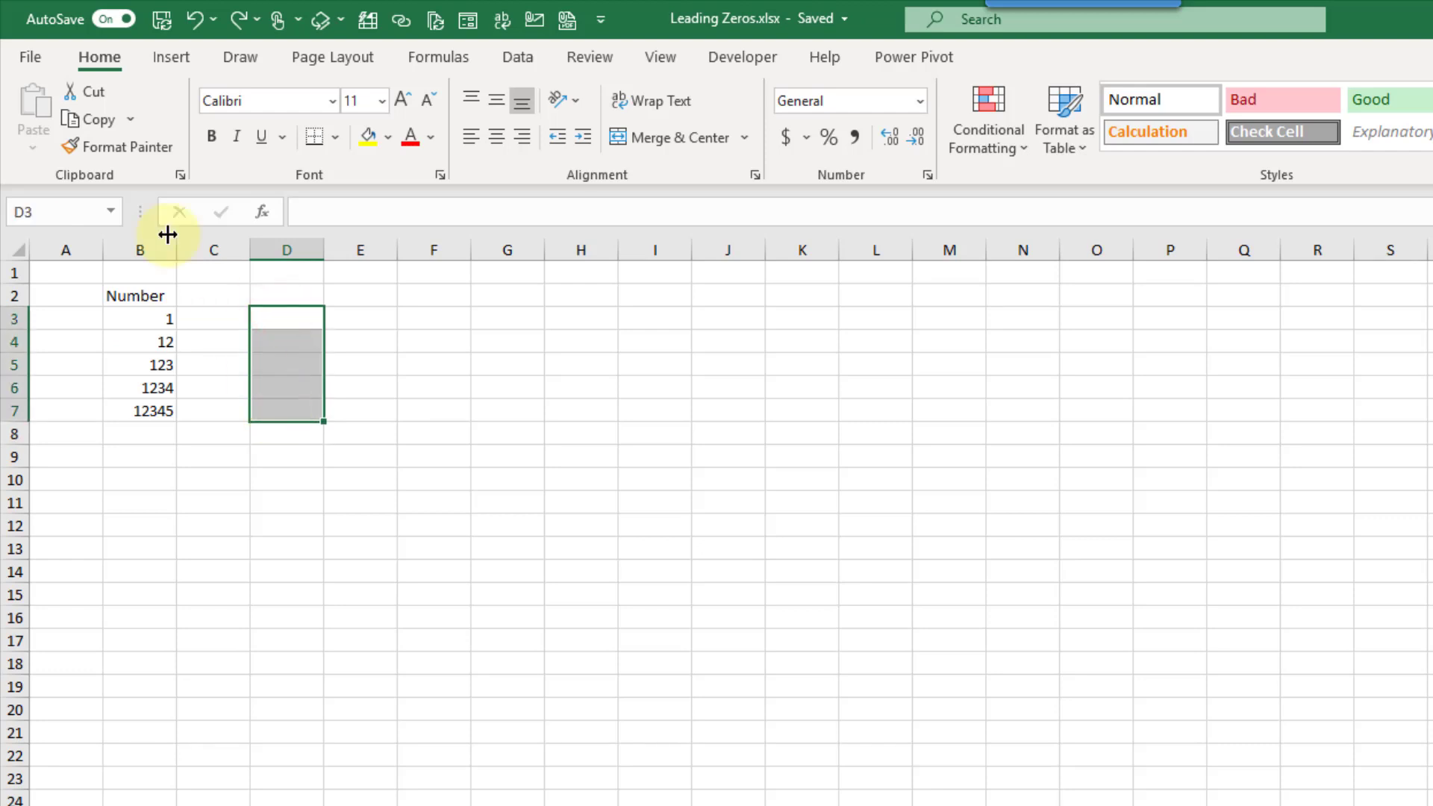
{"action": "left_click", "coordinate": [916, 104]}
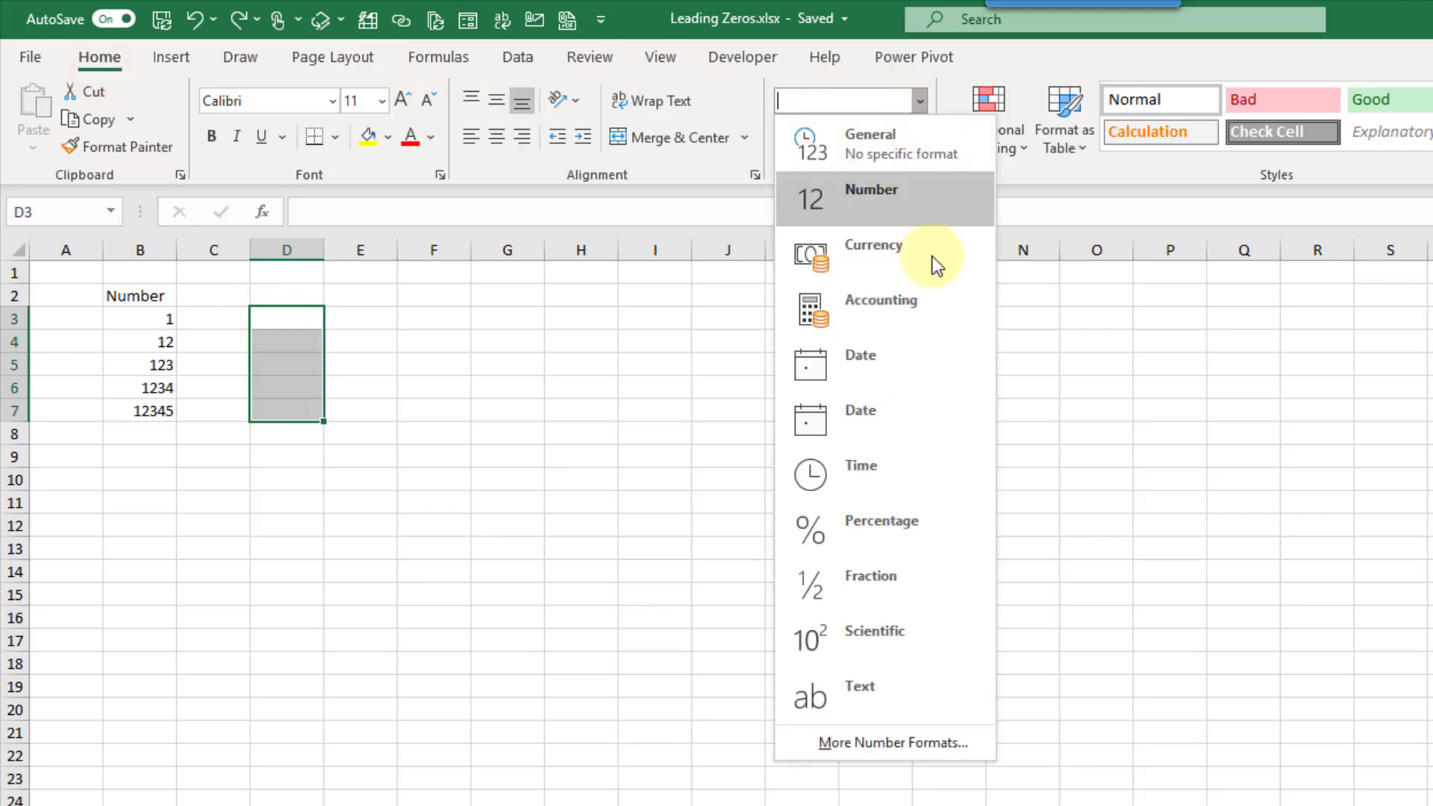
{"action": "left_click", "coordinate": [904, 681]}
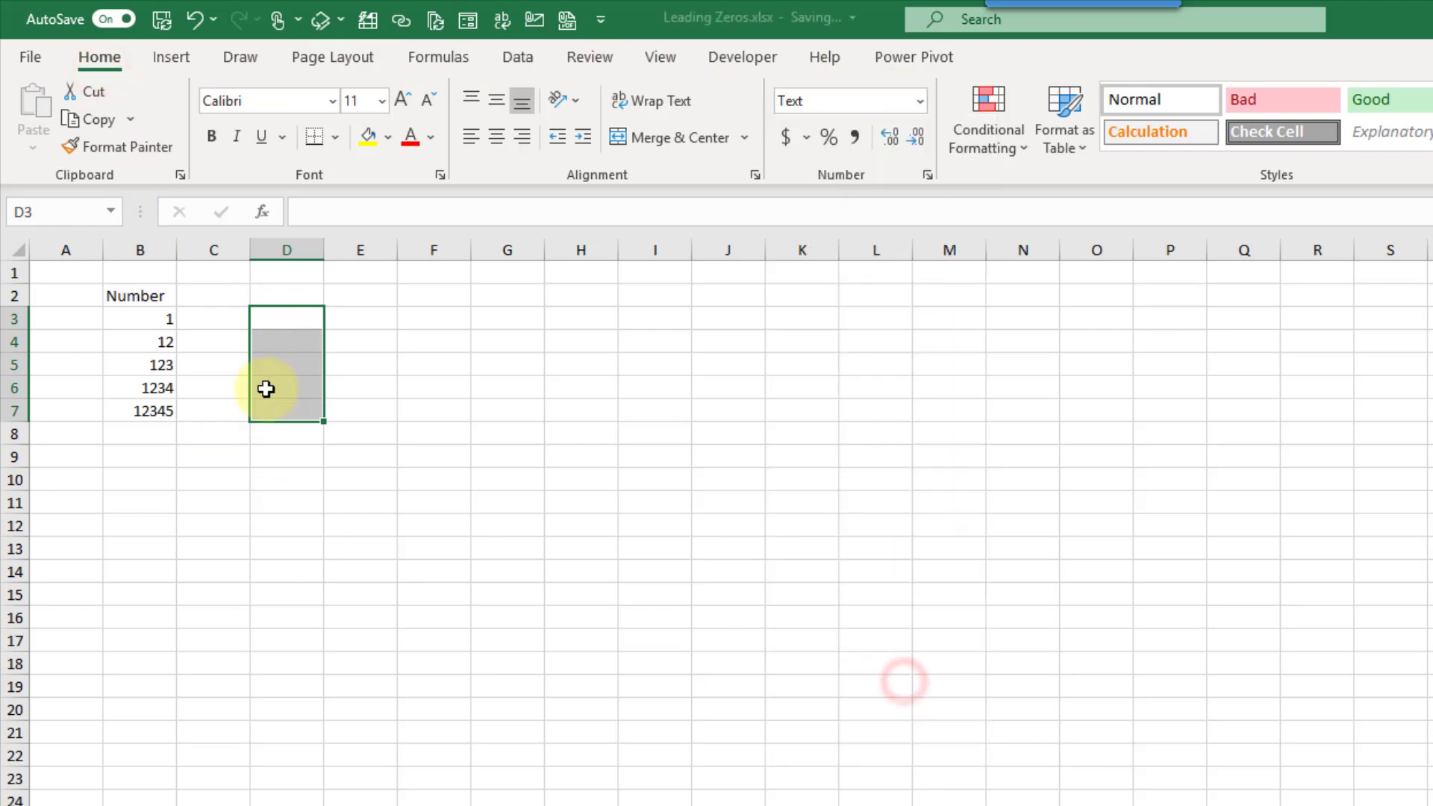
{"action": "left_click", "coordinate": [287, 318]}
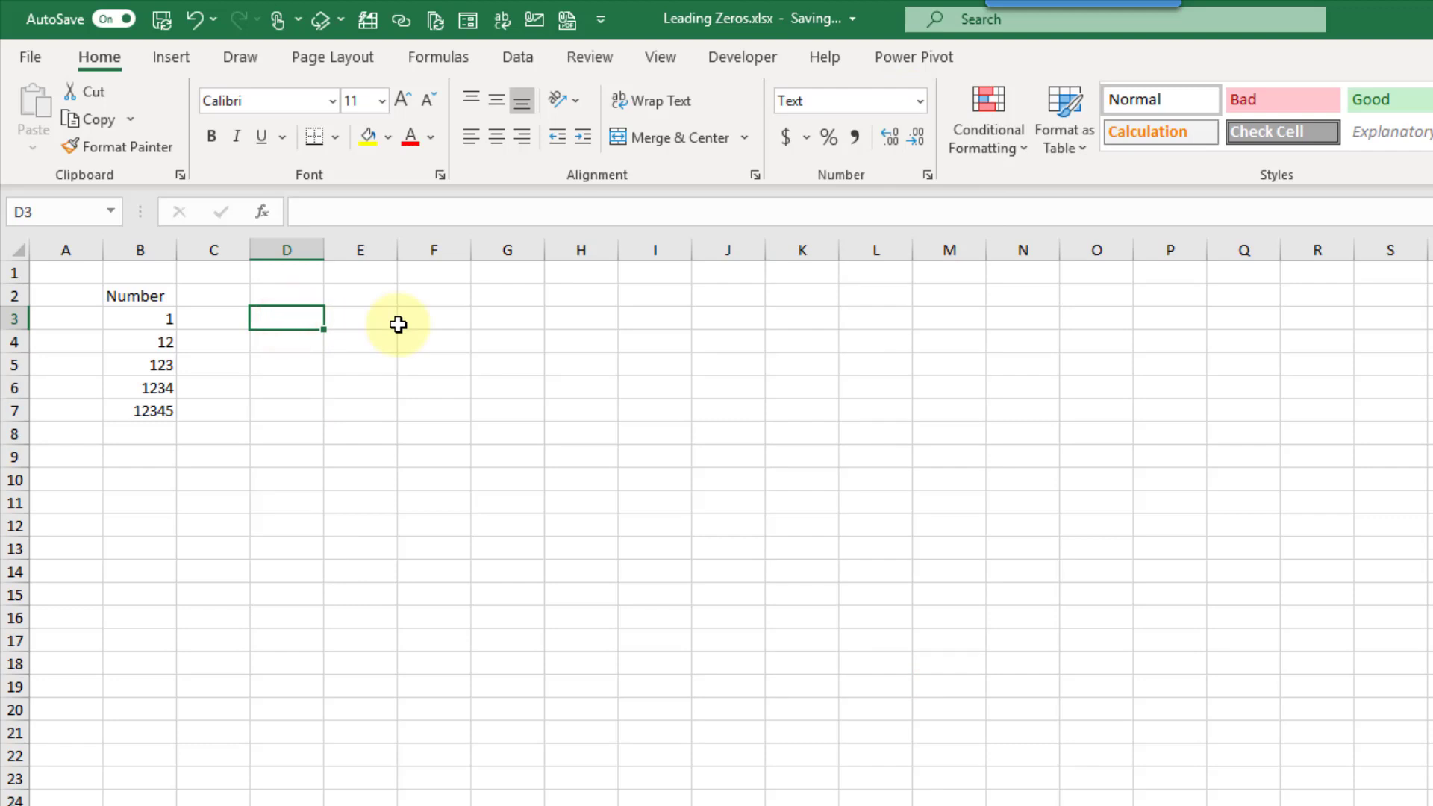
{"action": "type", "text": "000001"}
{"action": "key", "text": "Return"}
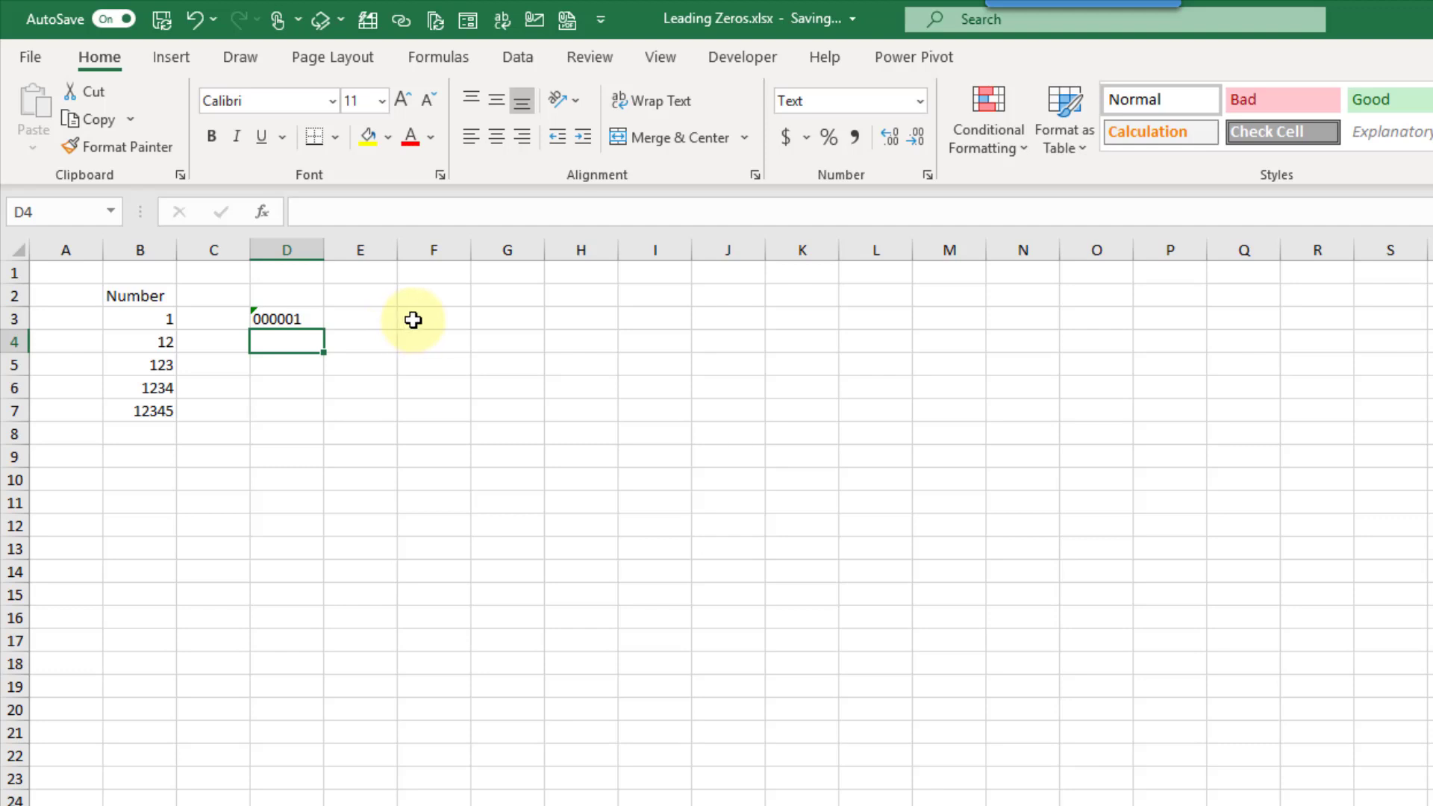
Enter 000001 in the General-formatted cell F3 for comparison and reselect the text entry in D3.
{"action": "left_click", "coordinate": [423, 319]}
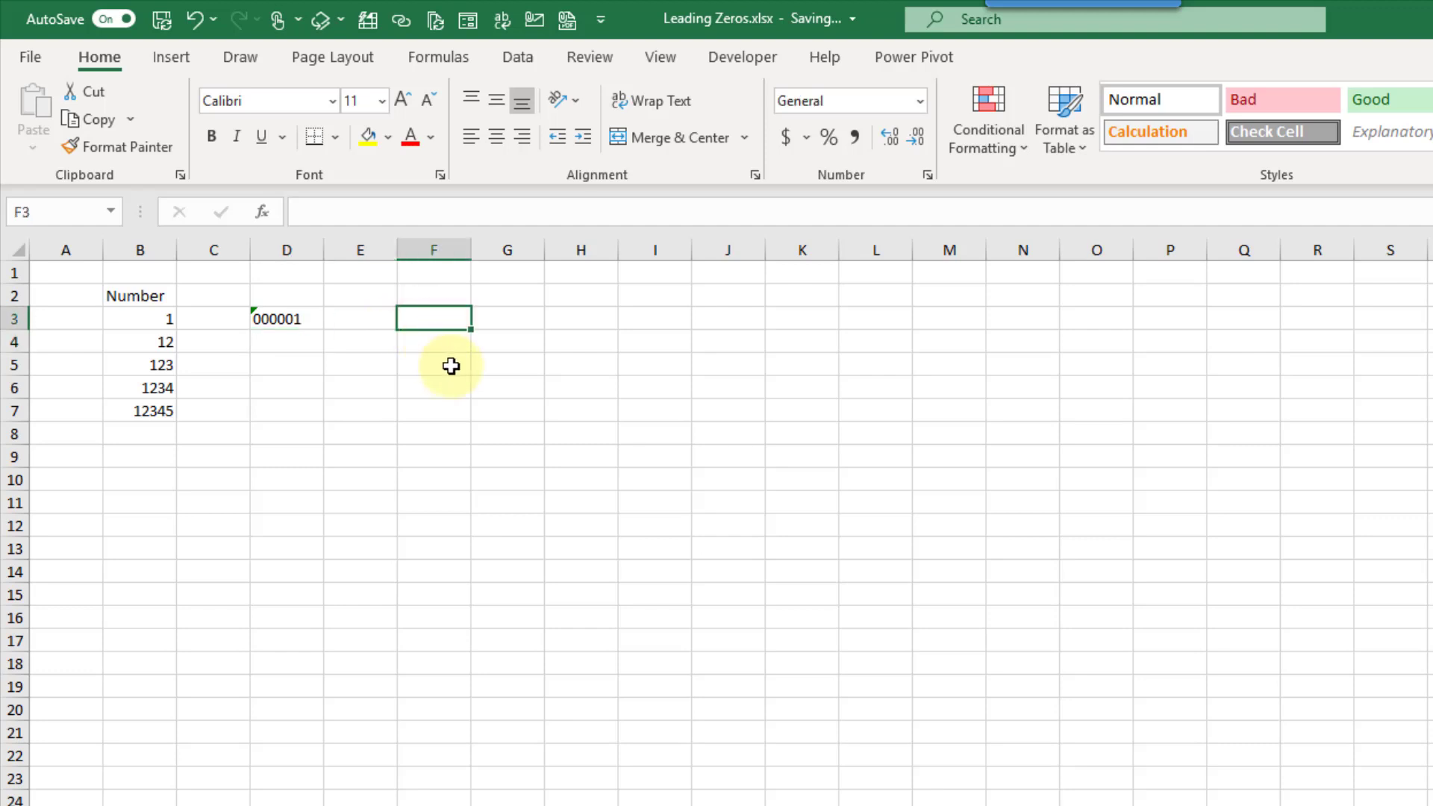
{"action": "type", "text": "00"}
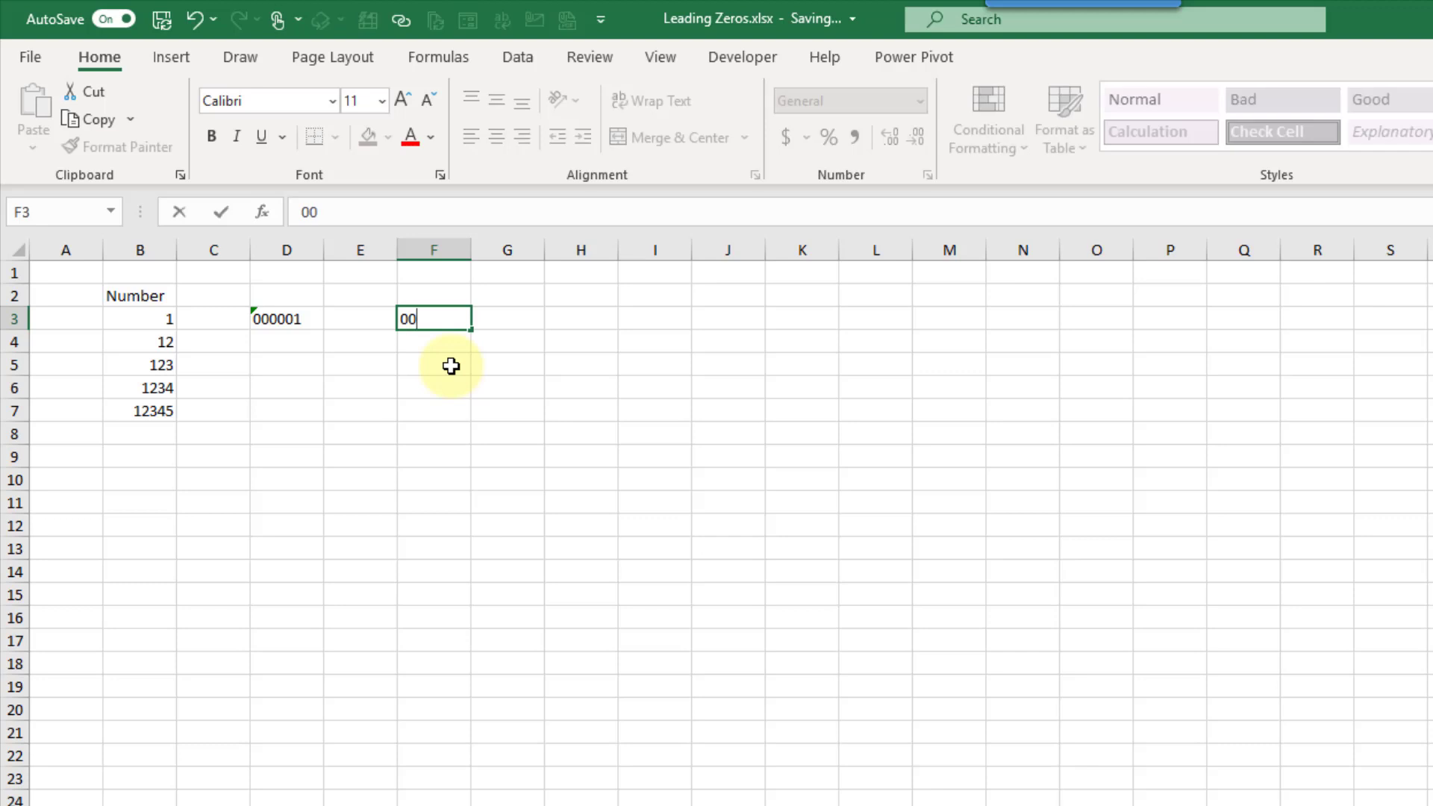
{"action": "type", "text": "0001"}
{"action": "key", "text": "Return"}
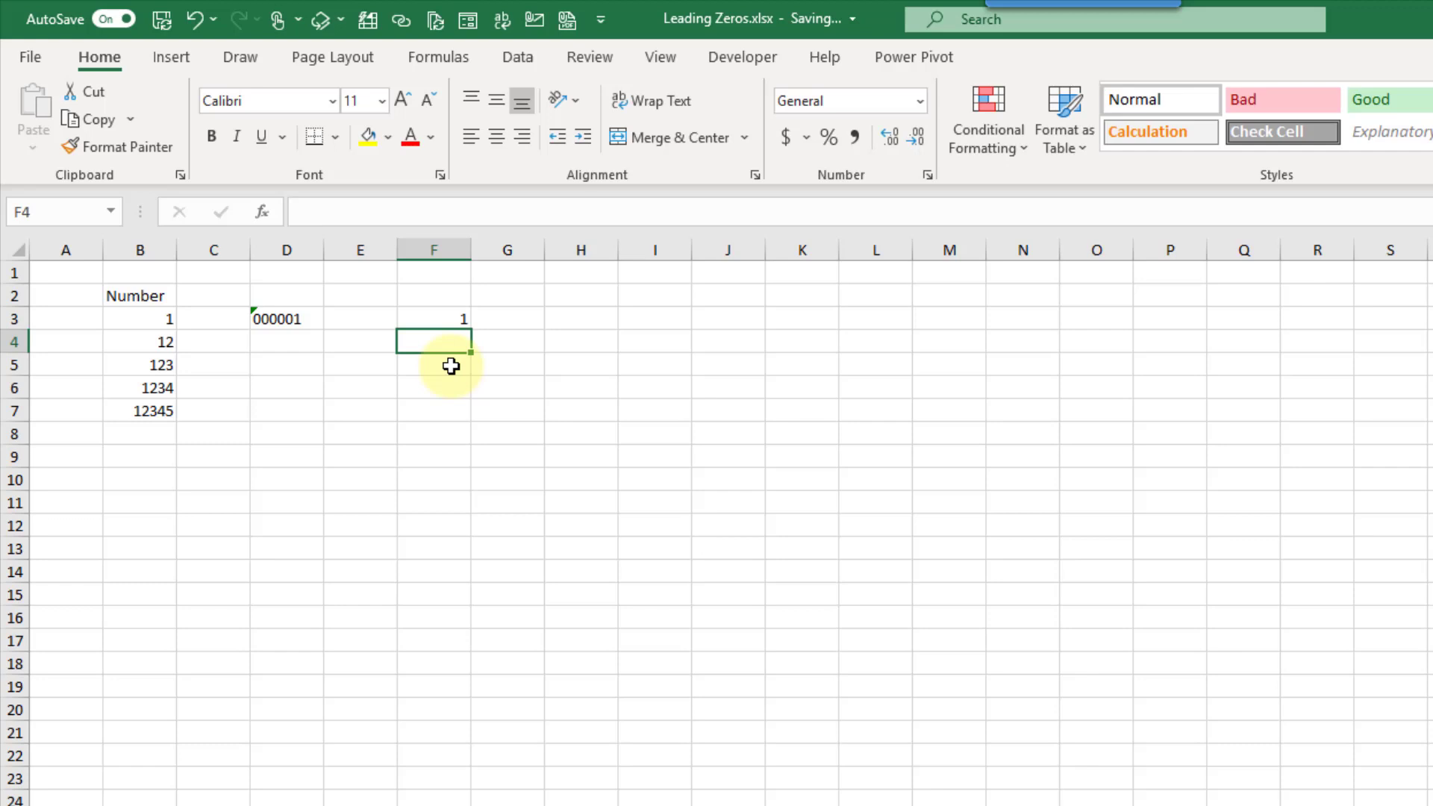
{"action": "left_click", "coordinate": [284, 319]}
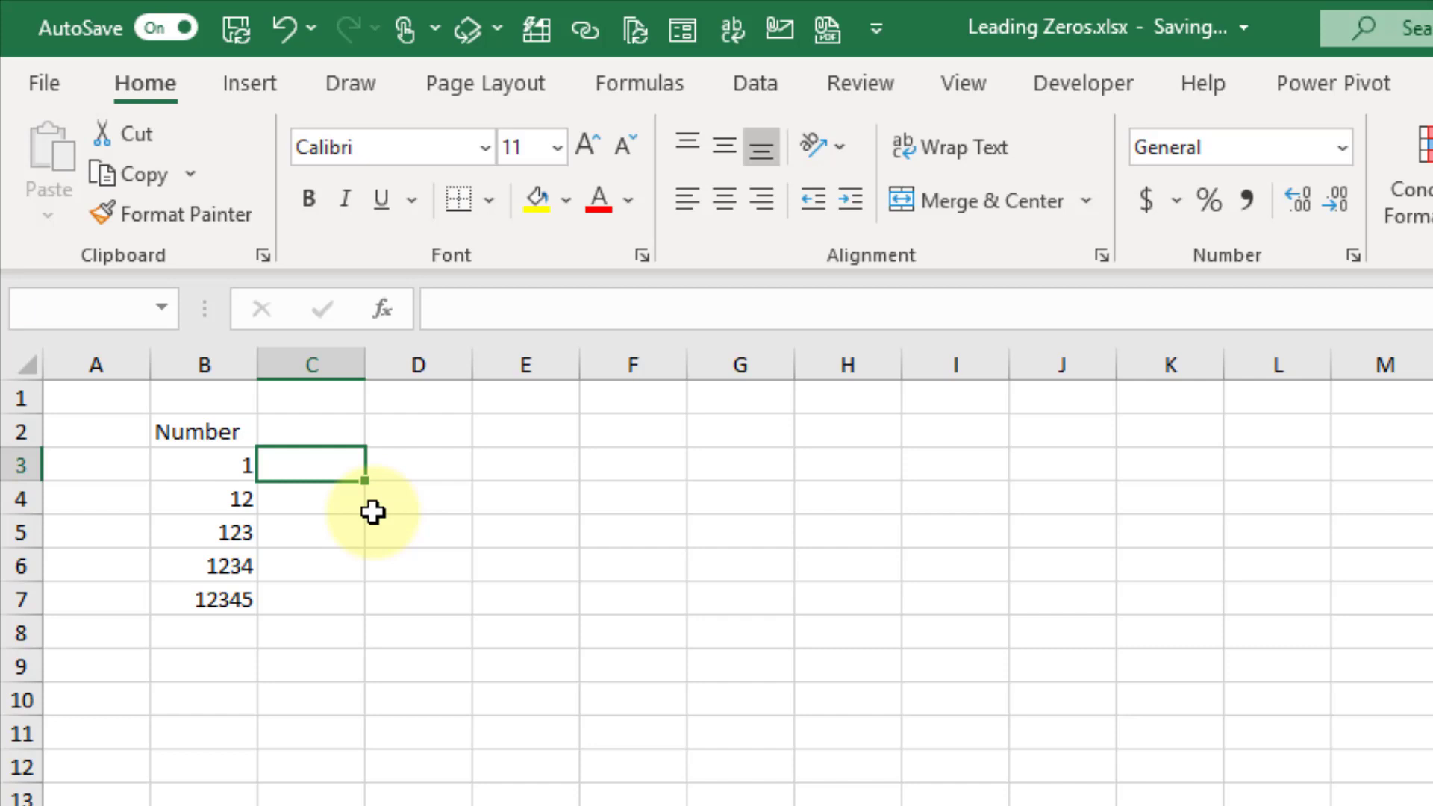
Enter '000001 with a leading apostrophe in C3 to store it as text.
{"action": "type", "text": "'"}
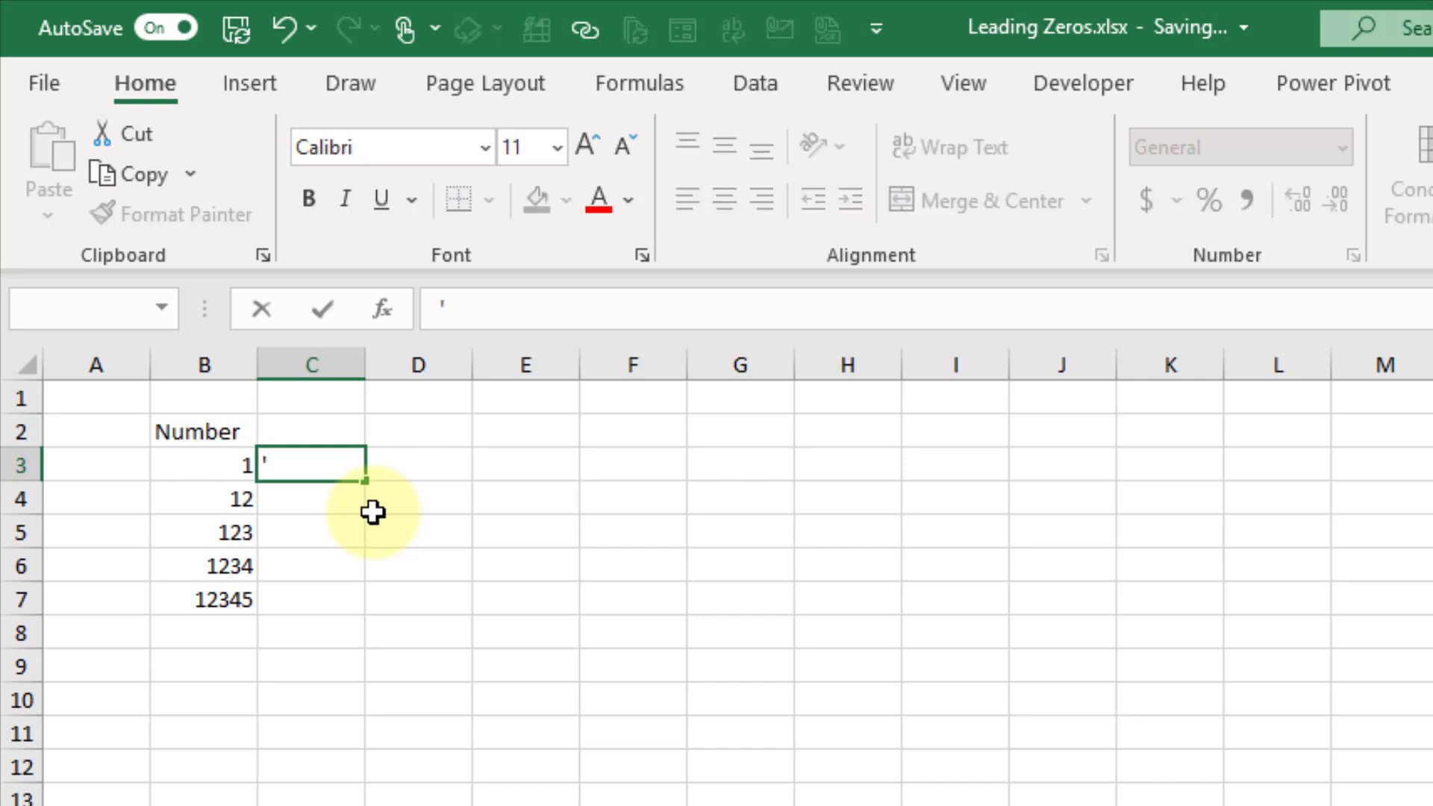
{"action": "type", "text": "00000"}
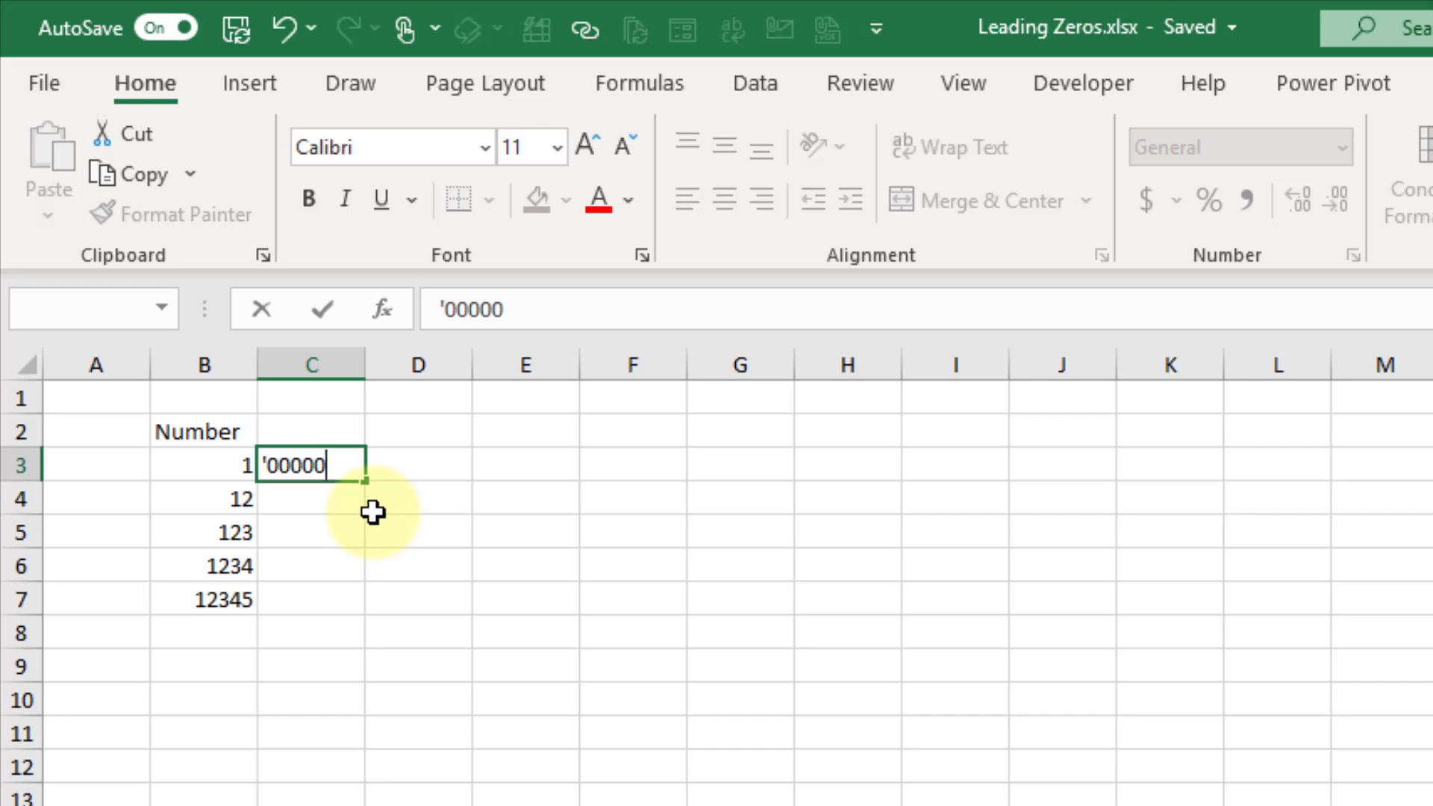
{"action": "type", "text": "1"}
{"action": "key", "text": "Return"}
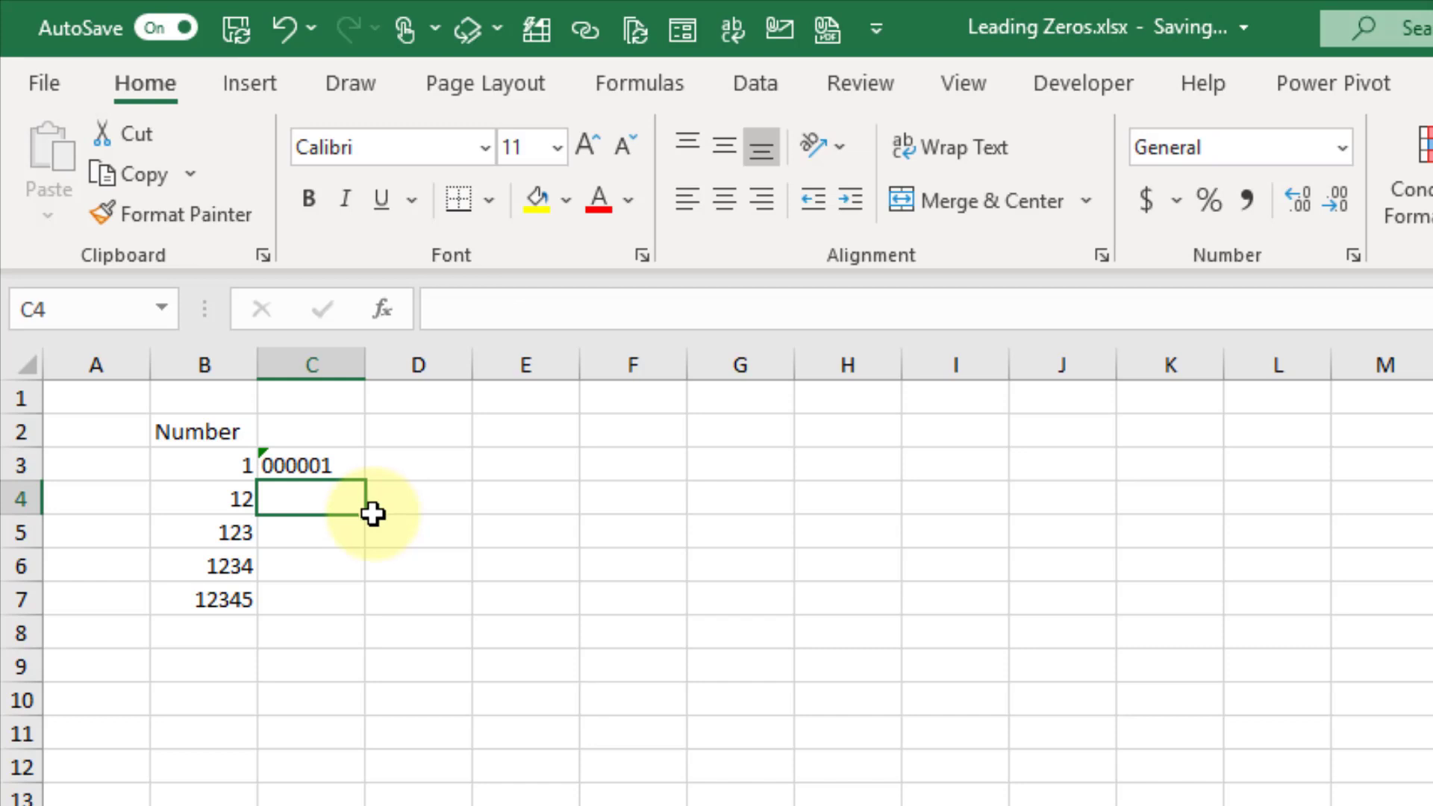
Enter the formula =TEXT(B3,"000000") in C3 to pad the first number to six digits.
{"action": "left_click", "coordinate": [353, 467]}
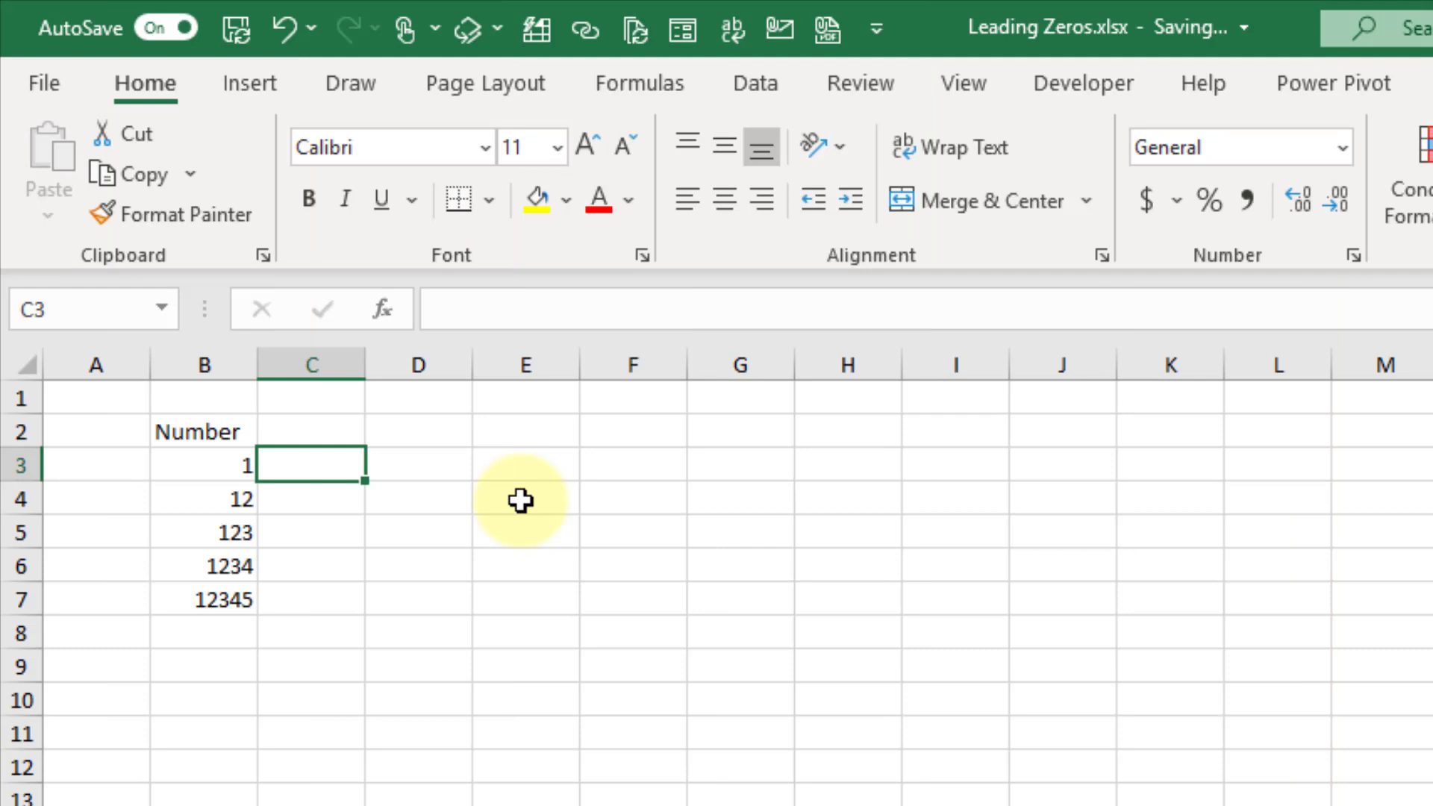
{"action": "type", "text": "=textr"}
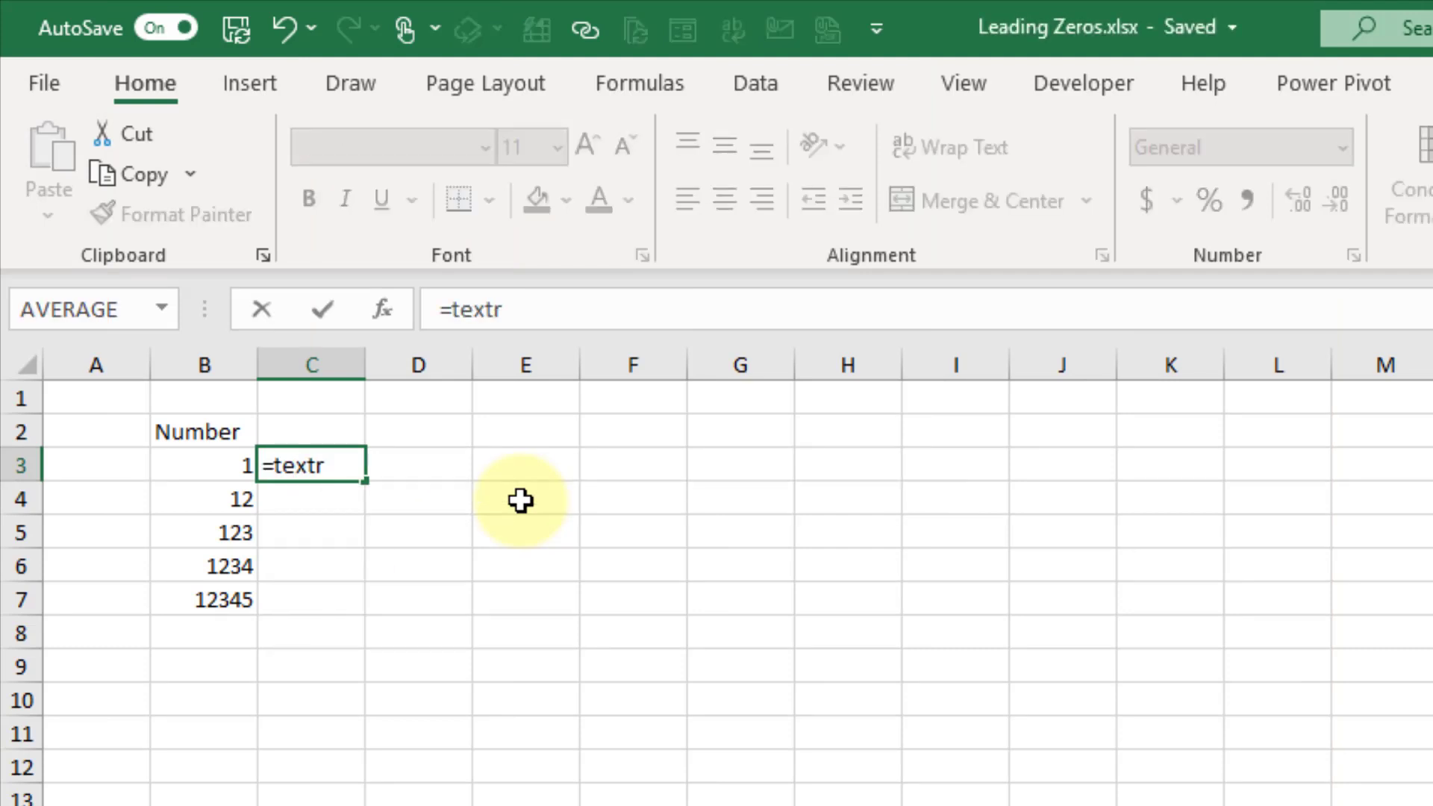
{"action": "key", "text": "BackSpace"}
{"action": "key", "text": "Tab"}
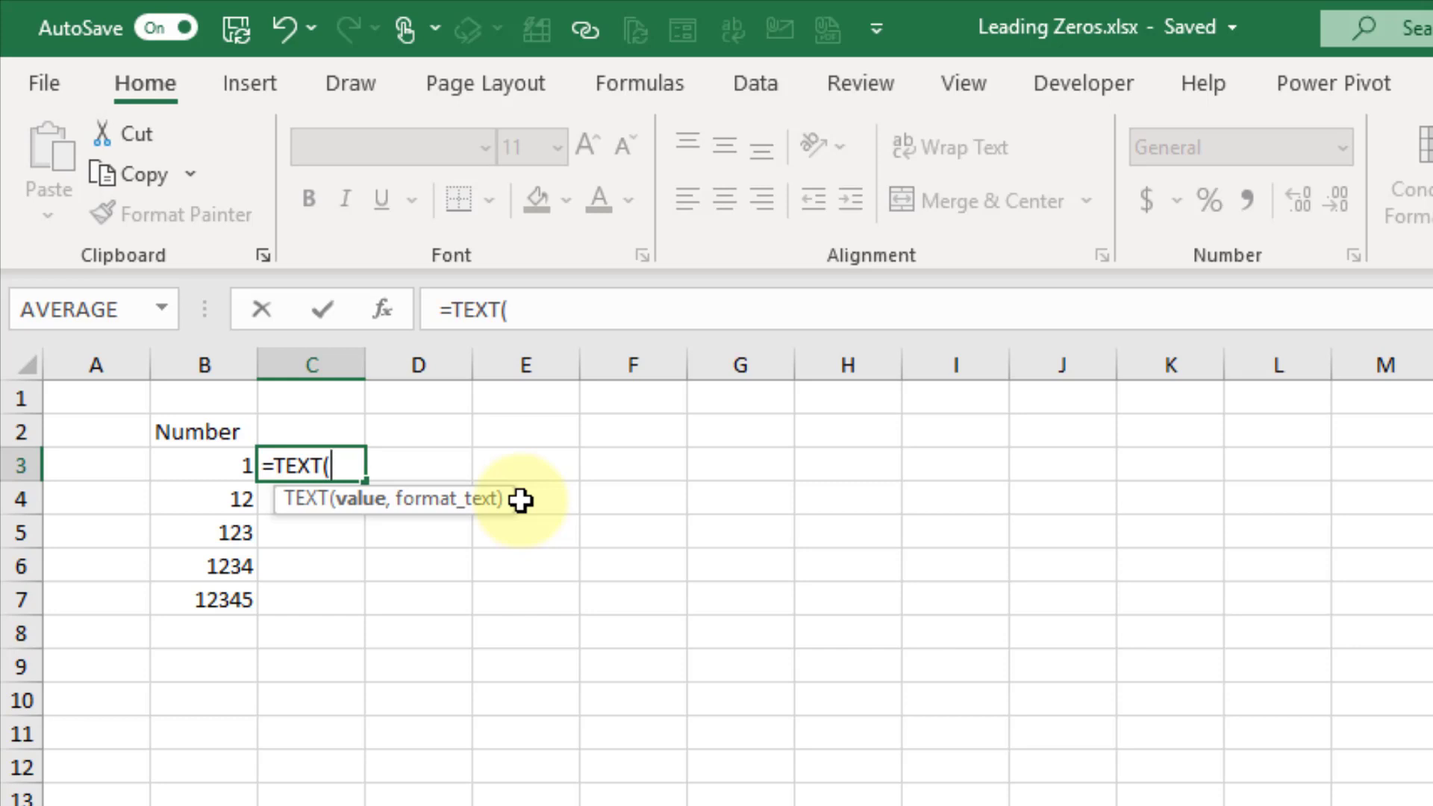
{"action": "left_click", "coordinate": [196, 467]}
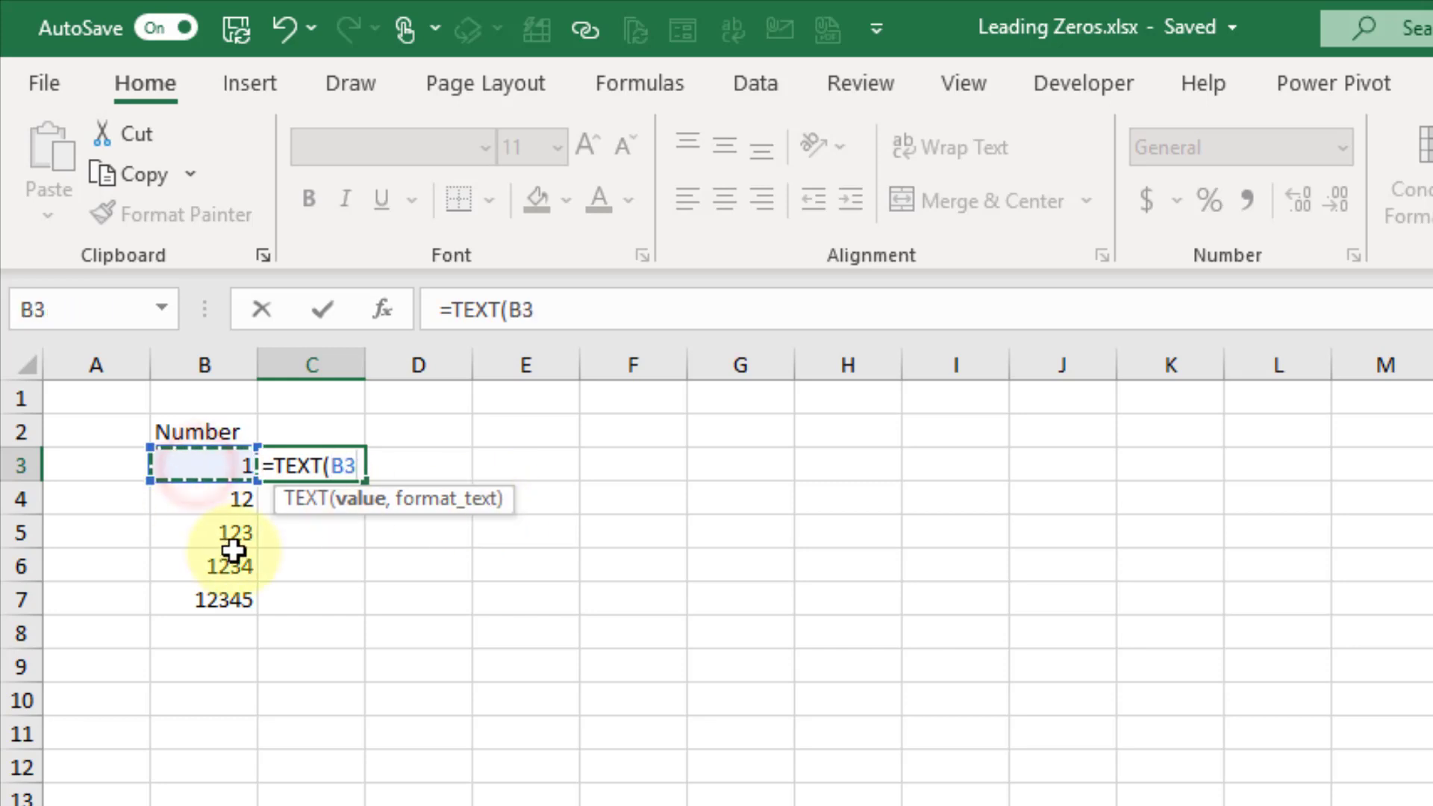
{"action": "type", "text": ","}
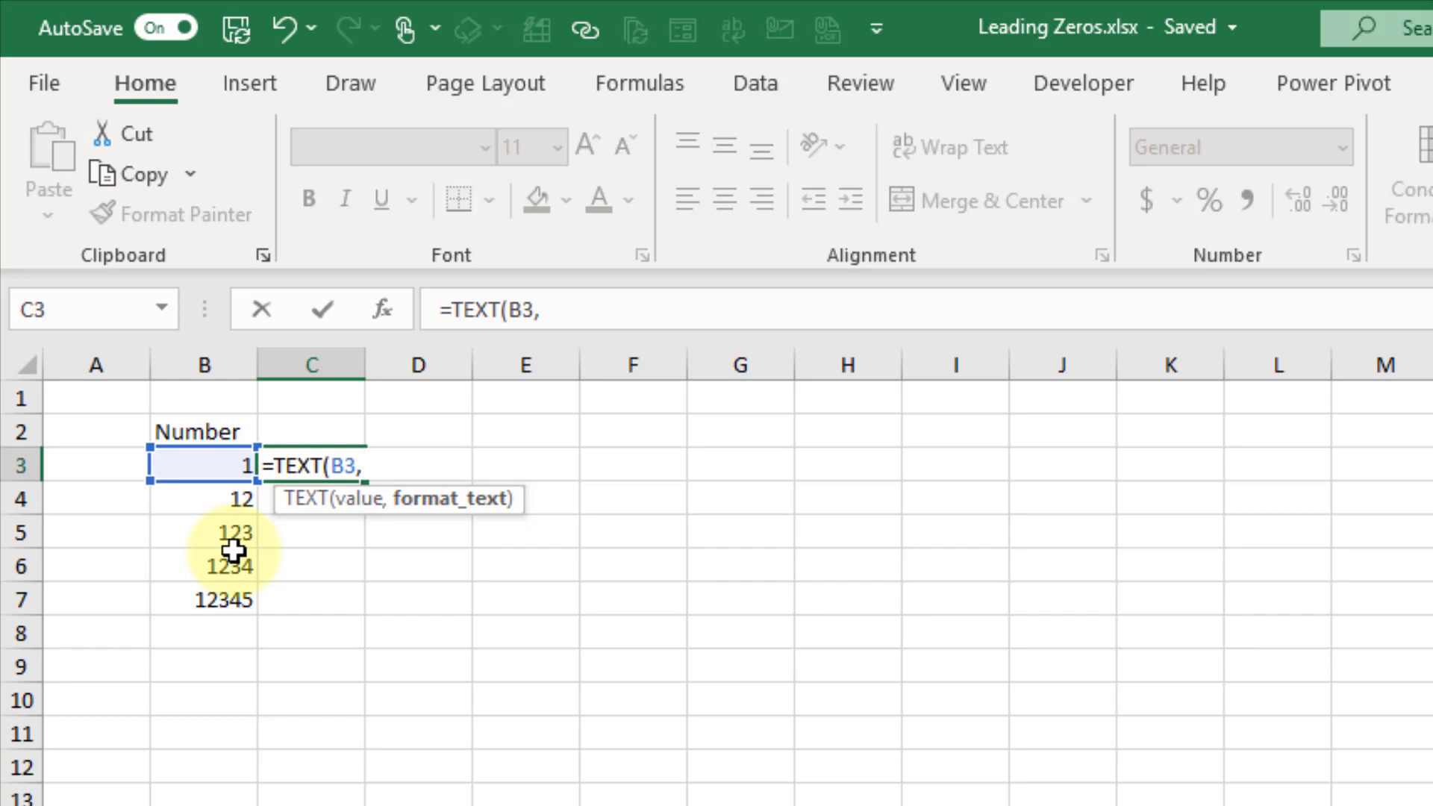
{"action": "type", "text": "\"000000"}
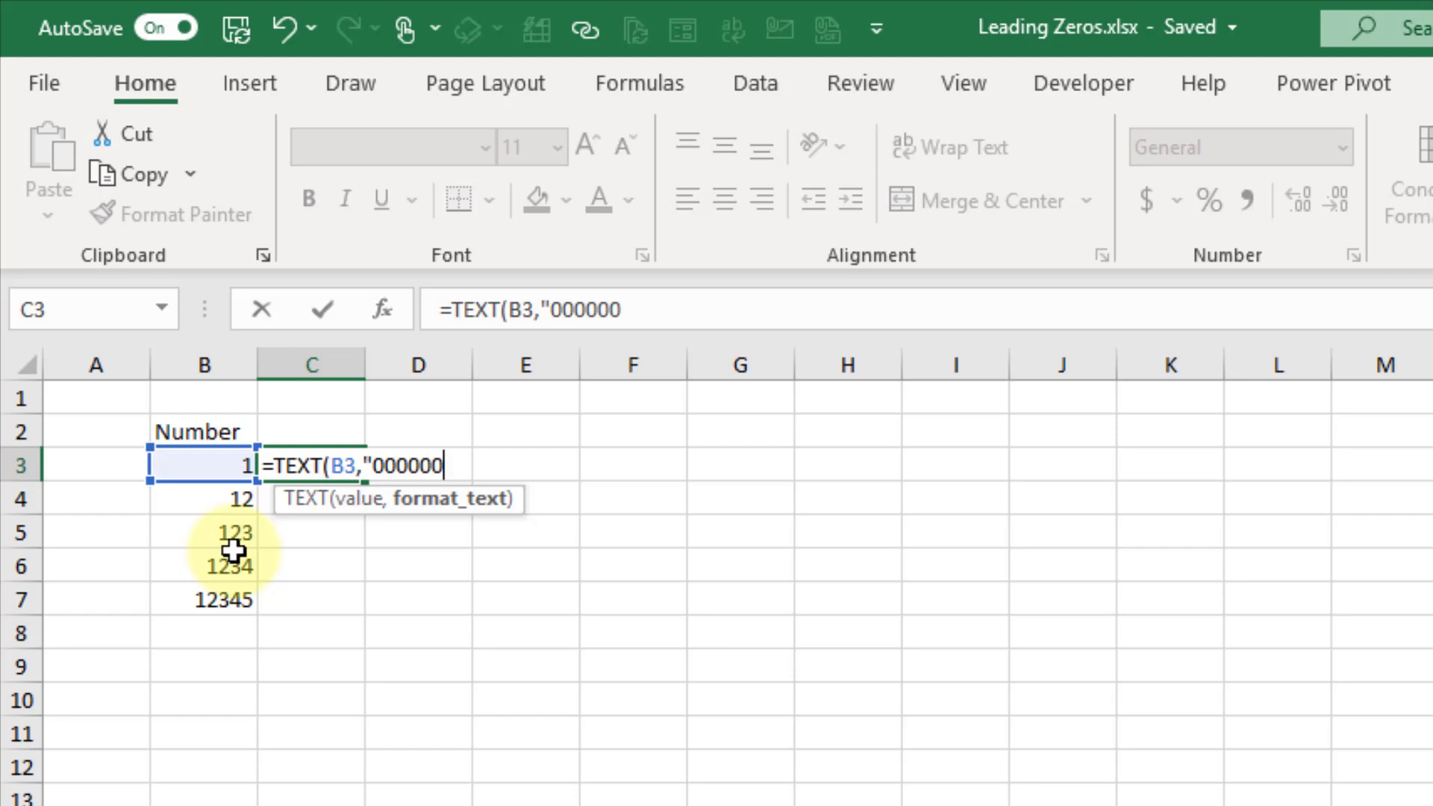
{"action": "type", "text": "\")"}
{"action": "key", "text": "Return"}
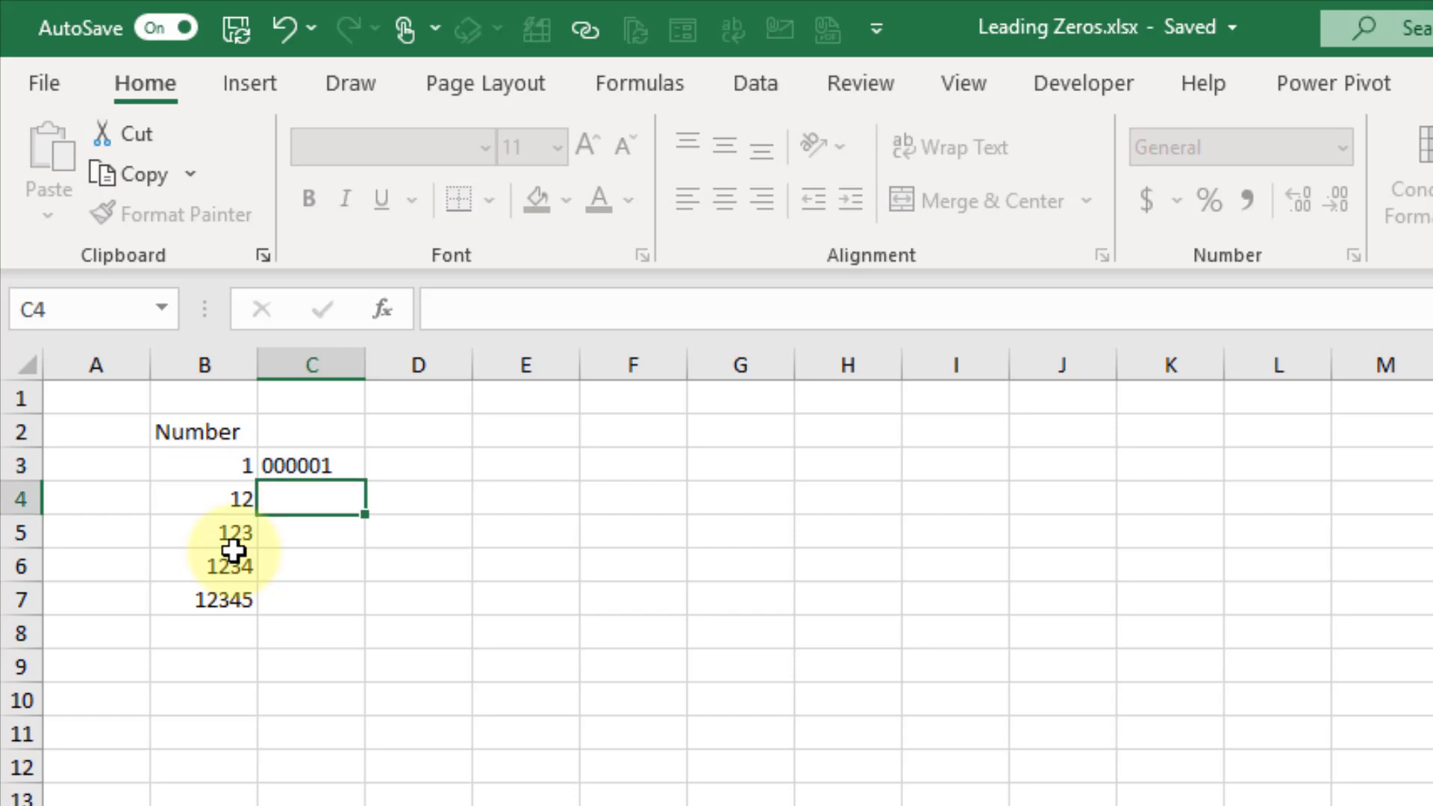
Fill the TEXT formula from C3 down to C7 and select the last result.
{"action": "left_click", "coordinate": [337, 467]}
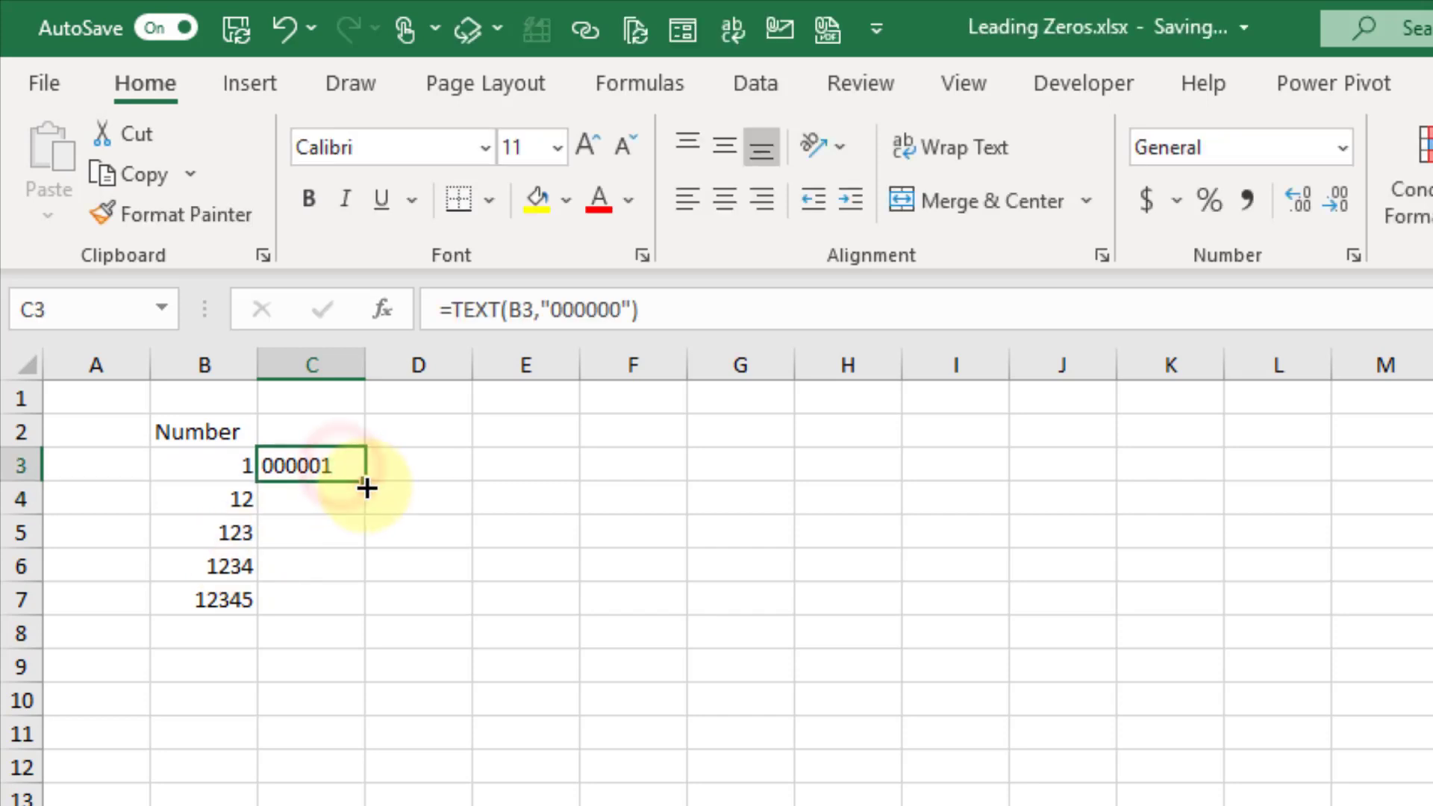
{"action": "double_click", "coordinate": [364, 485]}
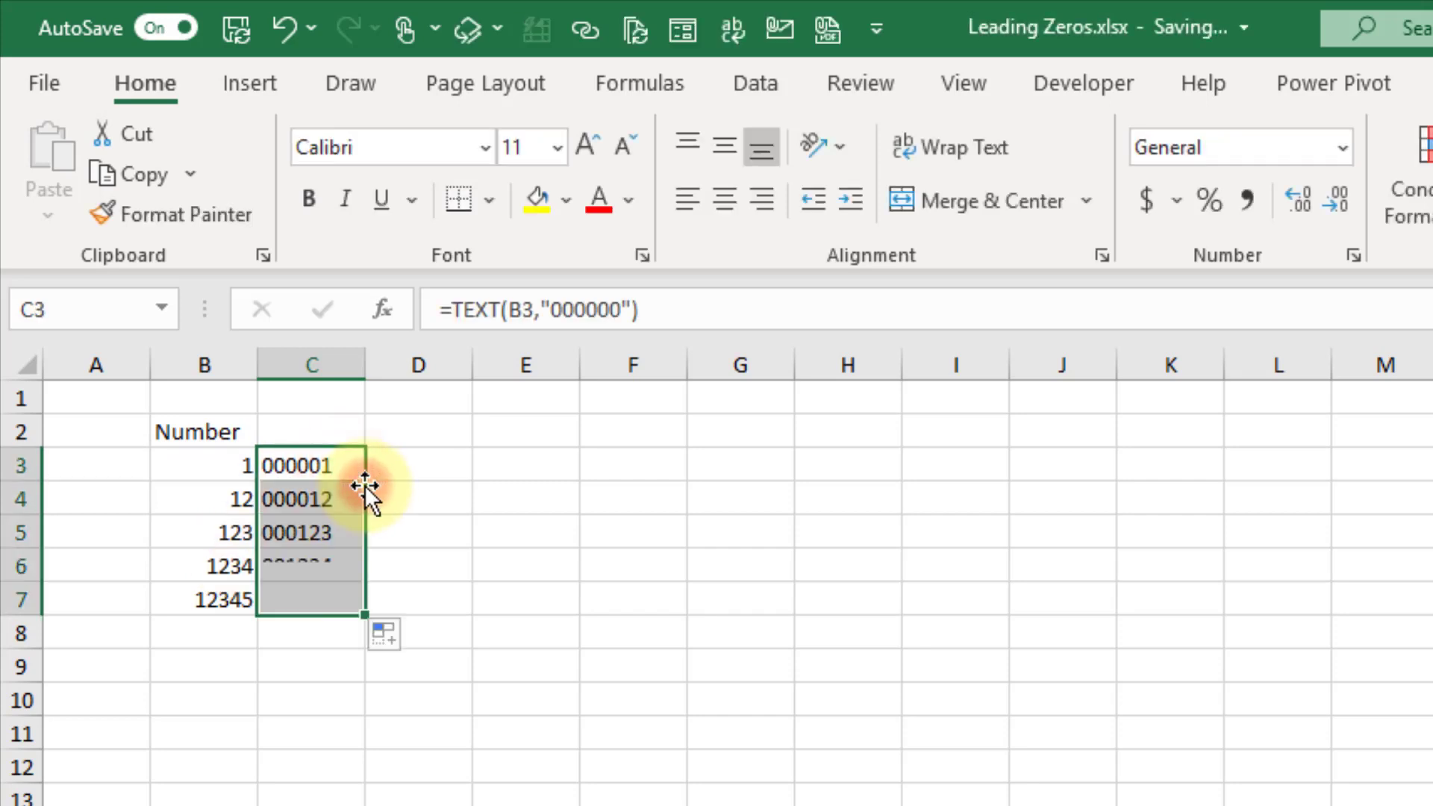
{"action": "left_click", "coordinate": [312, 603]}
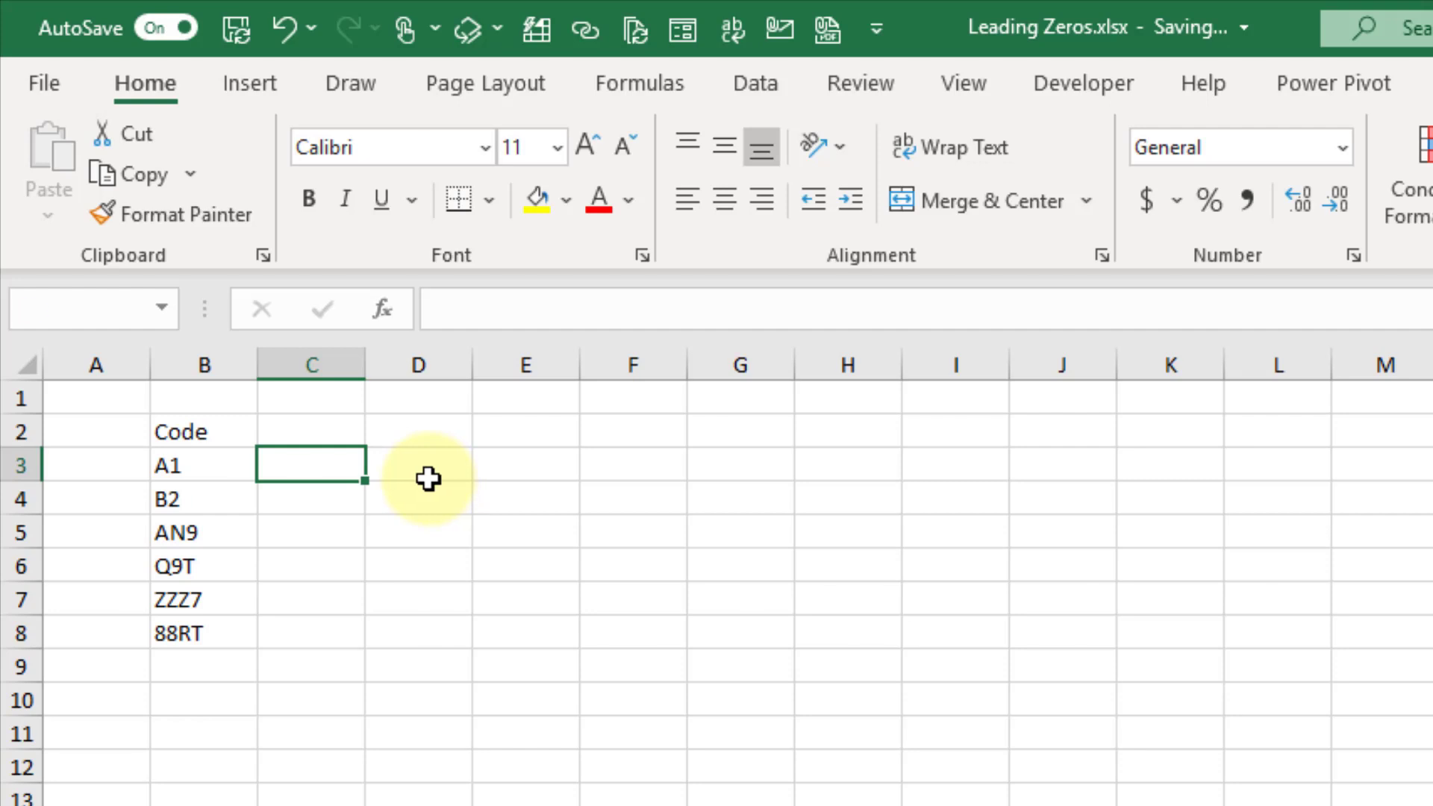
Enter the formula ="000000"&B3 in C3 to prefix the first code with six zeros.
{"action": "type", "text": "="}
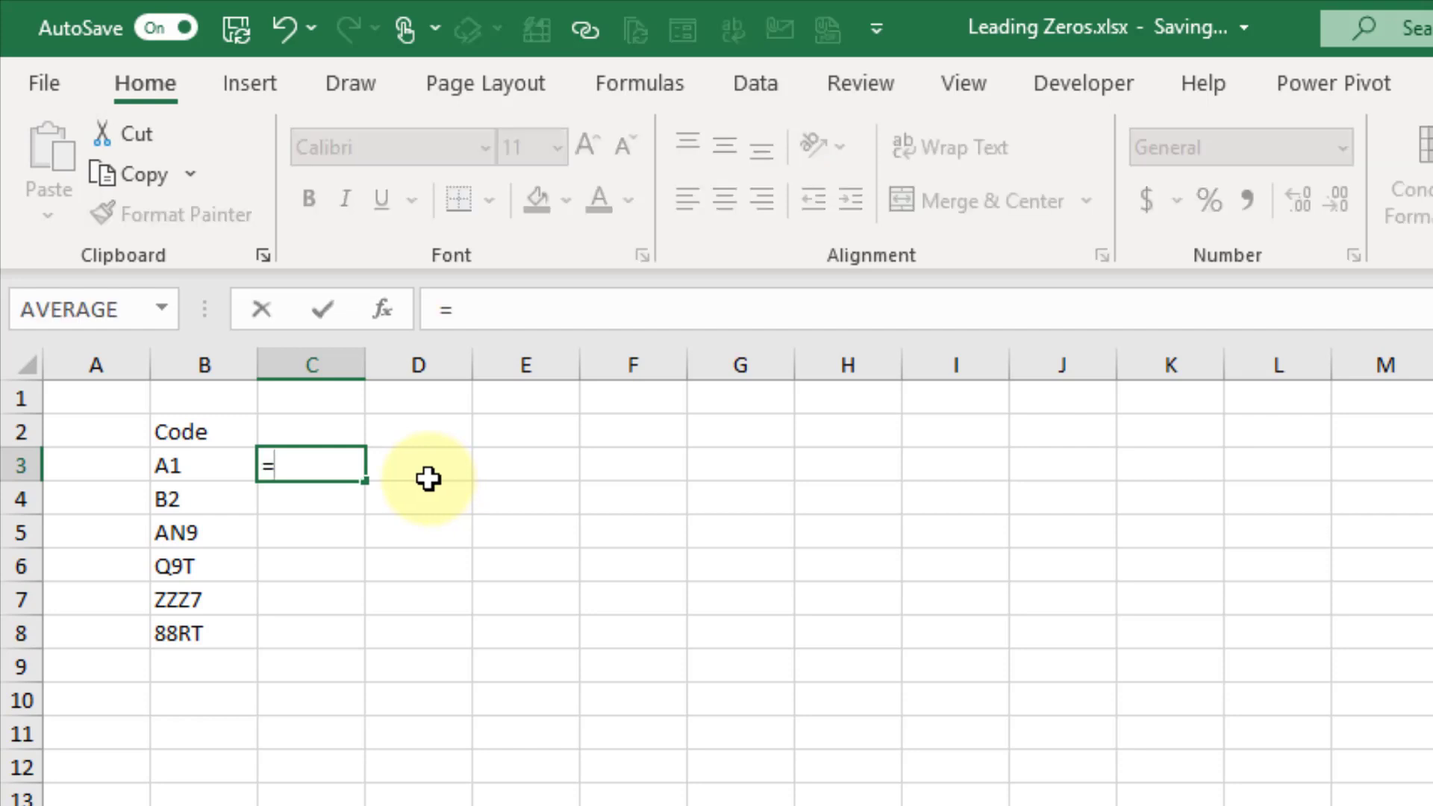
{"action": "type", "text": "\"0"}
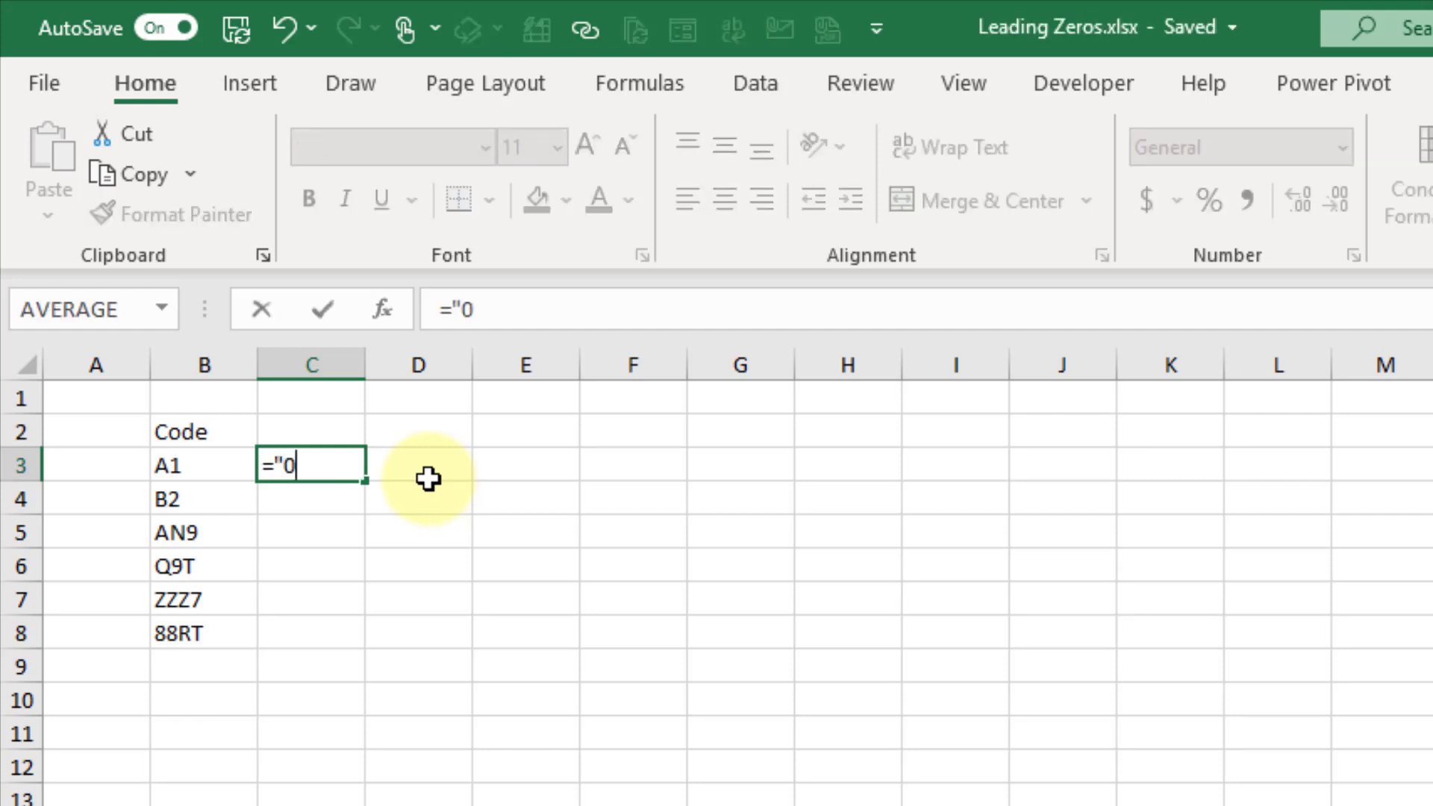
{"action": "type", "text": "00000\""}
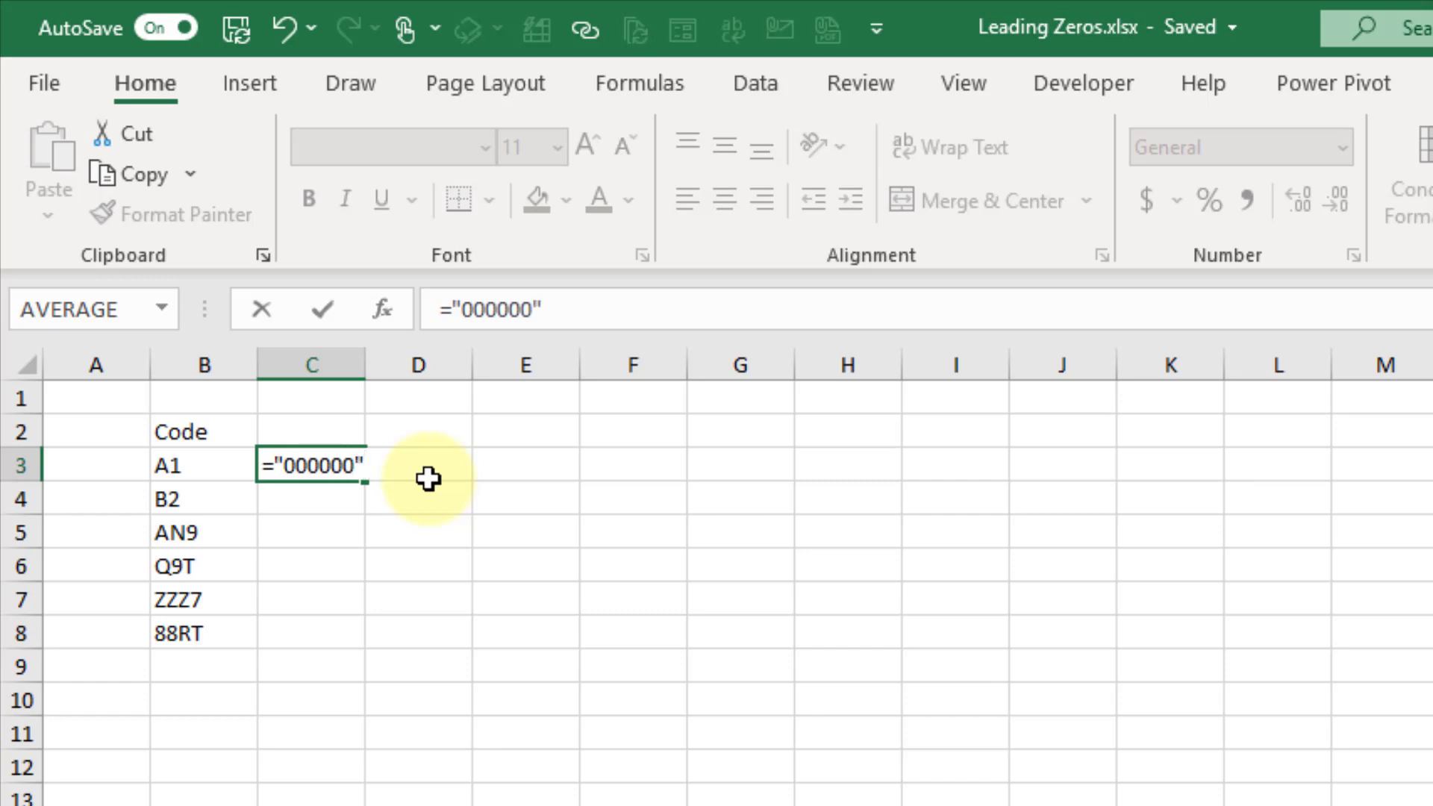
{"action": "type", "text": "&"}
{"action": "left_click", "coordinate": [172, 465]}
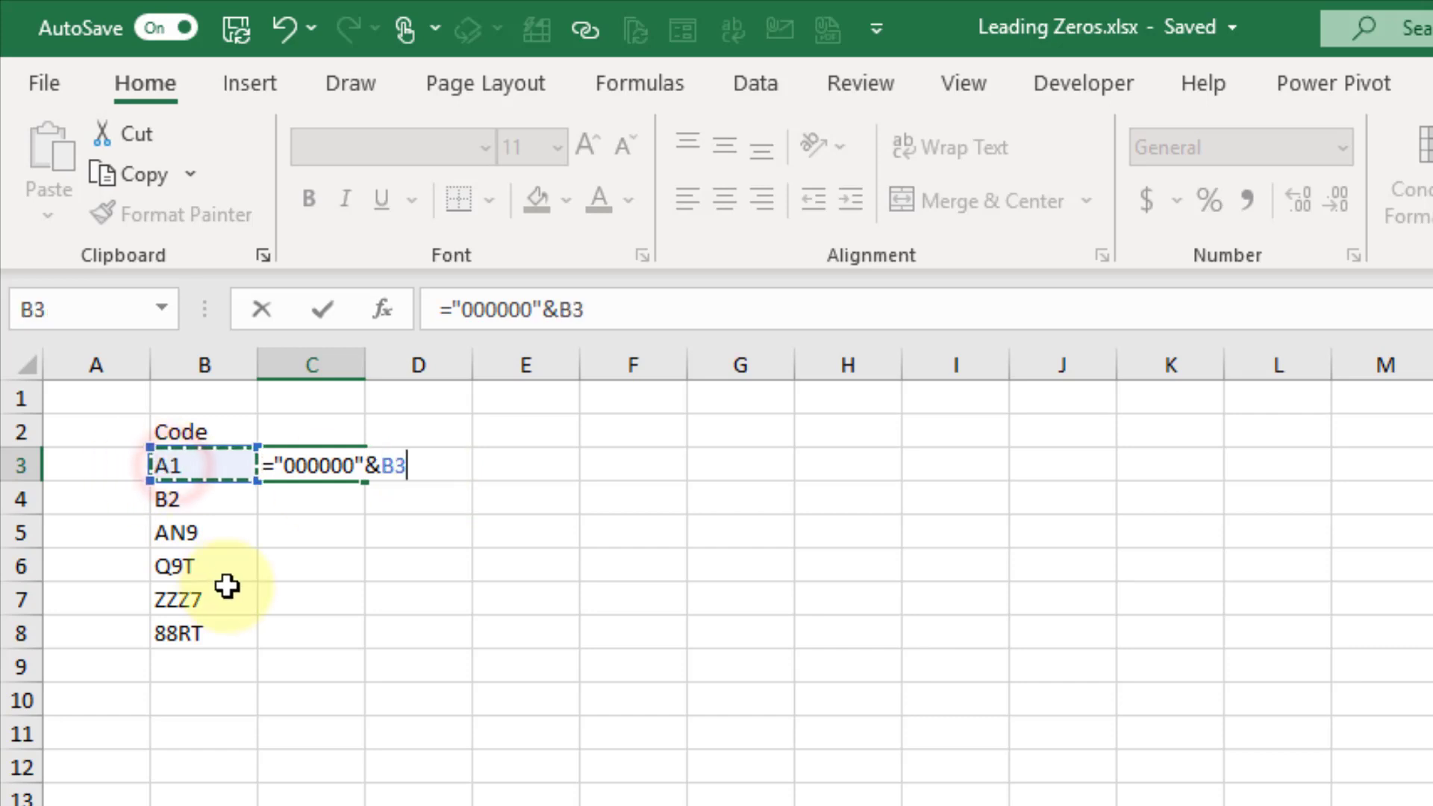
{"action": "key", "text": "Return"}
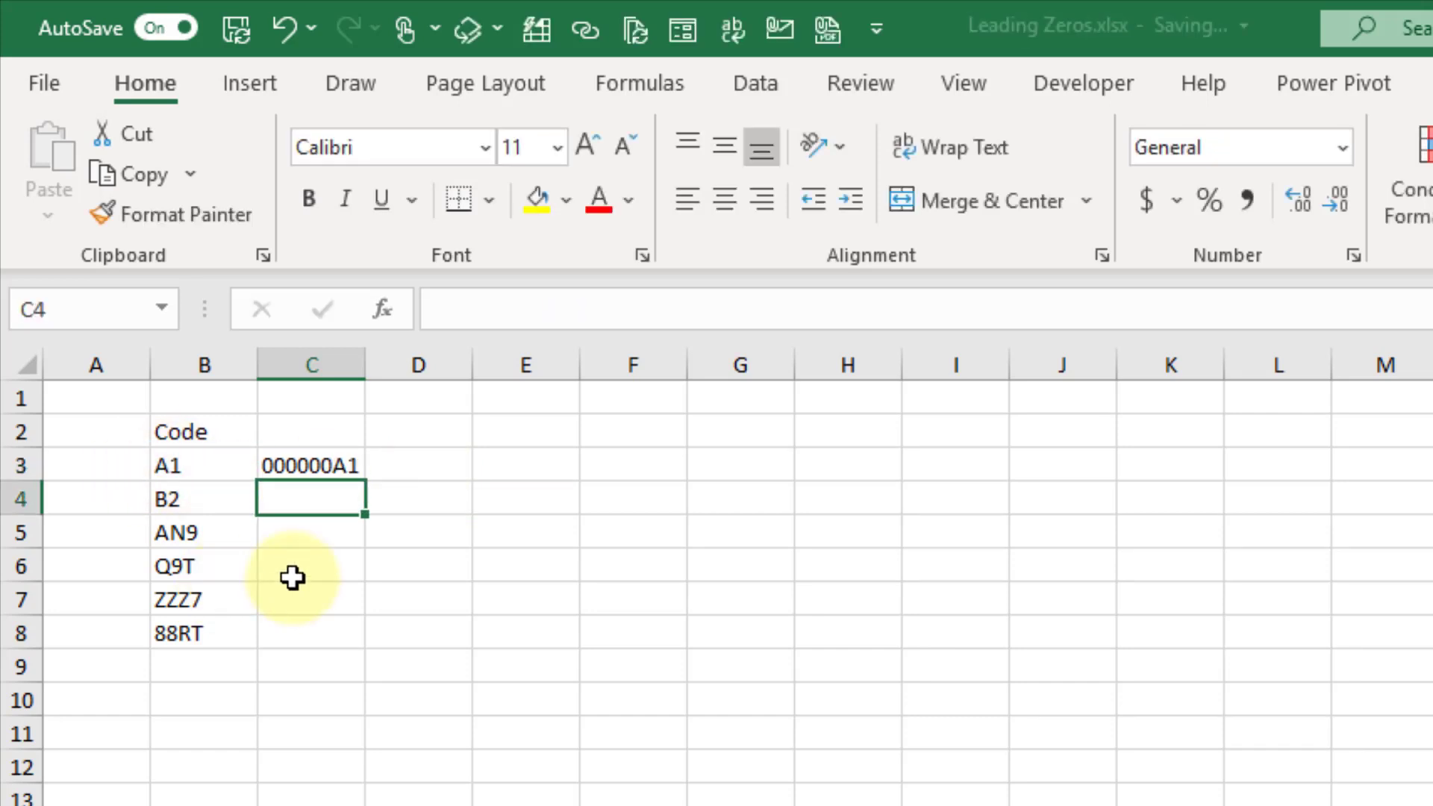
Fill the concatenation formula from C3 down to C8 and fit column C's width to its contents.
{"action": "left_click", "coordinate": [347, 465]}
{"action": "double_click", "coordinate": [365, 482]}
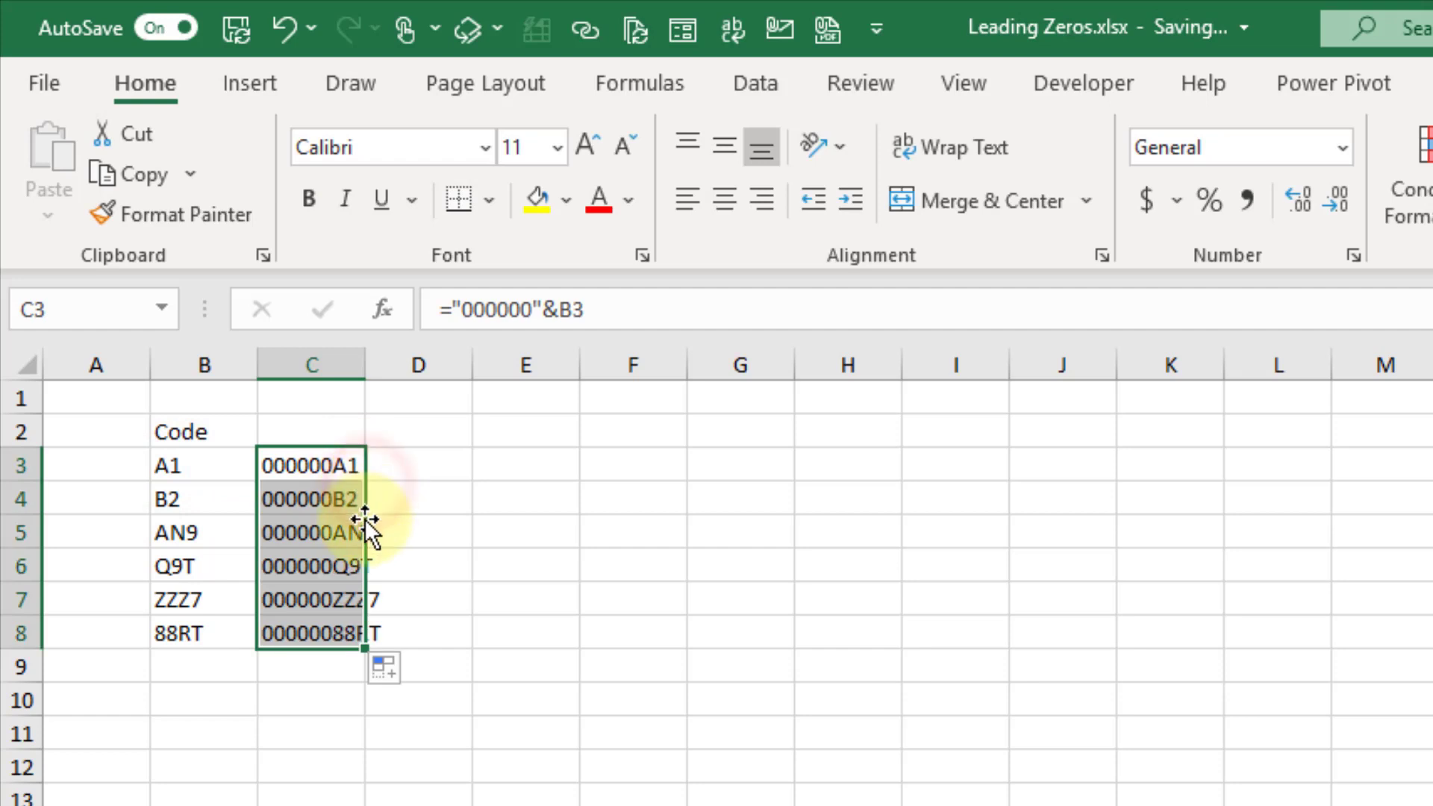
{"action": "double_click", "coordinate": [375, 366]}
{"action": "left_click", "coordinate": [428, 539]}
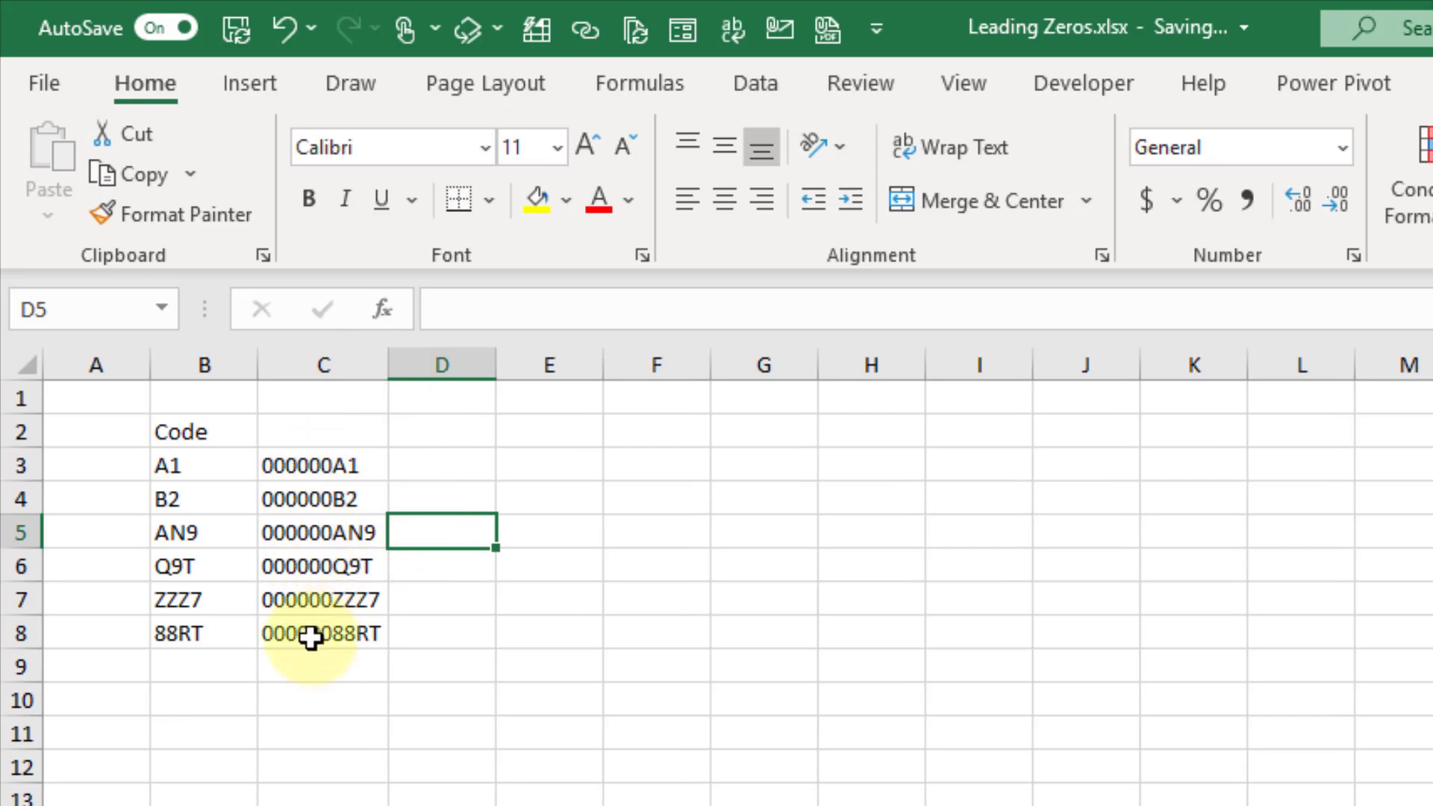
{"action": "left_click", "coordinate": [339, 633]}
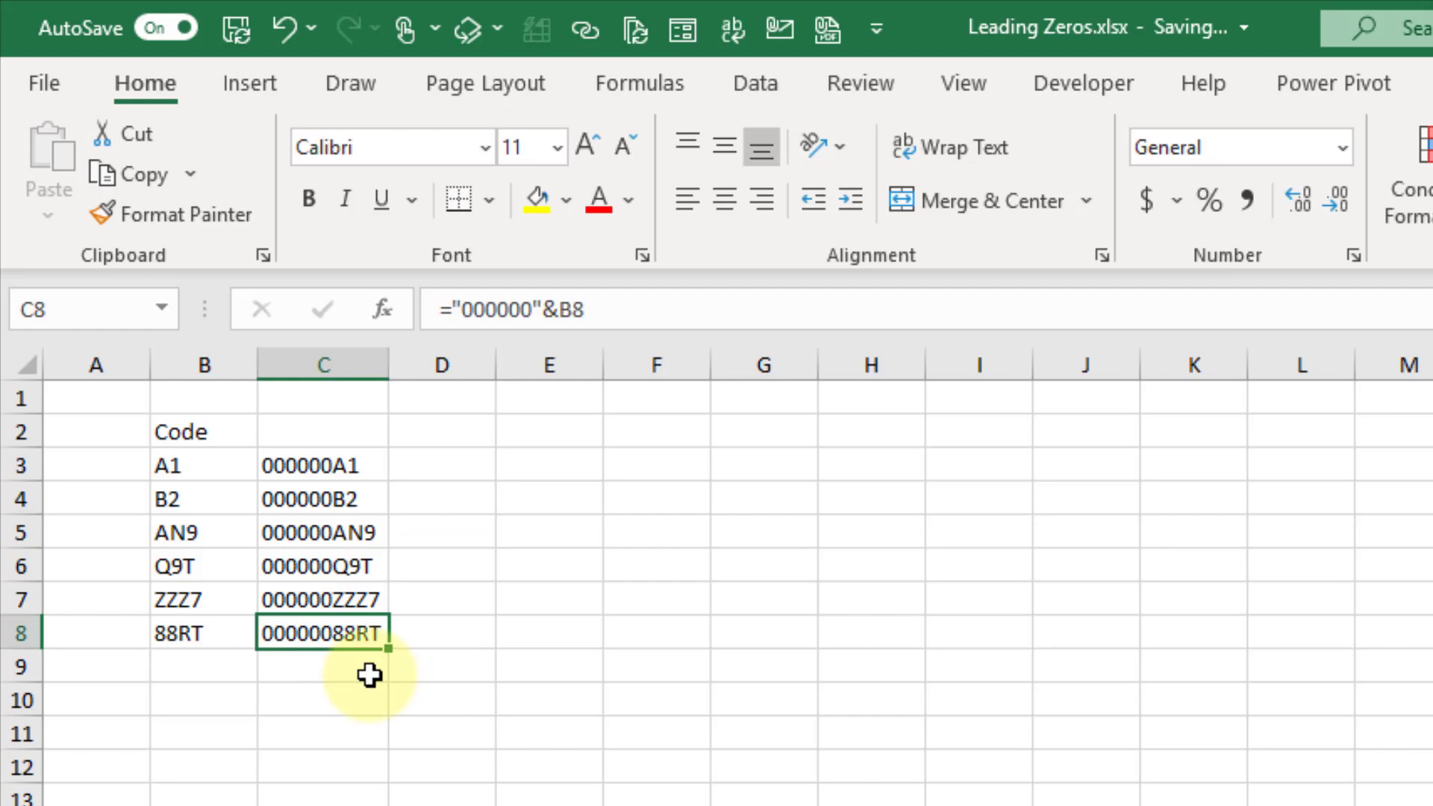
Change the formula in C3 to =RIGHT("000000"&B3,6) to keep only the last six characters.
{"action": "left_click", "coordinate": [344, 463]}
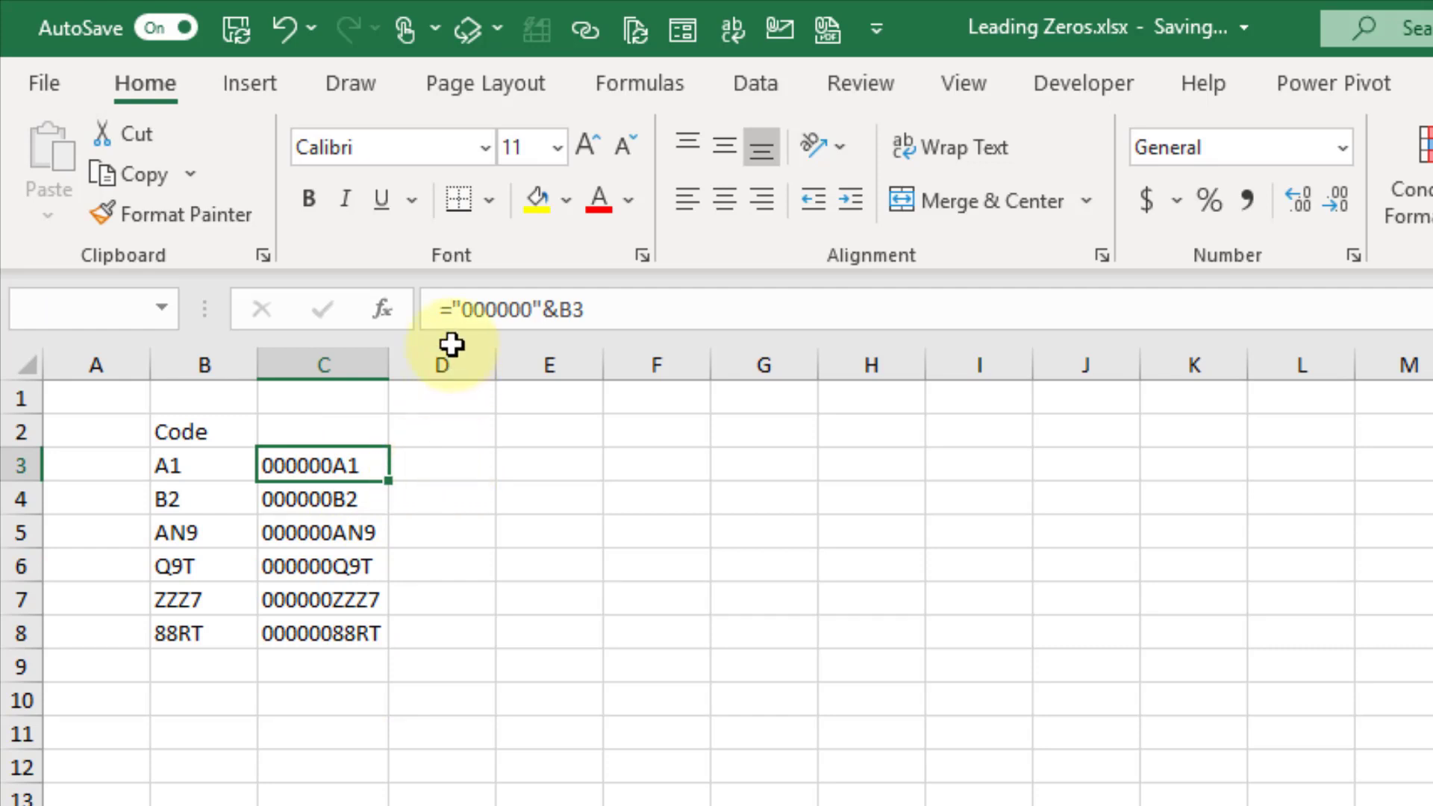
{"action": "left_click", "coordinate": [452, 309]}
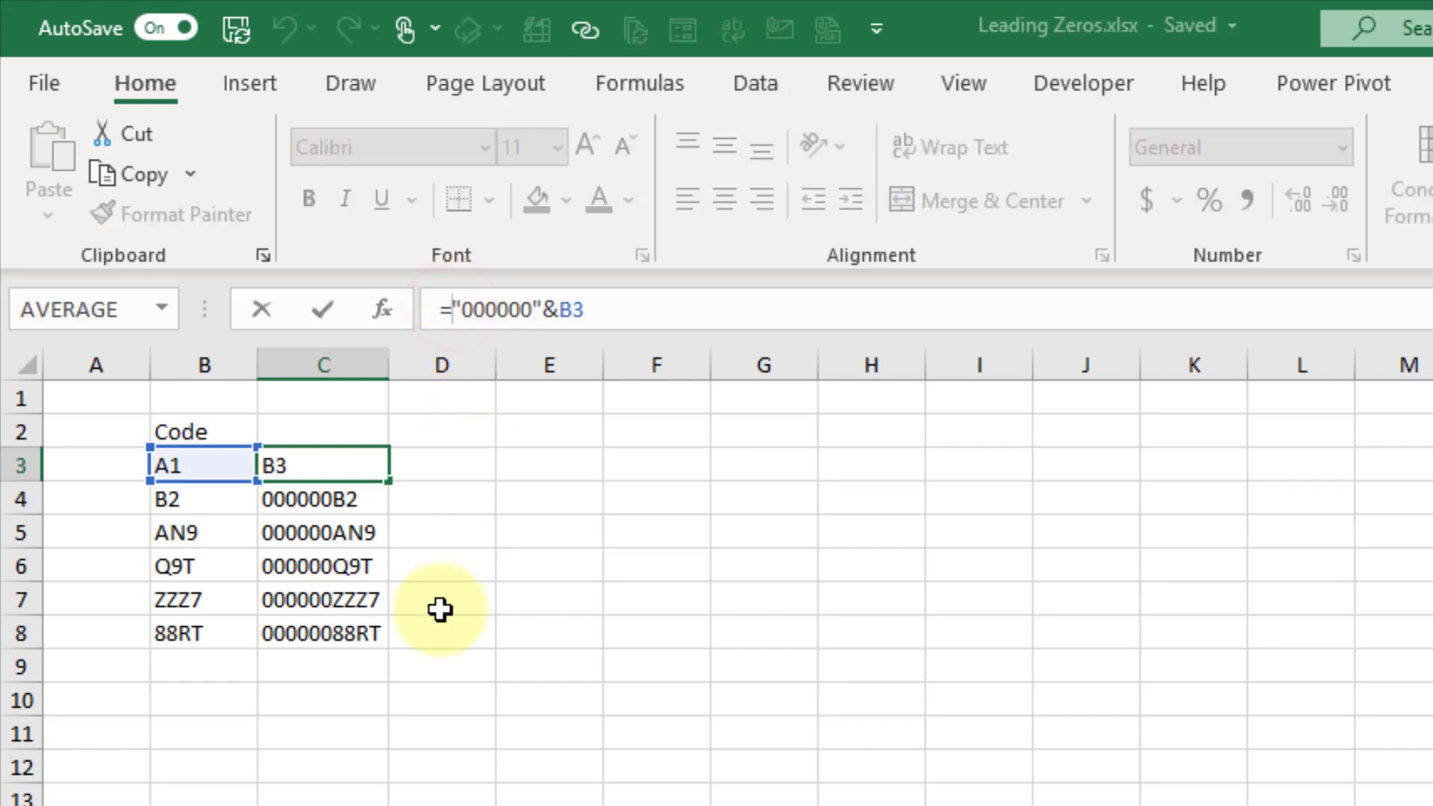
{"action": "type", "text": "right"}
{"action": "key", "text": "Tab"}
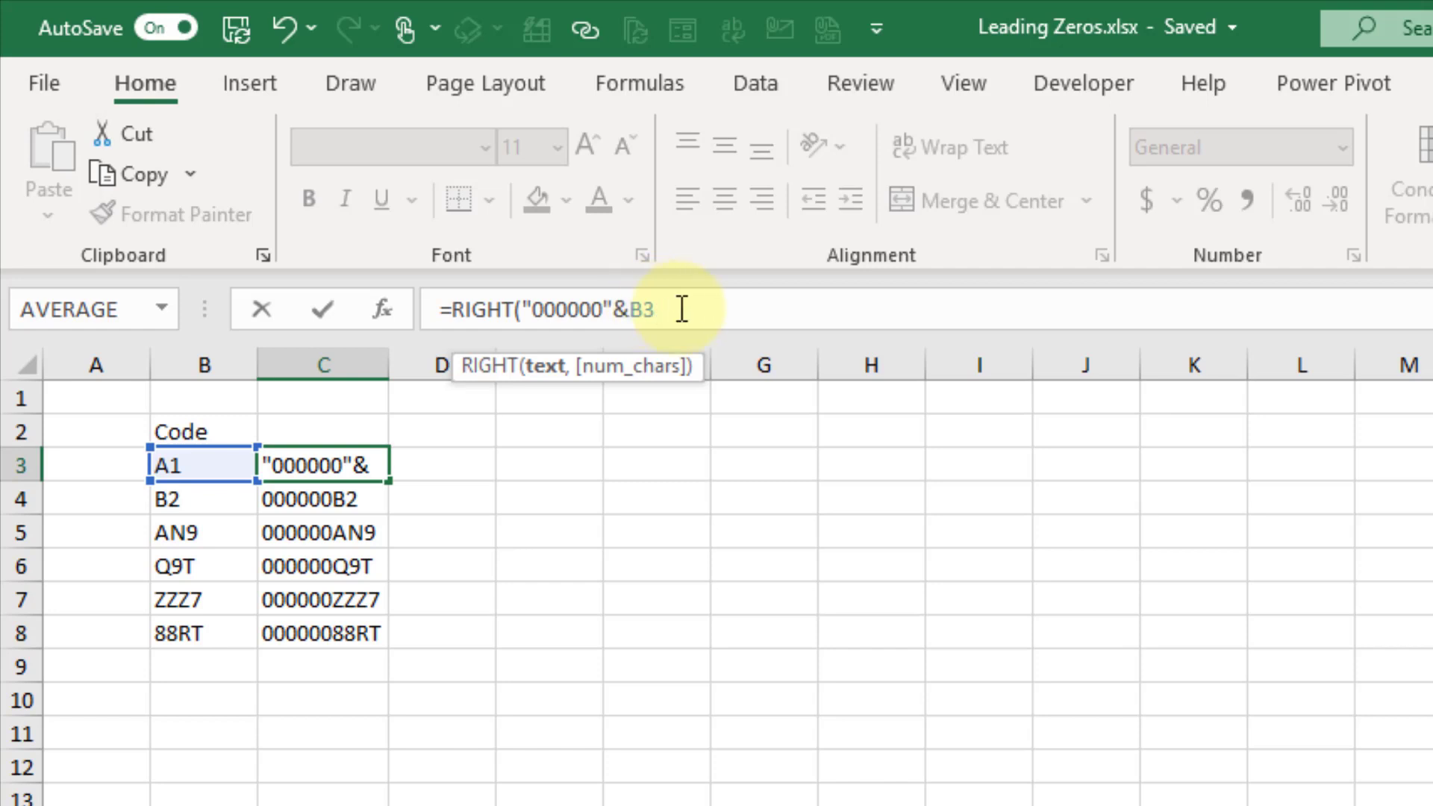
{"action": "type", "text": ","}
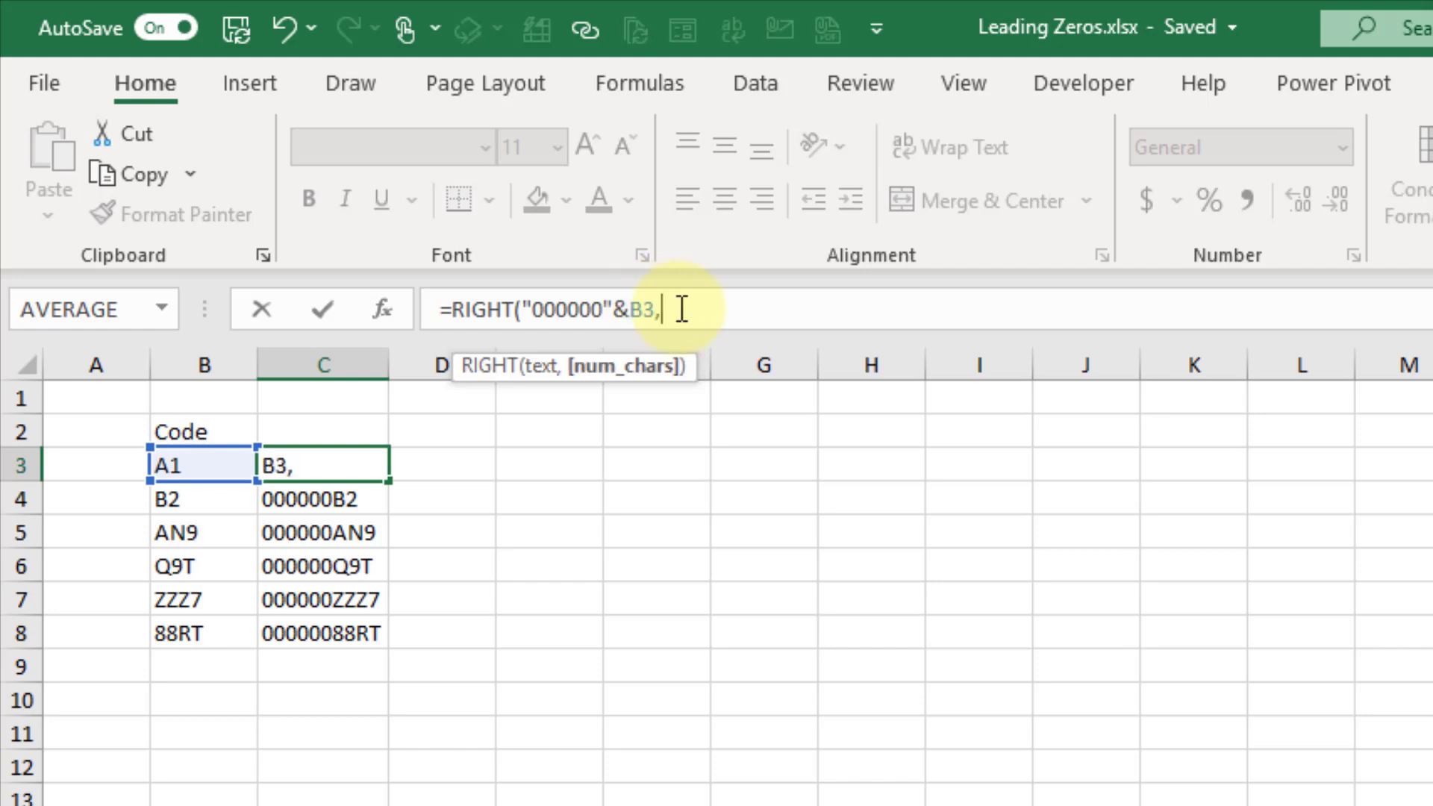
{"action": "type", "text": "6)"}
{"action": "key", "text": "Return"}
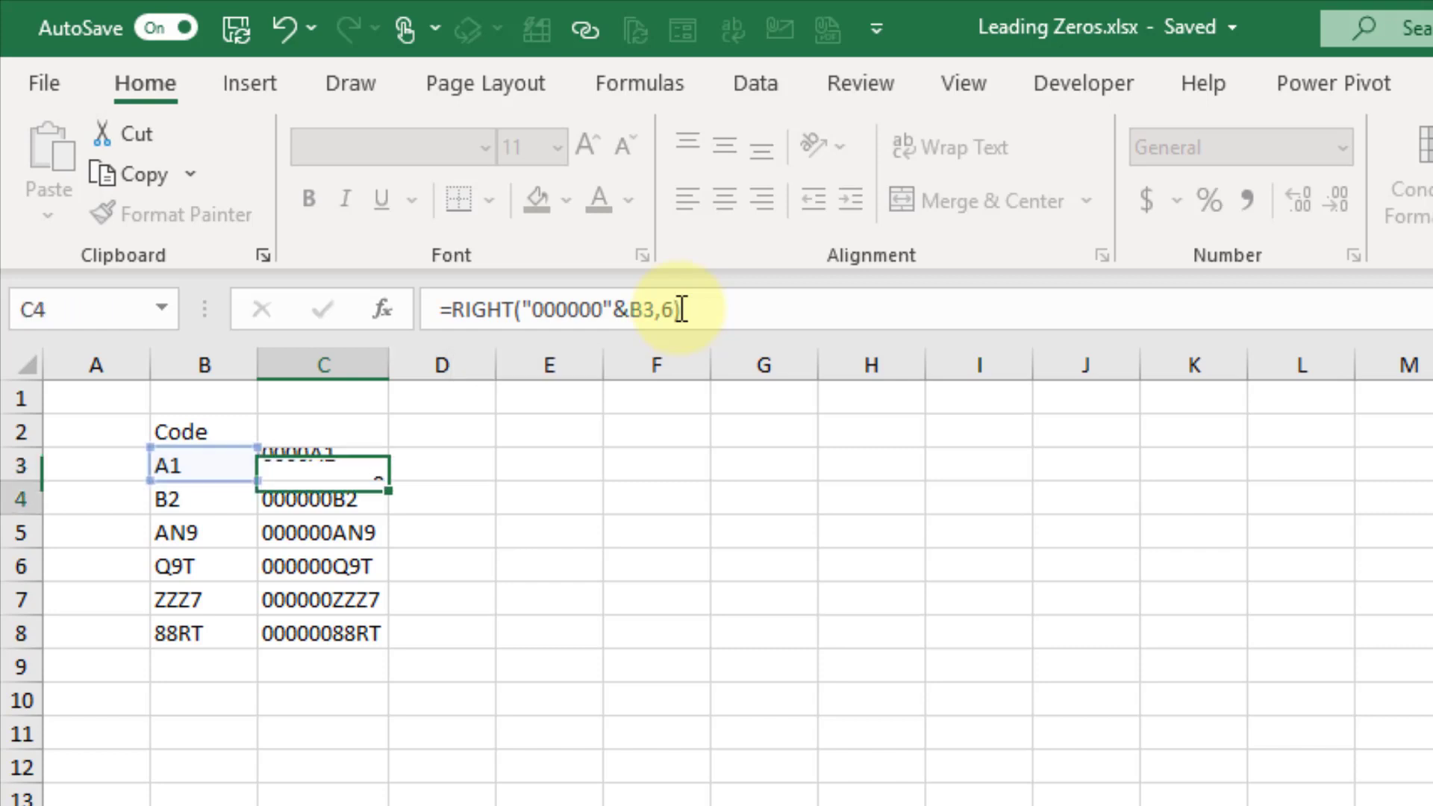
Fill the RIGHT formula from C3 down to C8 and check the copied formulas in C8 and C4.
{"action": "left_click", "coordinate": [367, 474]}
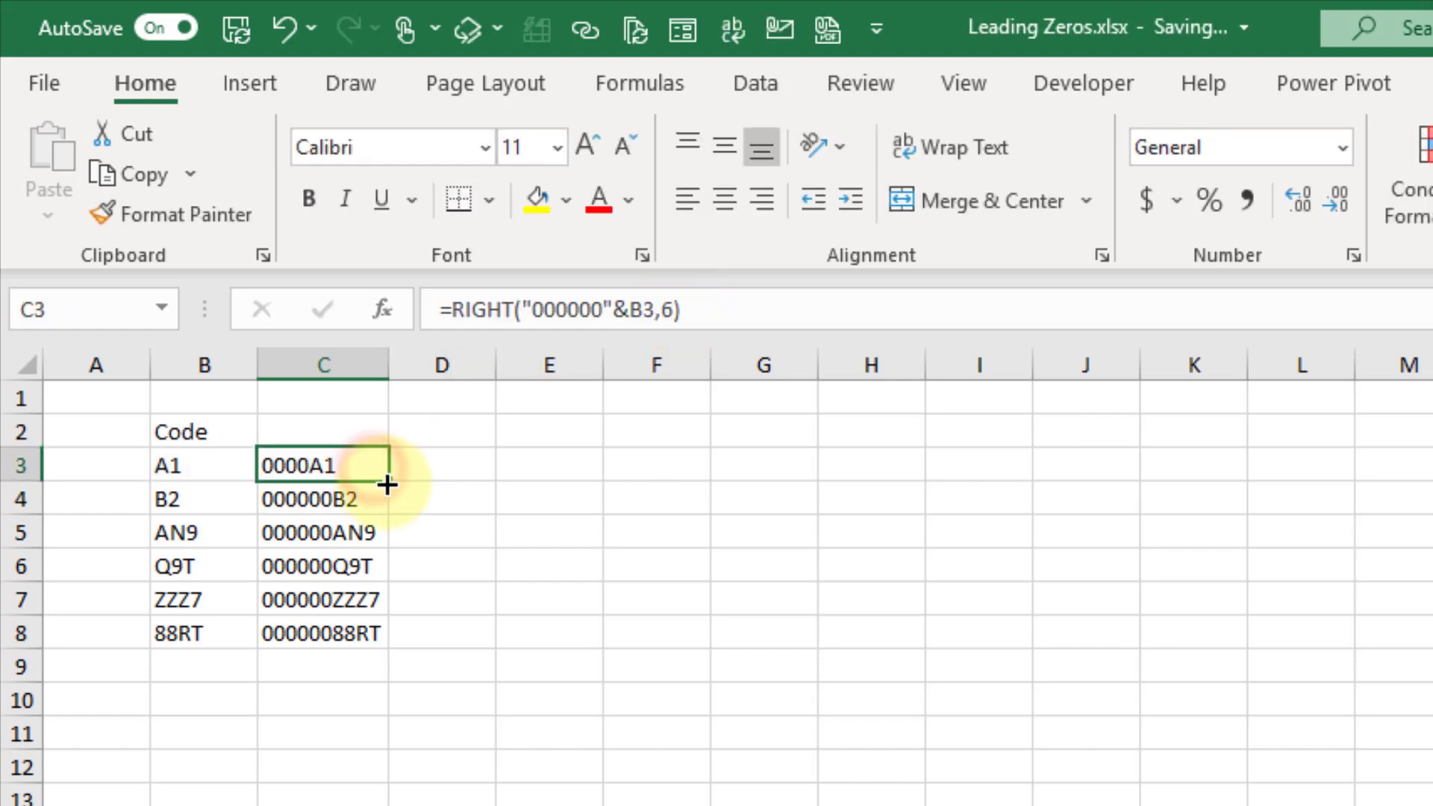
{"action": "double_click", "coordinate": [387, 485]}
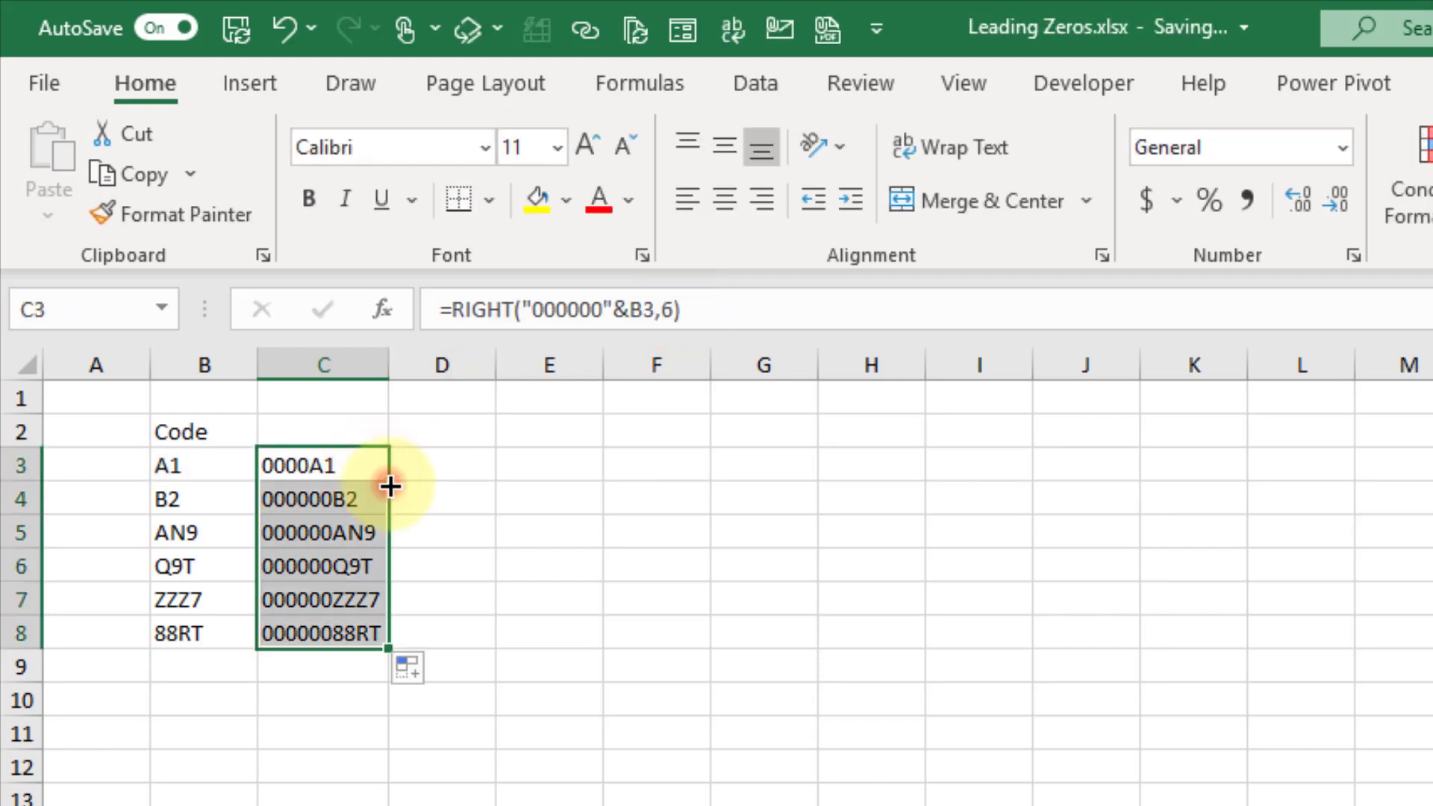
{"action": "left_click", "coordinate": [346, 638]}
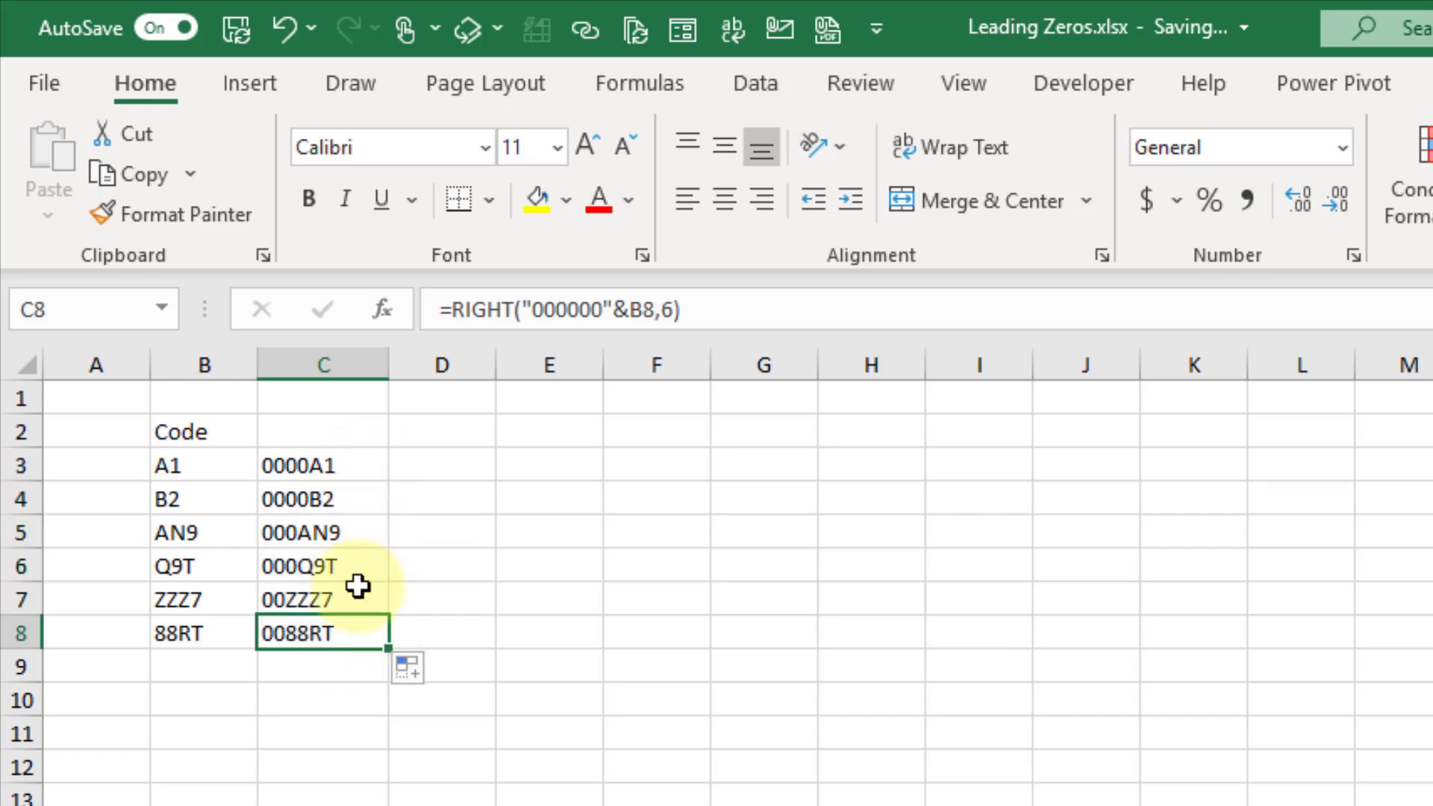
{"action": "left_click", "coordinate": [363, 499]}
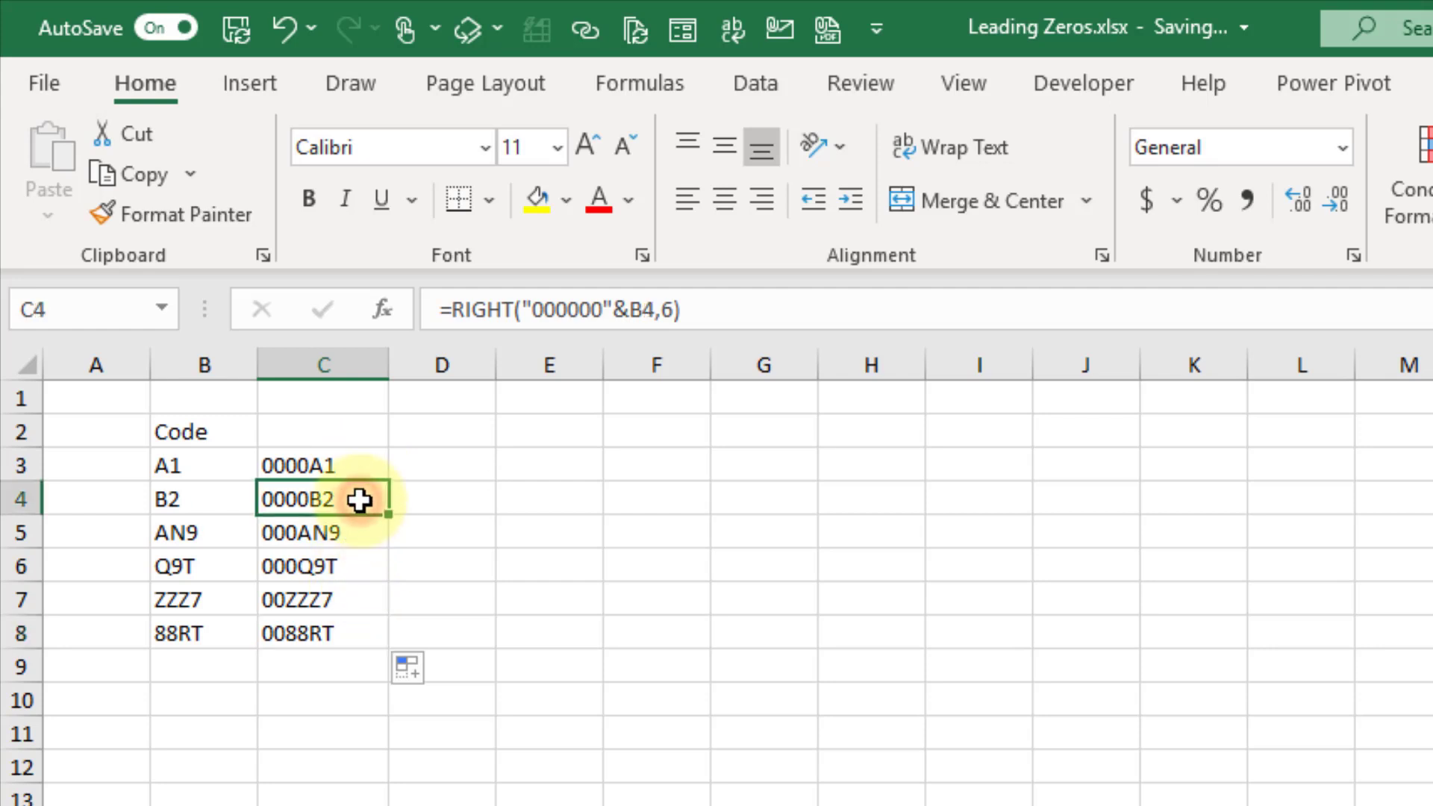
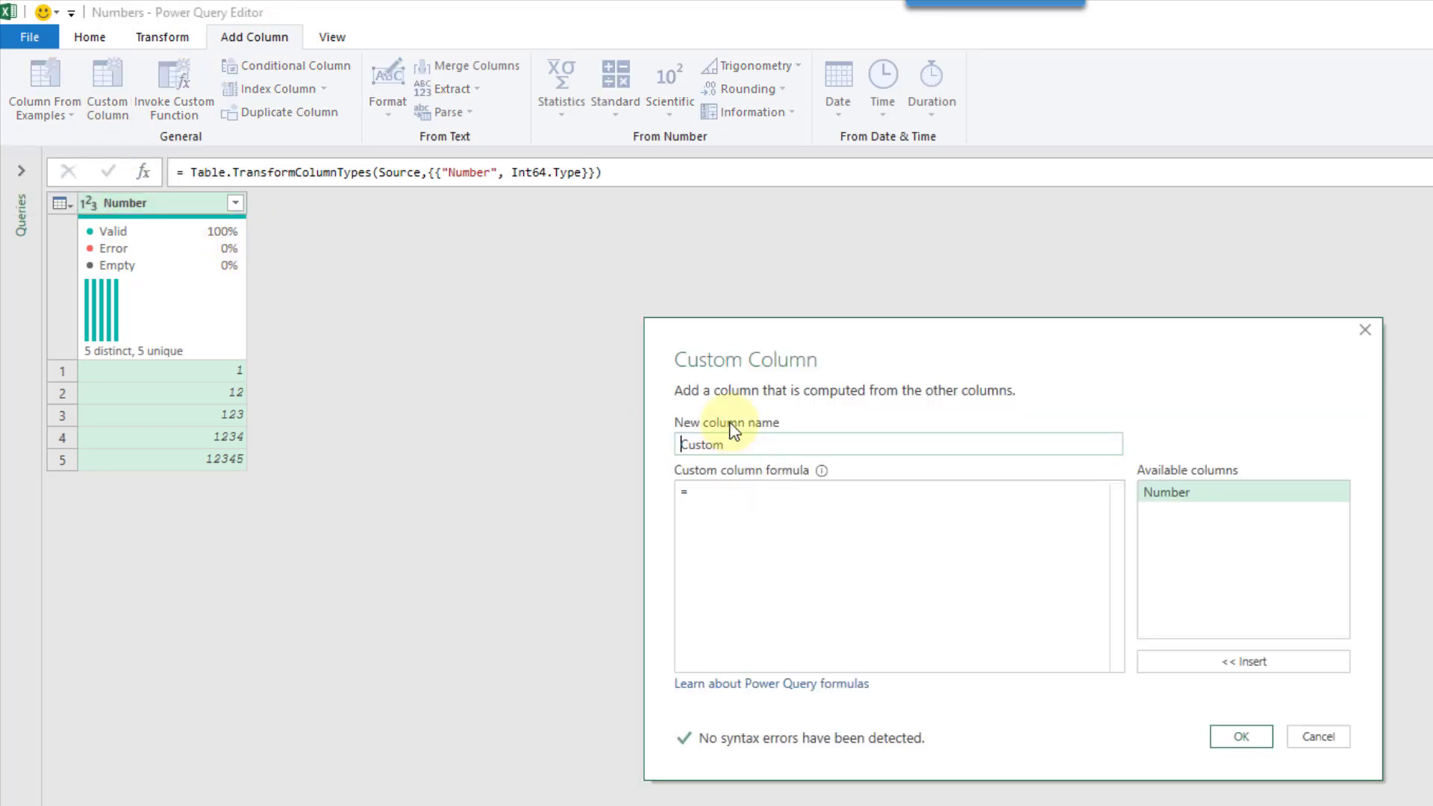
Name the new custom column Padded Numbers.
{"action": "left_click_drag", "start_coordinate": [758, 445], "coordinate": [668, 446]}
{"action": "type", "text": "PAdded "}
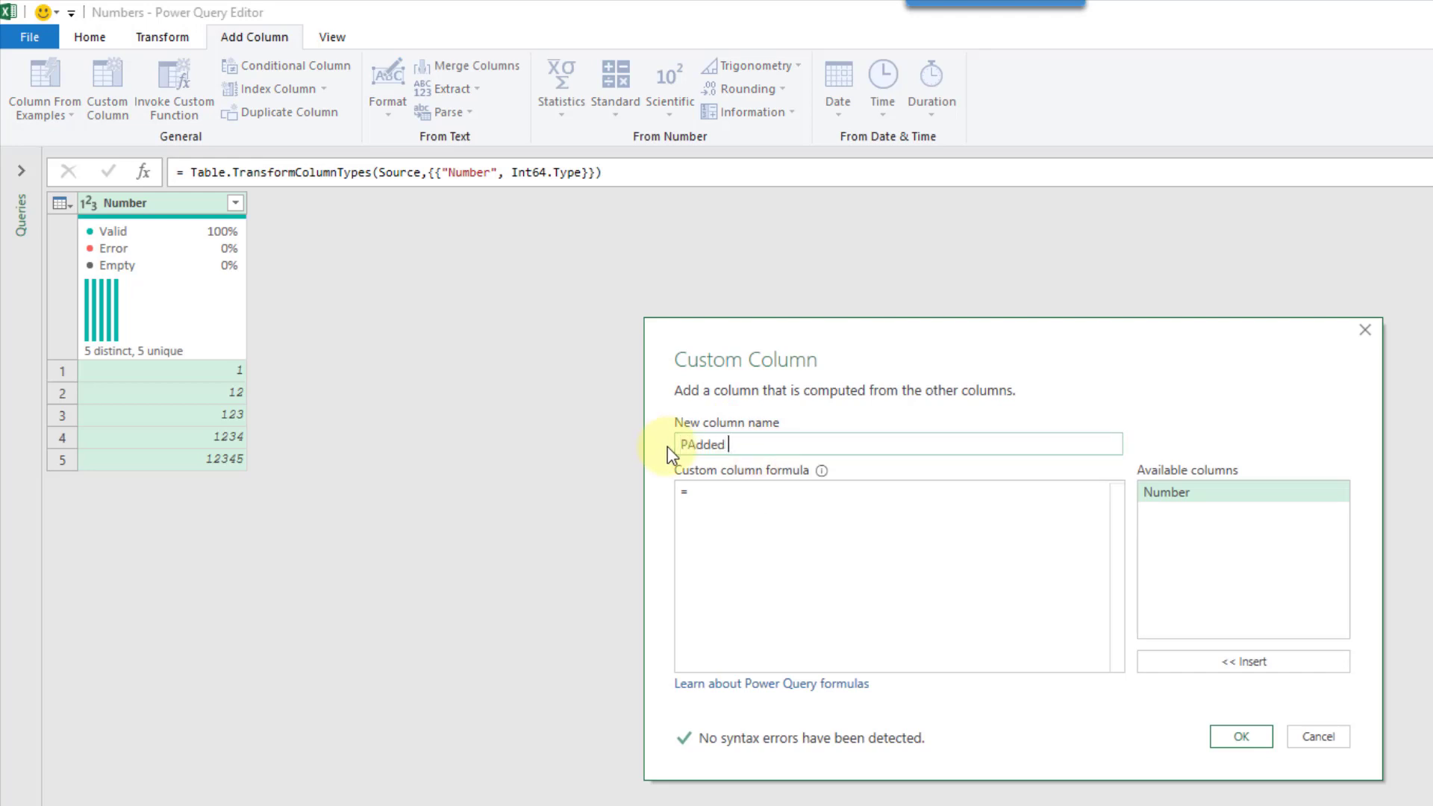
{"action": "type", "text": "Numbers"}
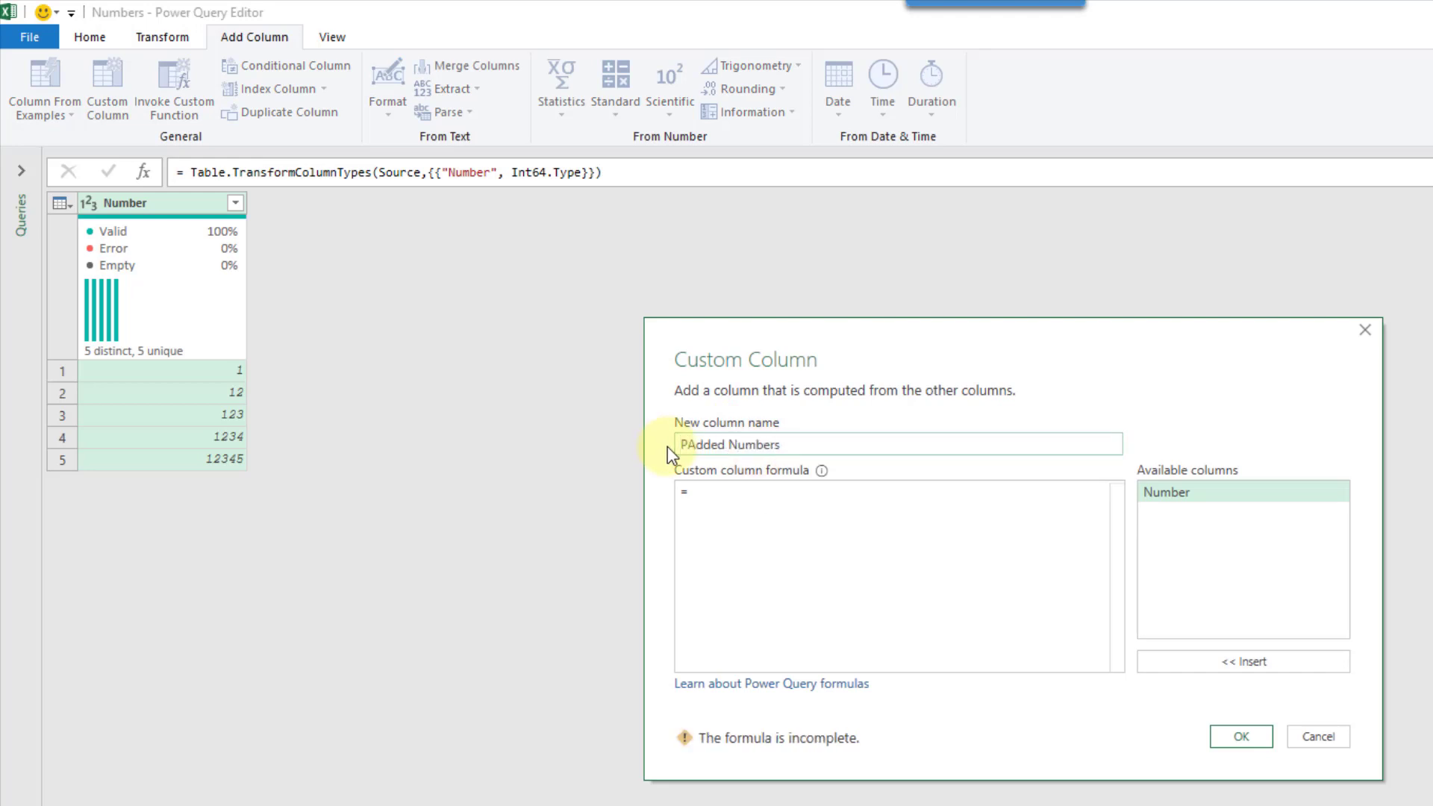
{"action": "left_click", "coordinate": [694, 445]}
{"action": "key", "text": "BackSpace"}
{"action": "type", "text": "a"}
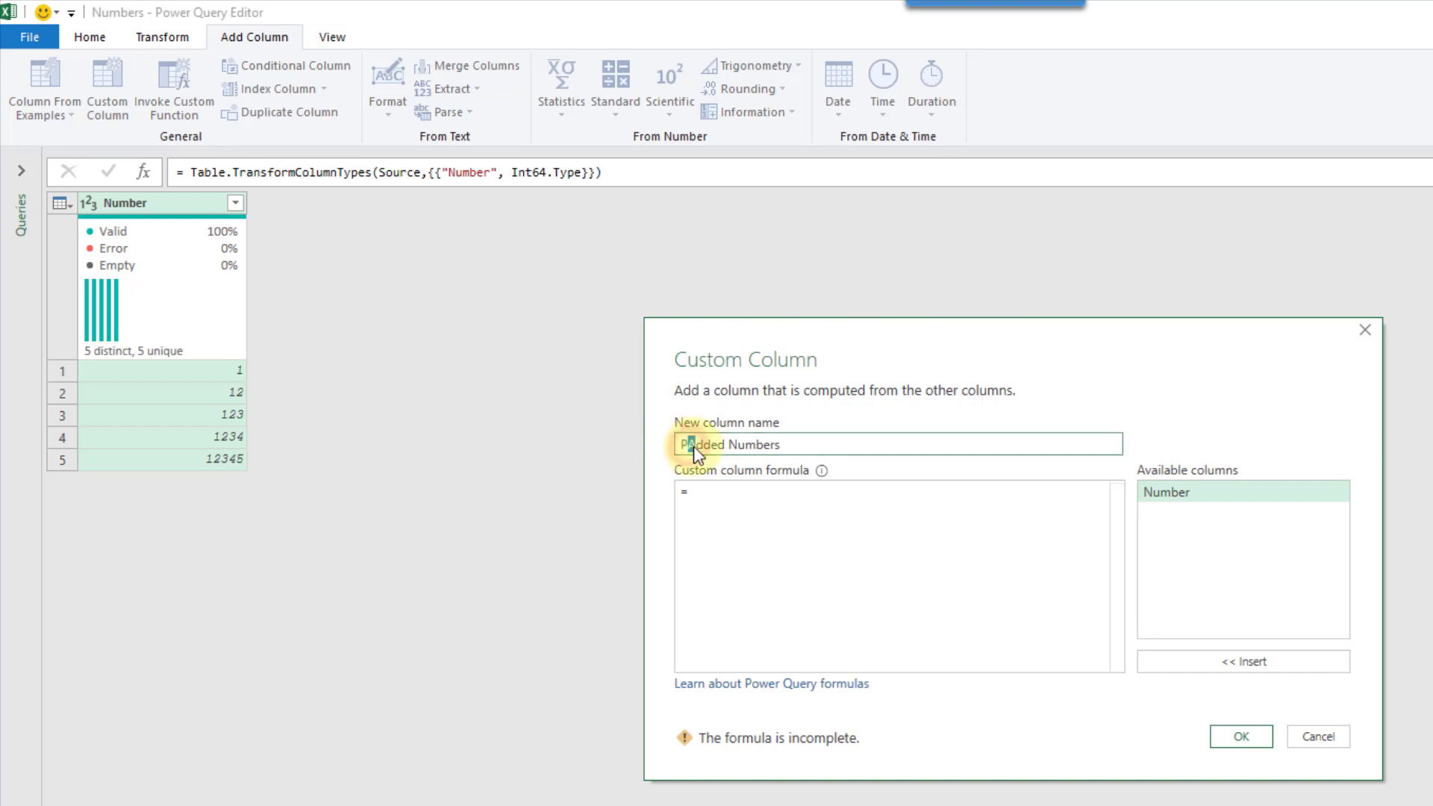
Start the custom column formula with the Text.PadStart function and its opening parenthesis.
{"action": "left_click", "coordinate": [715, 489]}
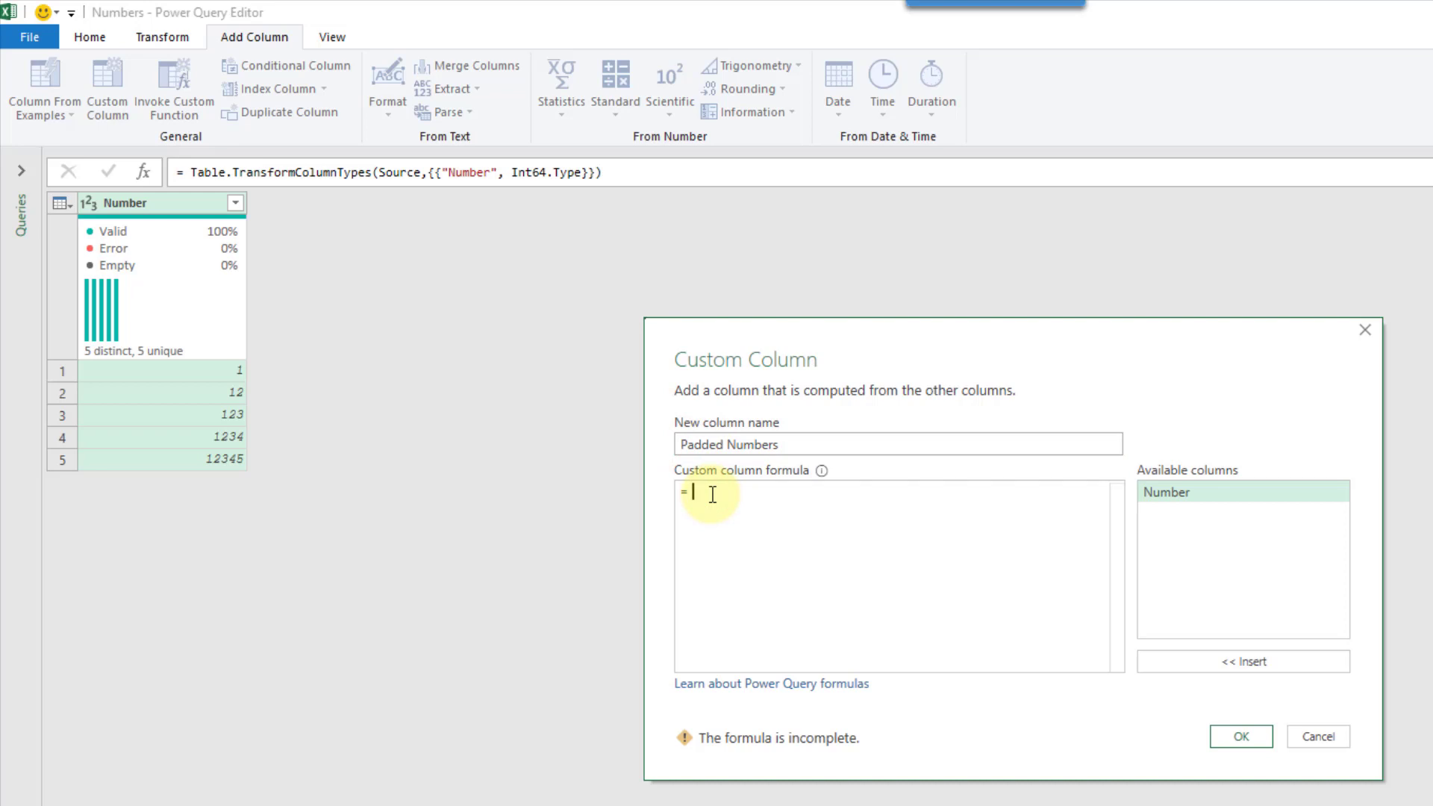
{"action": "type", "text": "Te"}
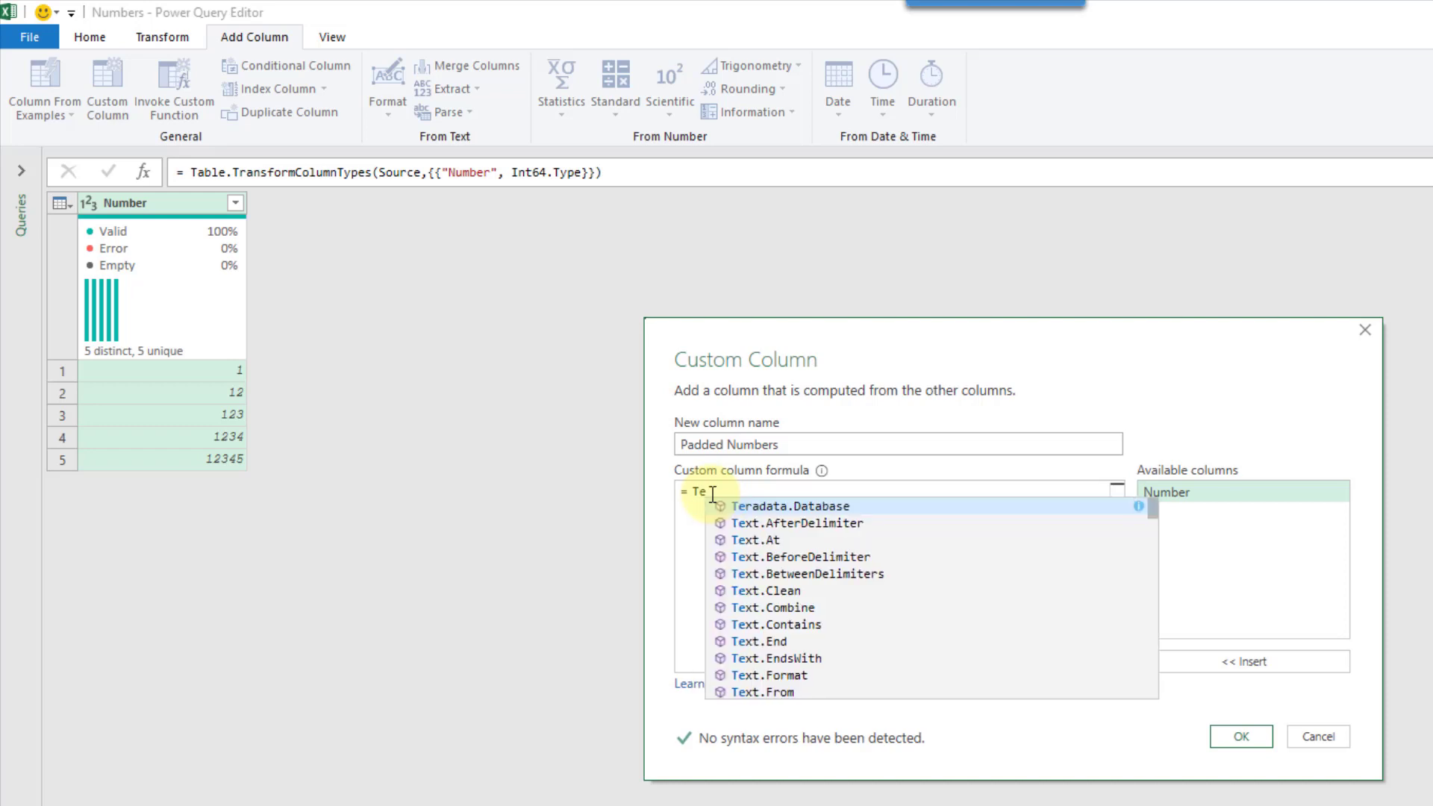
{"action": "type", "text": "xt"}
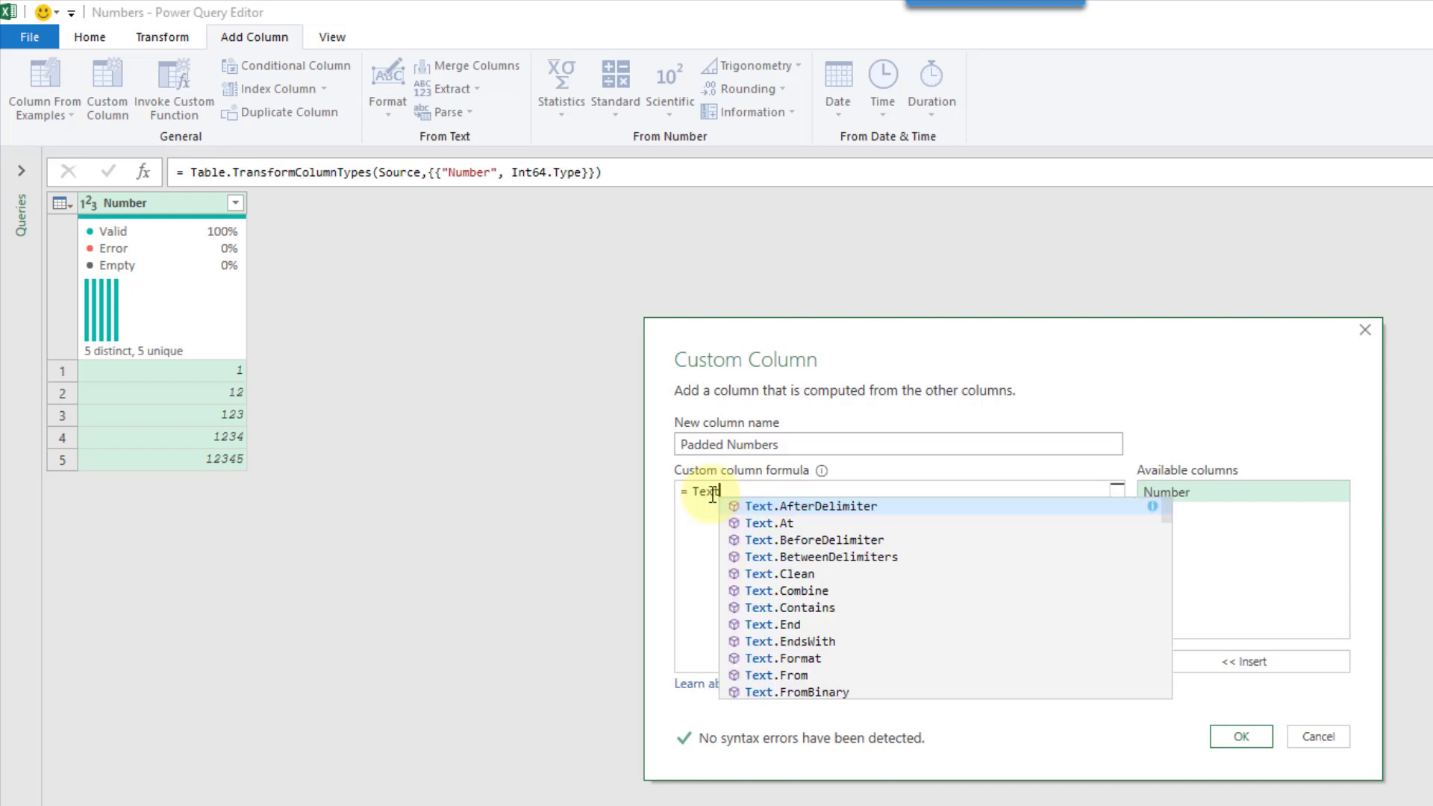
{"action": "type", "text": ".Pad"}
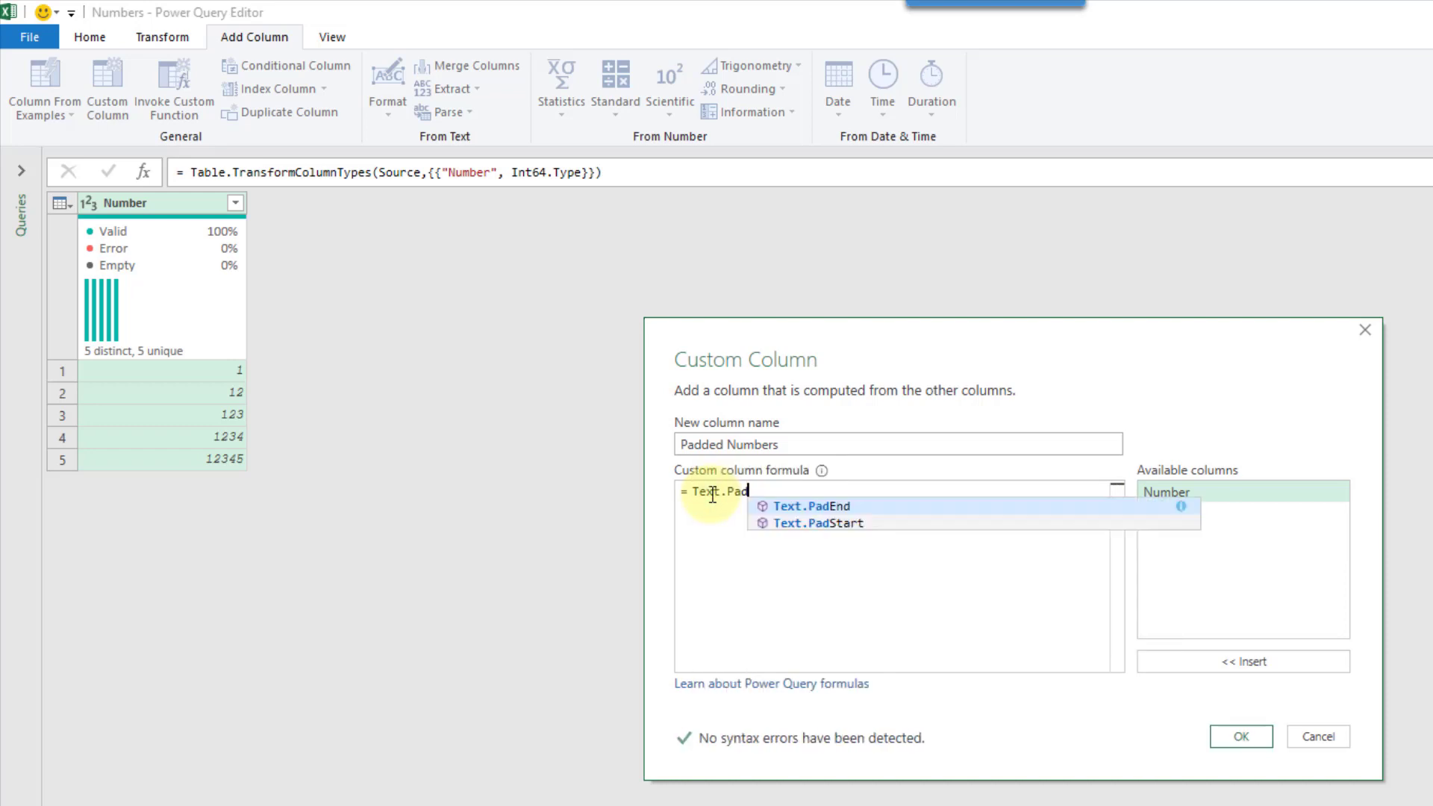
{"action": "key", "text": "Down"}
{"action": "key", "text": "Tab"}
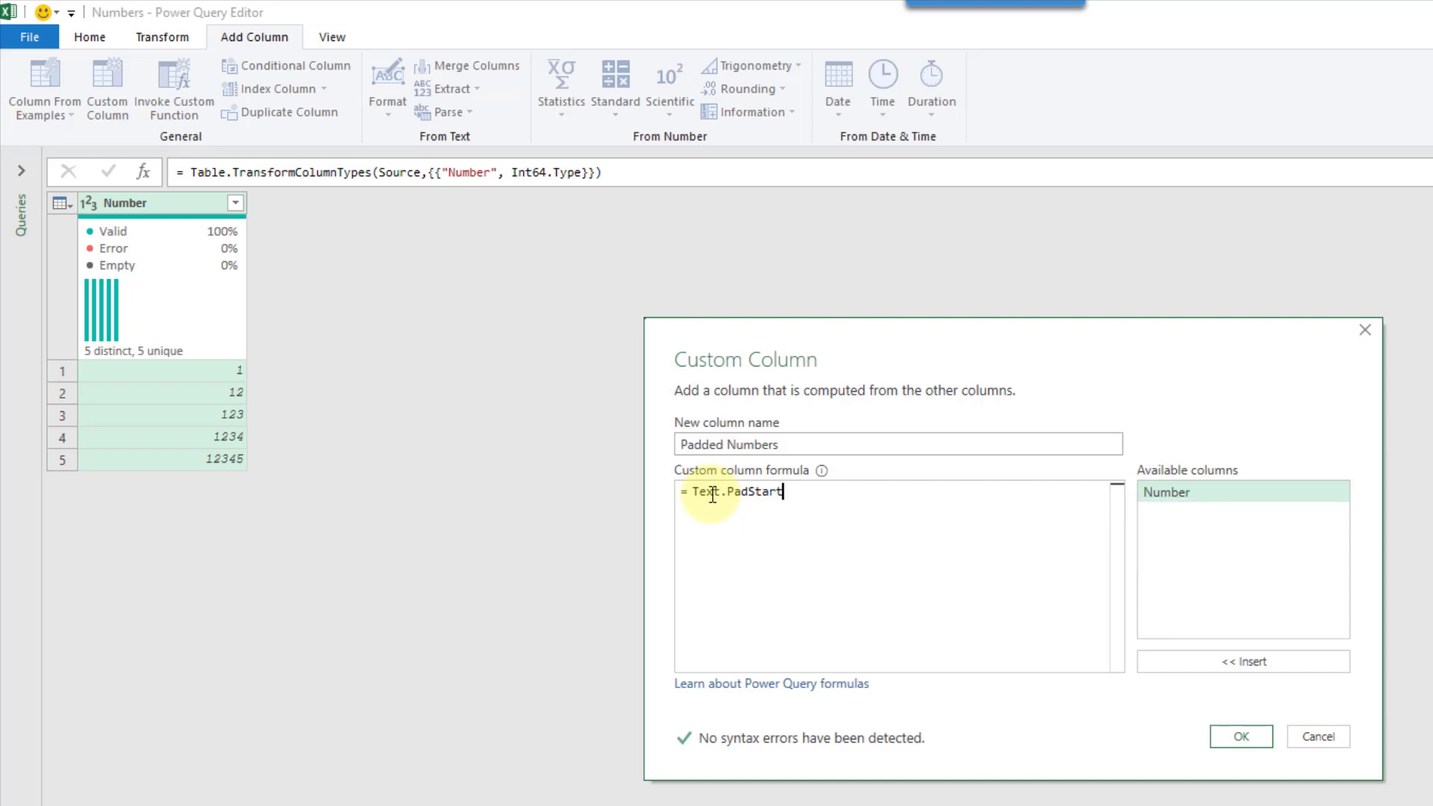
{"action": "type", "text": "("}
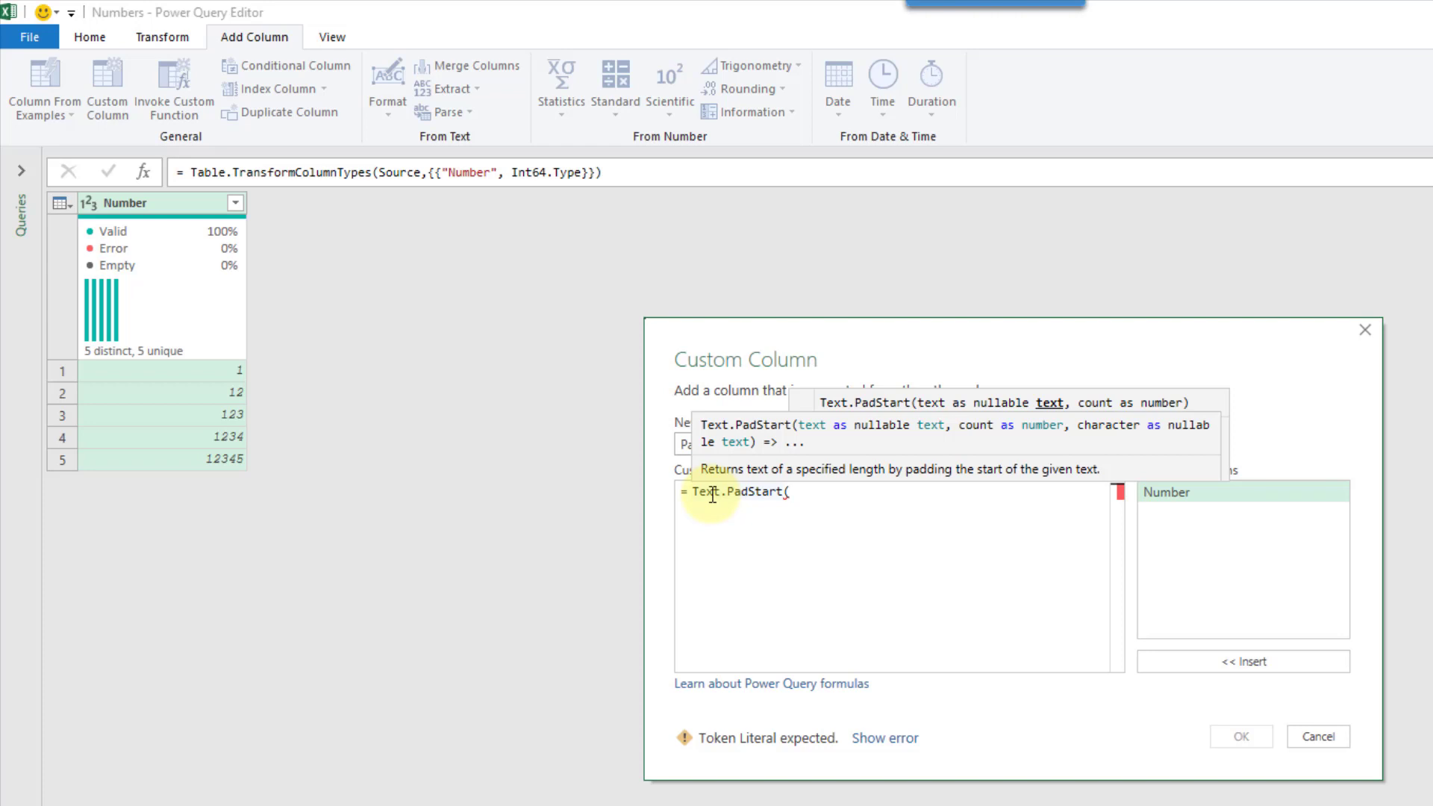
Complete the Text.PadStart formula with the arguments [Number],6,"0" and create the custom column.
{"action": "double_click", "coordinate": [1185, 497]}
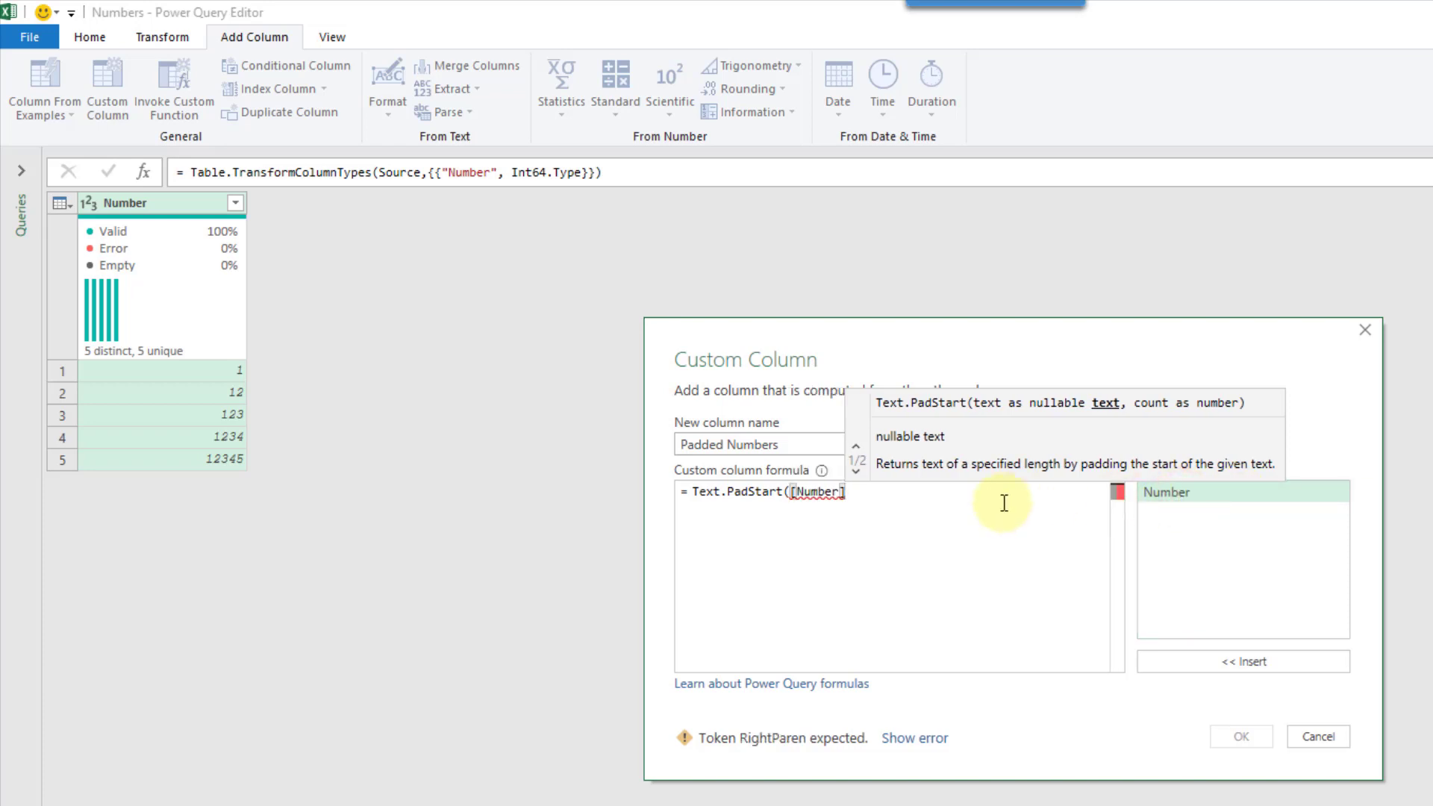
{"action": "type", "text": ","}
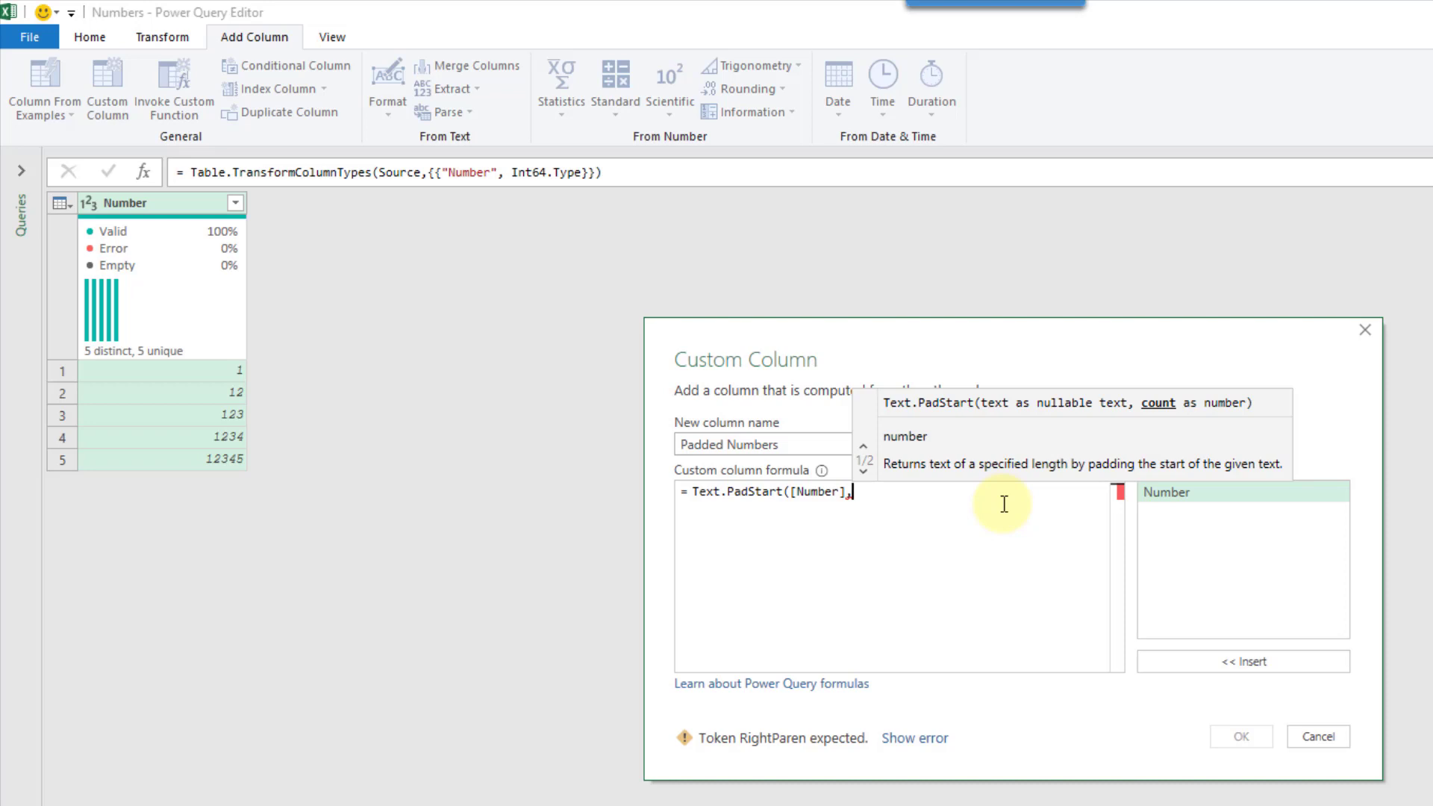
{"action": "type", "text": "6,"}
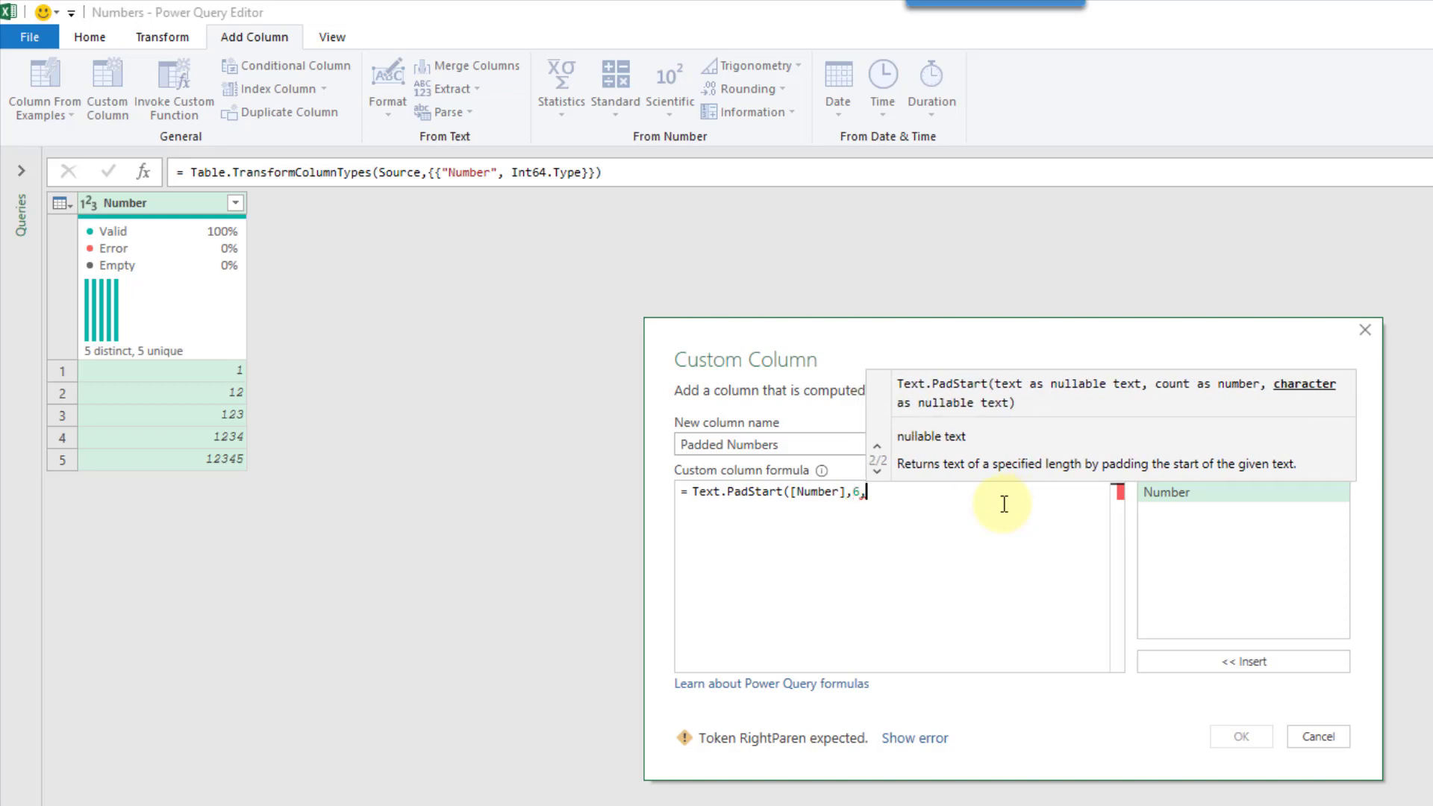
{"action": "type", "text": "\"\""}
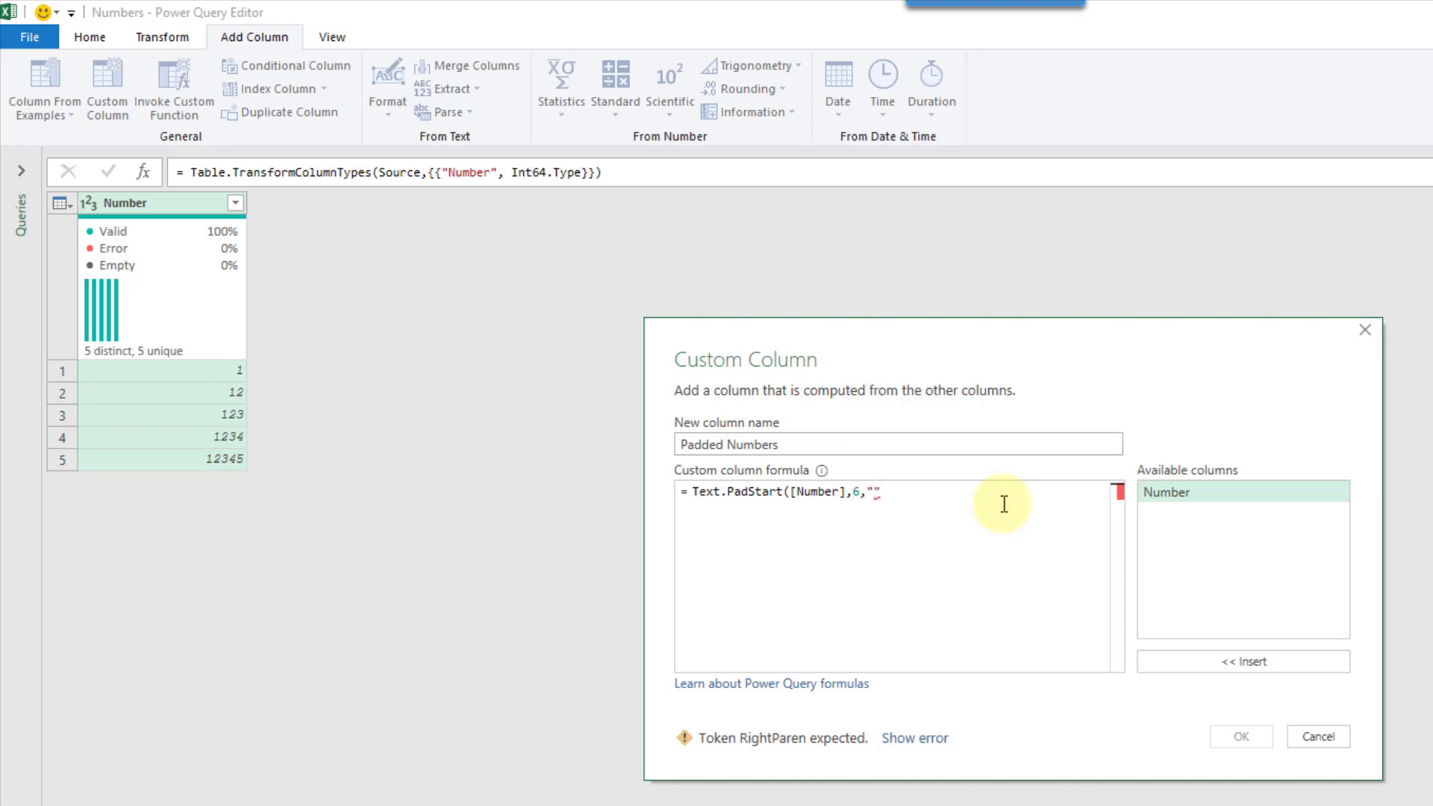
{"action": "type", "text": "0\")"}
{"action": "left_click", "coordinate": [1240, 737]}
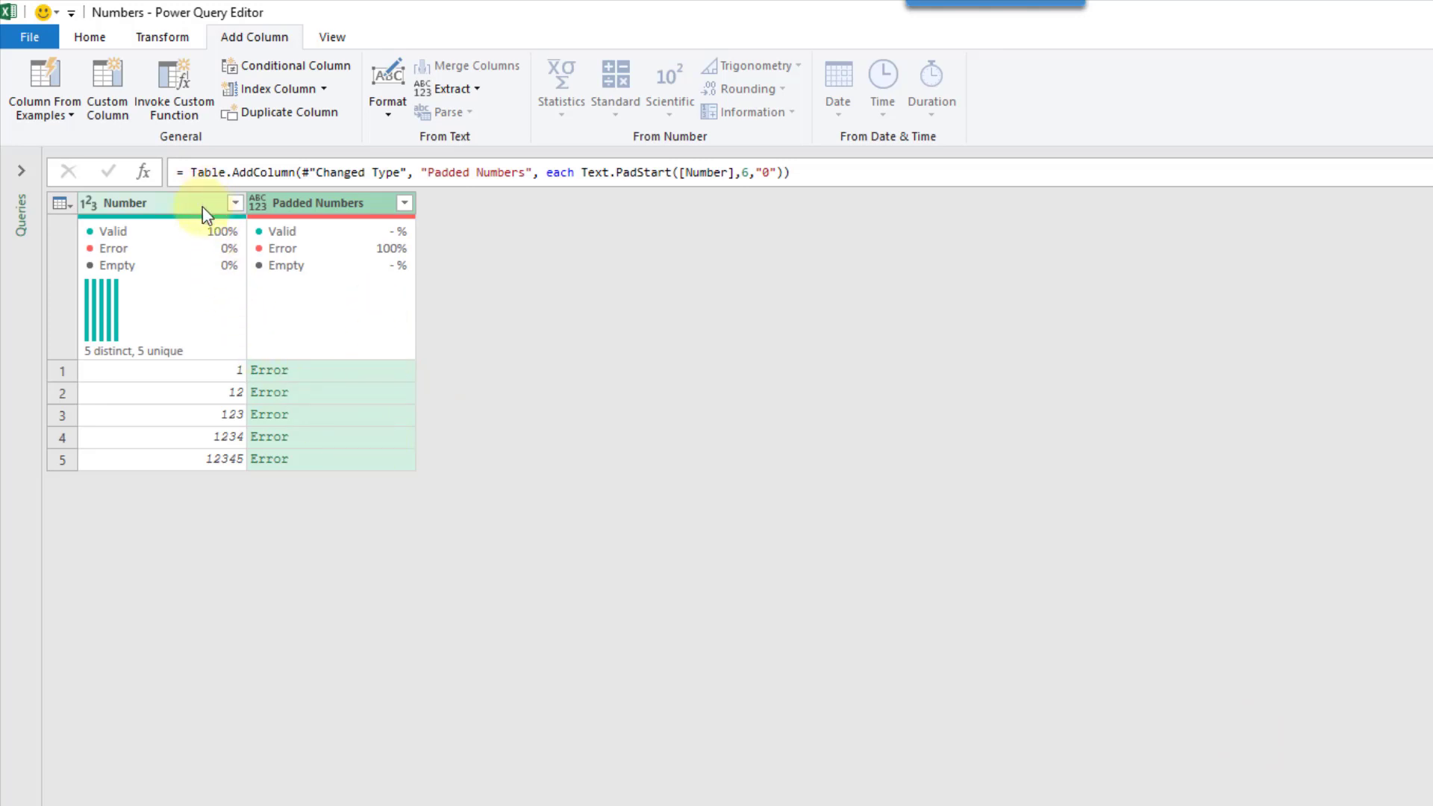
Change the Number column's data type to Text within the Changed Type step, replacing the current conversion, and return to the Added Custom step.
{"action": "left_click", "coordinate": [159, 203]}
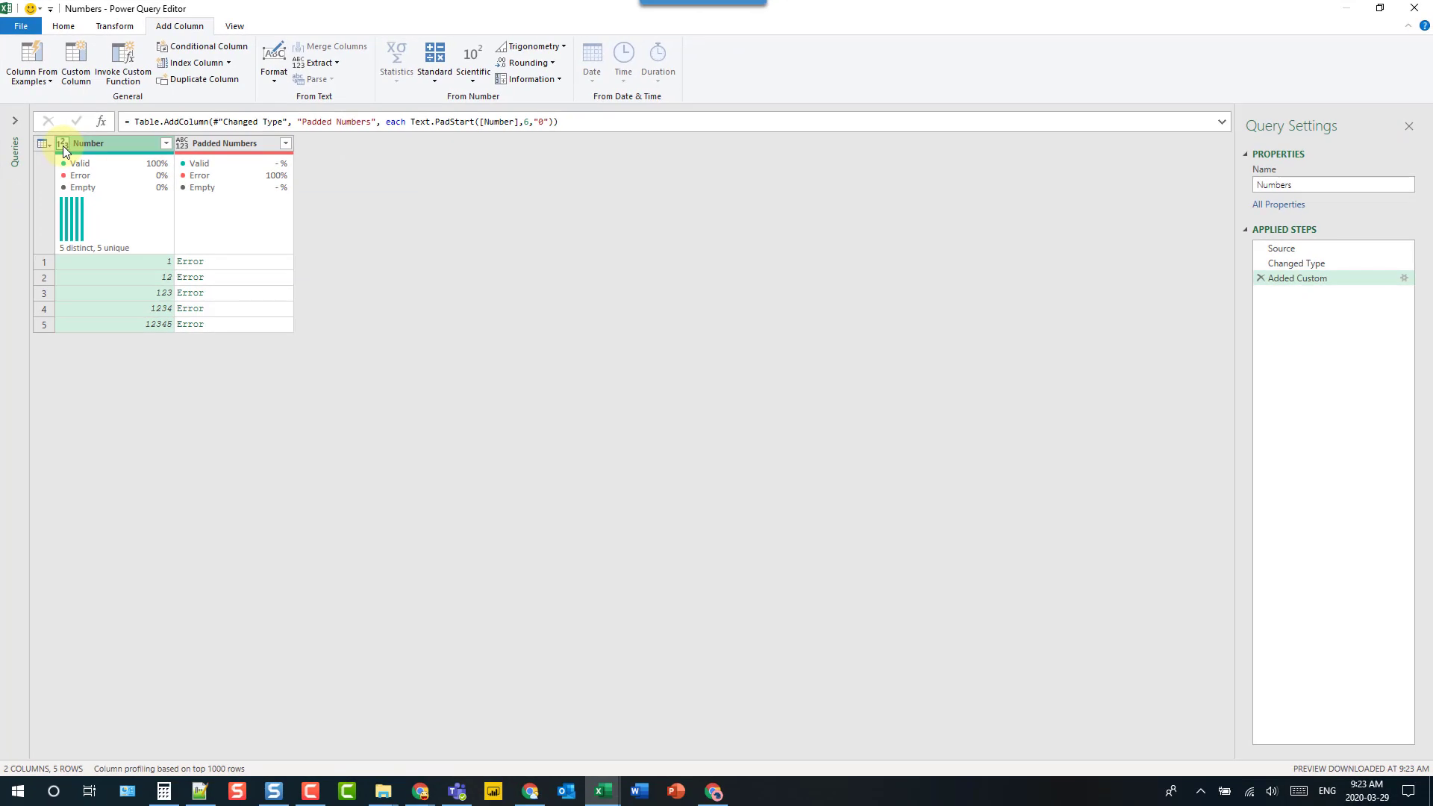
{"action": "left_click", "coordinate": [1295, 266]}
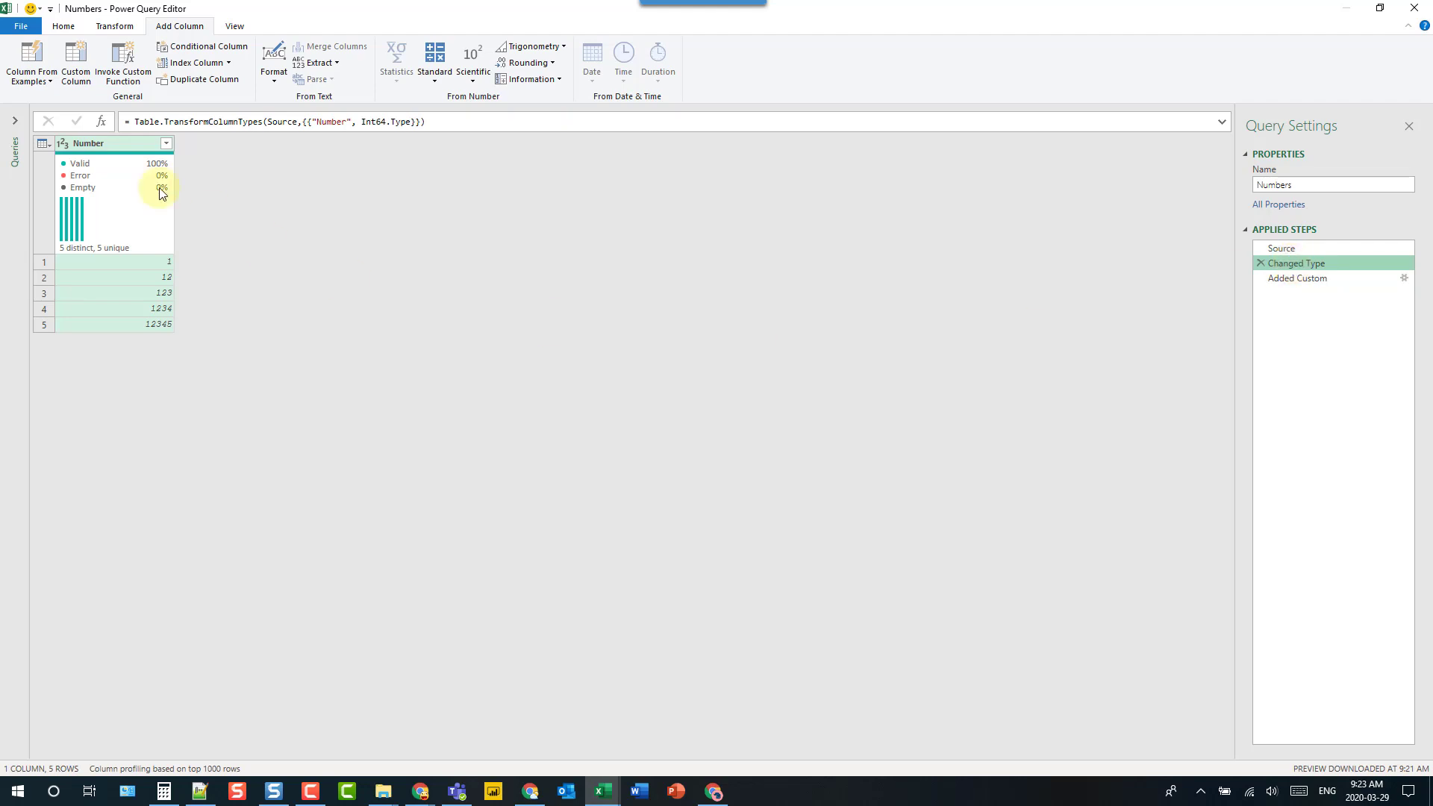
{"action": "left_click", "coordinate": [62, 144]}
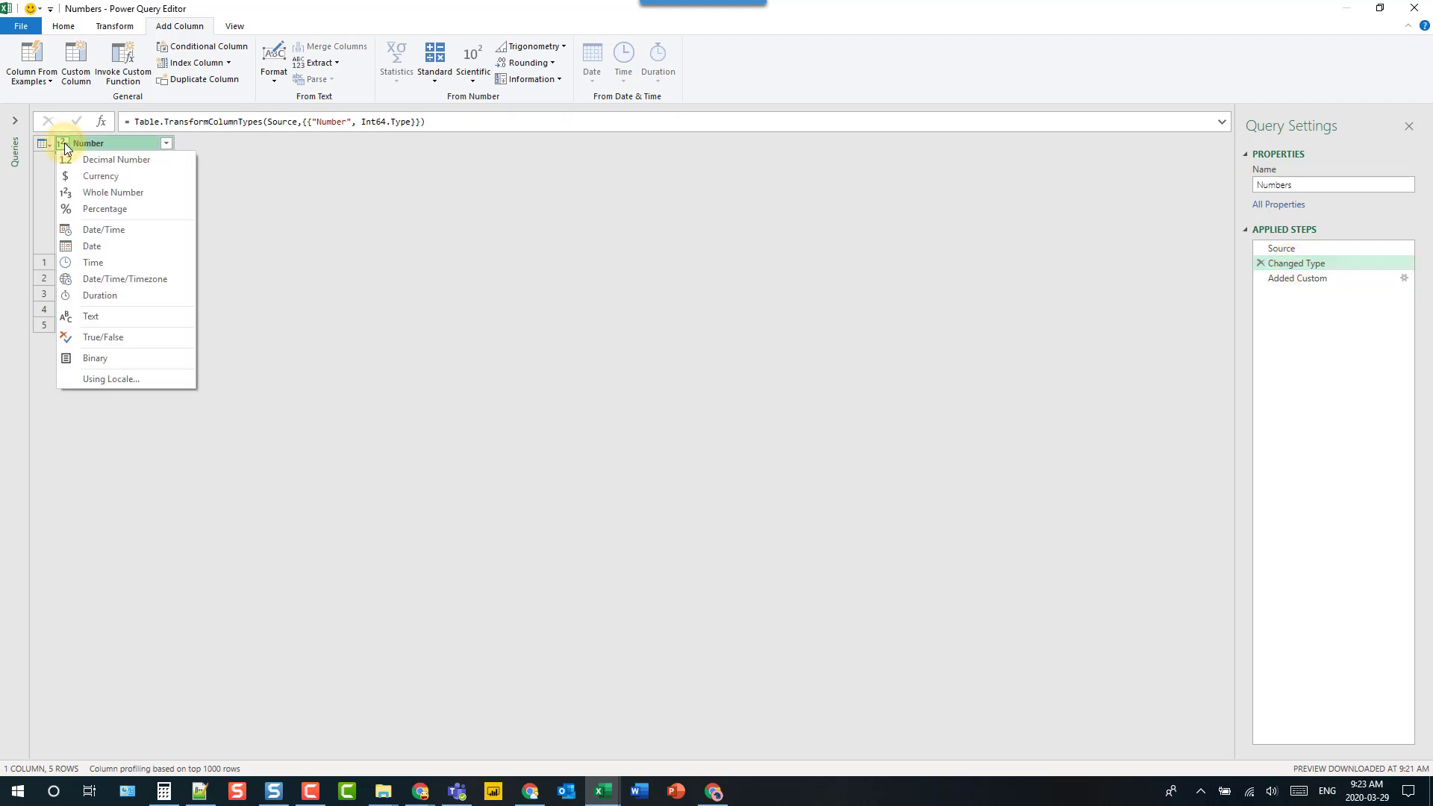
{"action": "left_click", "coordinate": [100, 316]}
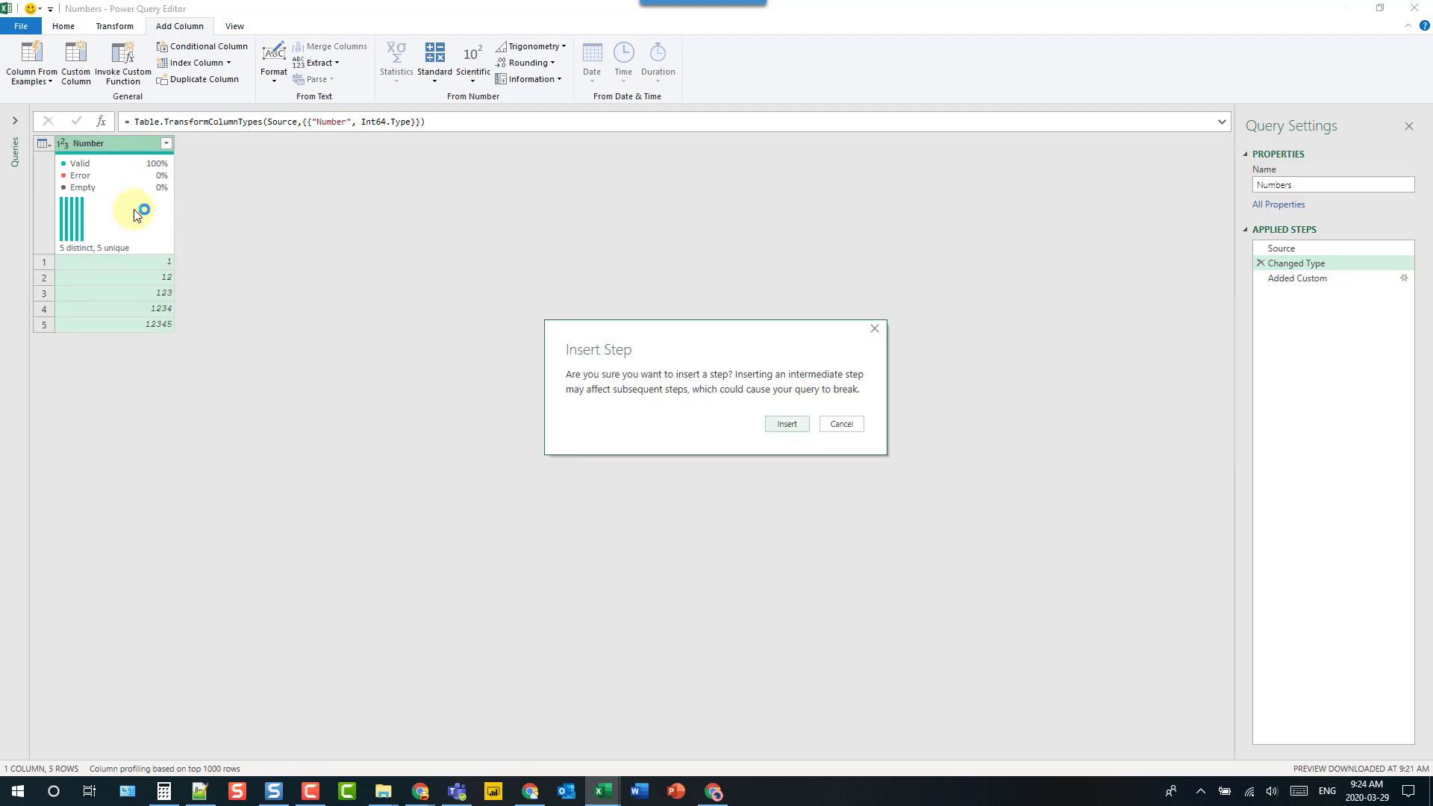
{"action": "left_click", "coordinate": [787, 424]}
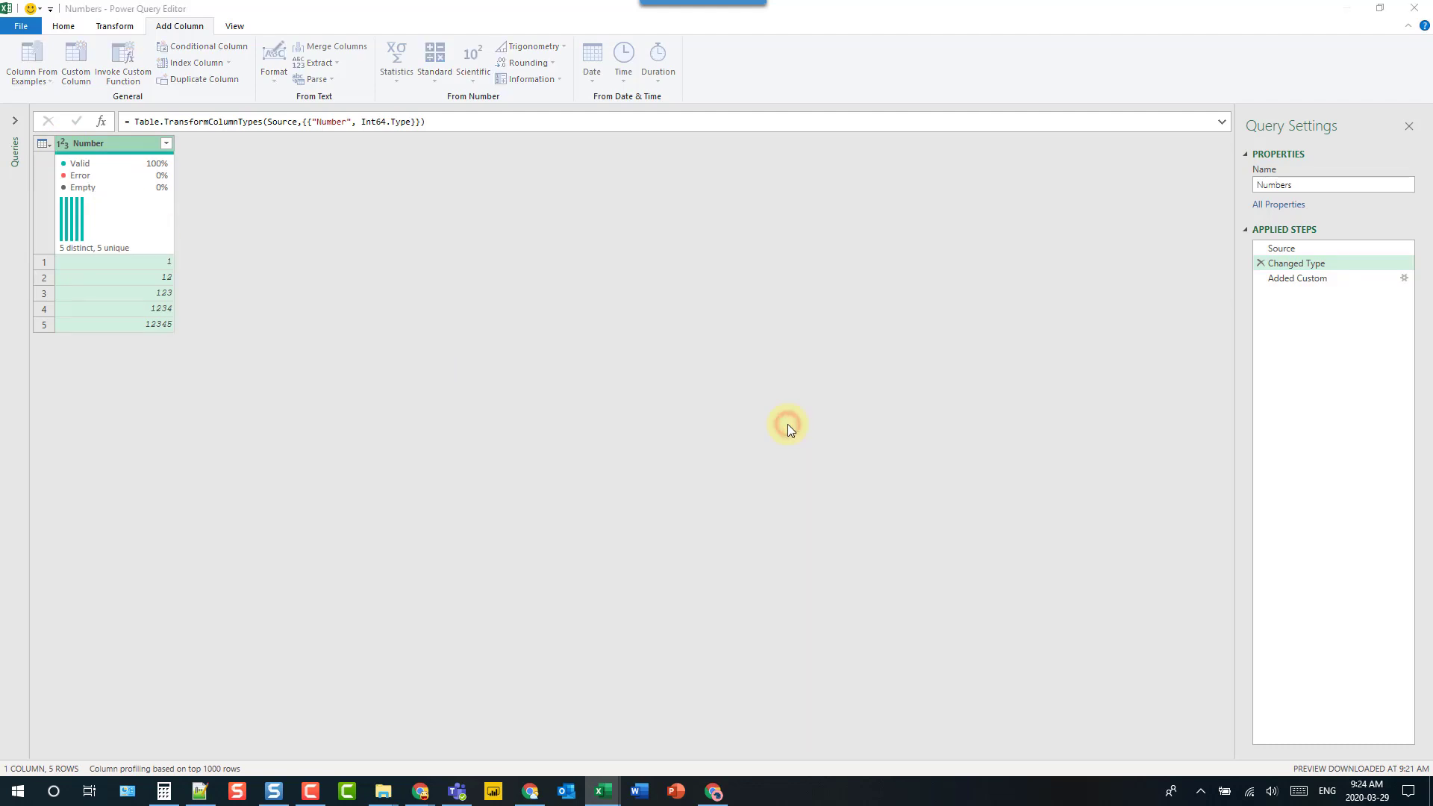
{"action": "left_click", "coordinate": [702, 431]}
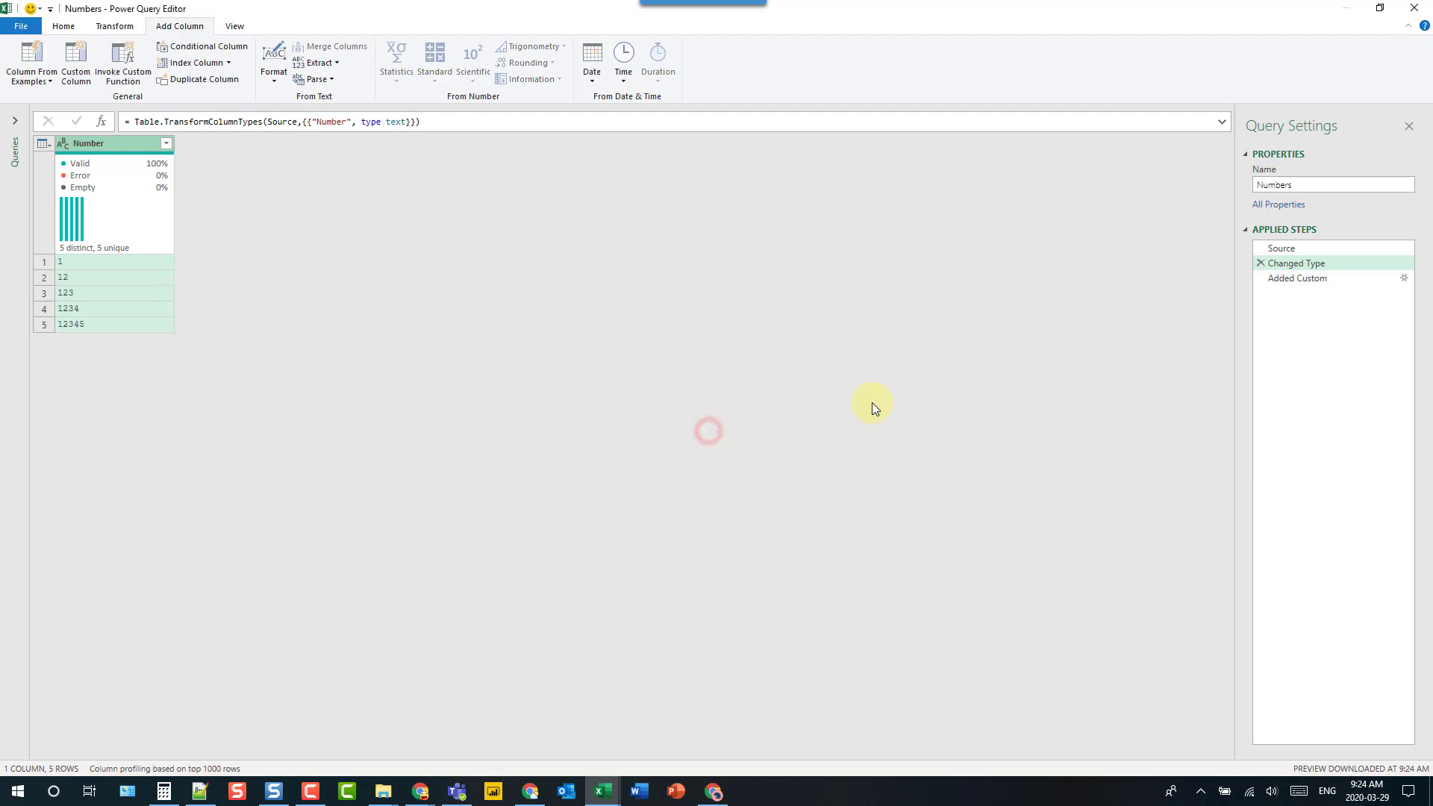
{"action": "left_click", "coordinate": [1291, 281]}
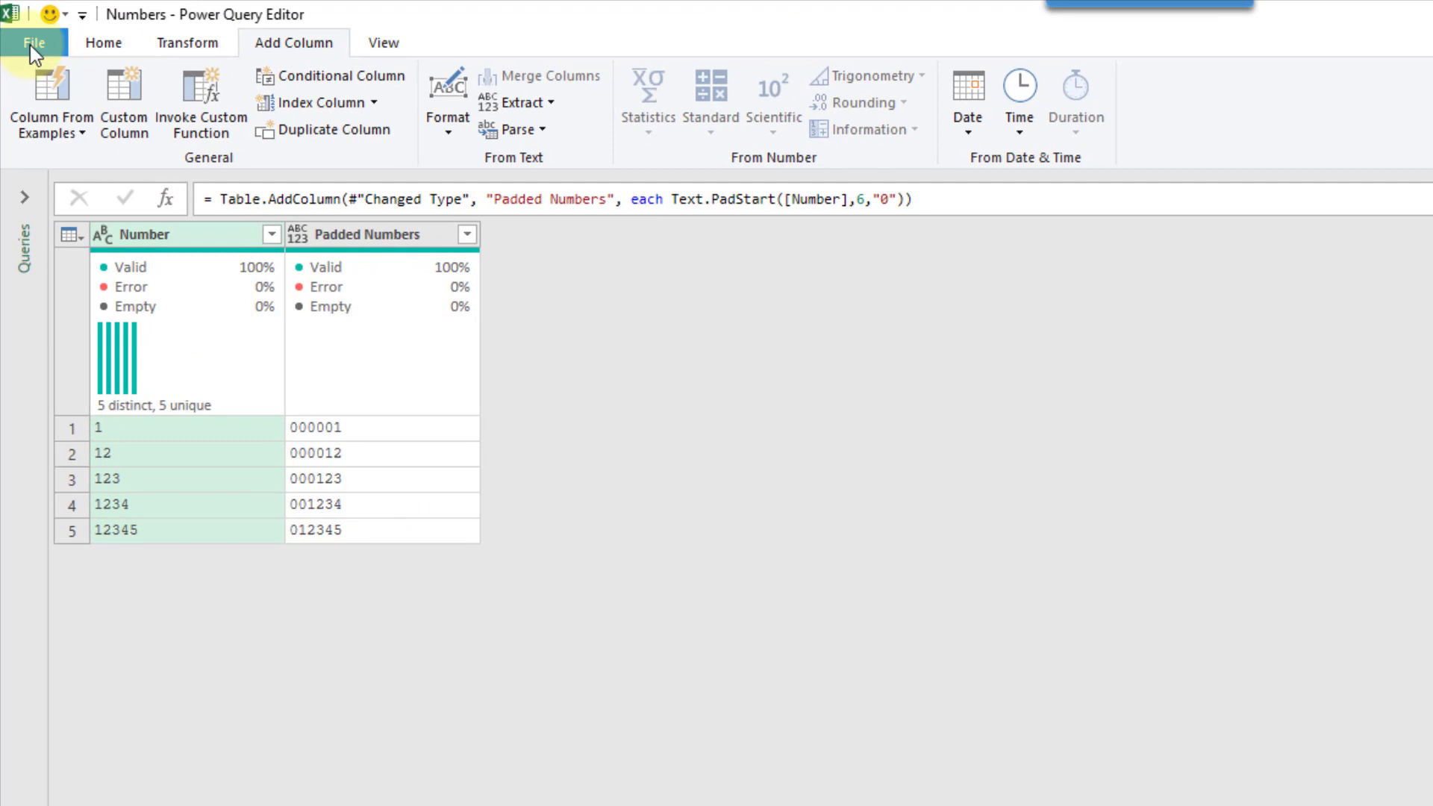
Close and load the query as a table on the existing worksheet at cell D2, and select the loaded Padded Numbers values.
{"action": "left_click", "coordinate": [93, 40]}
{"action": "left_click", "coordinate": [31, 128]}
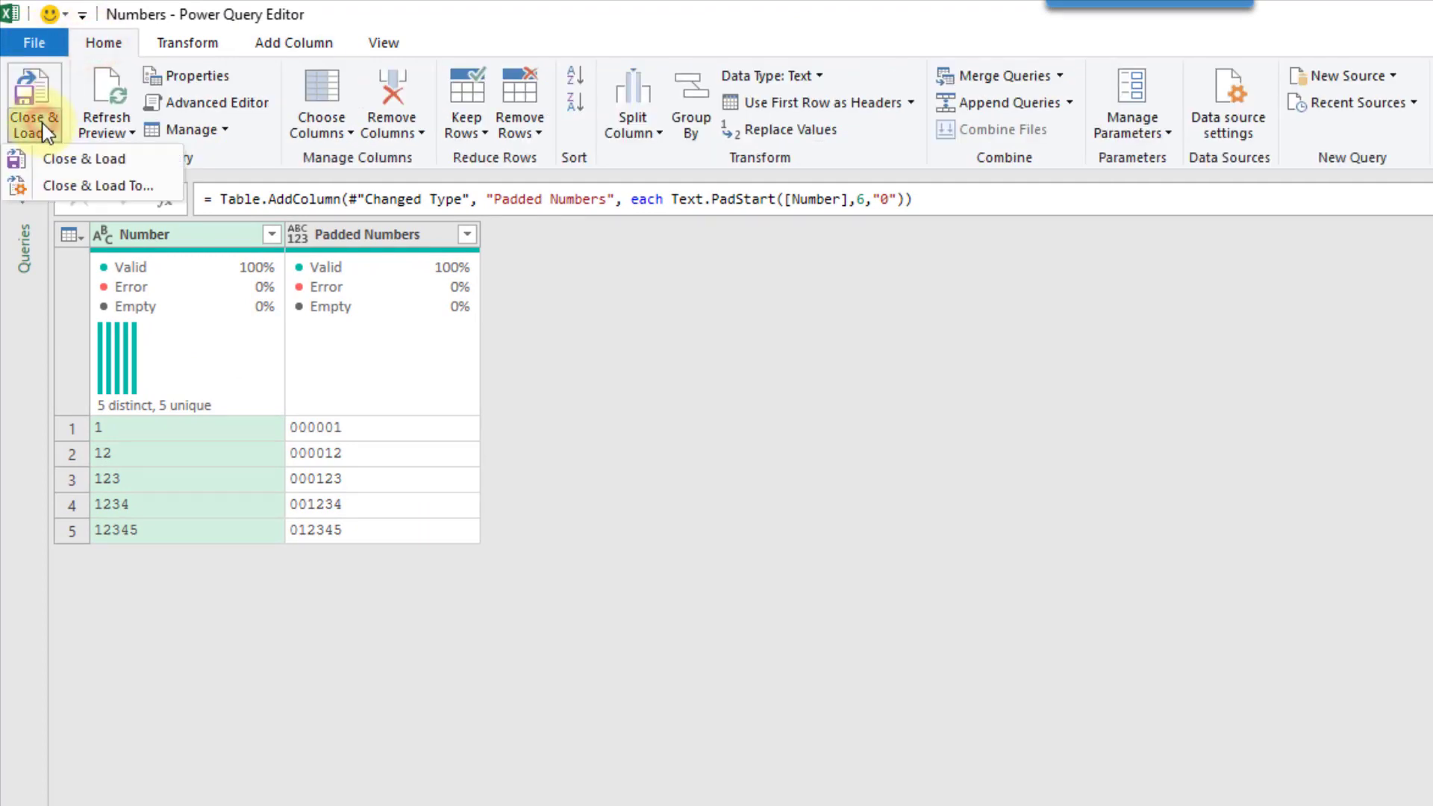
{"action": "left_click", "coordinate": [52, 183]}
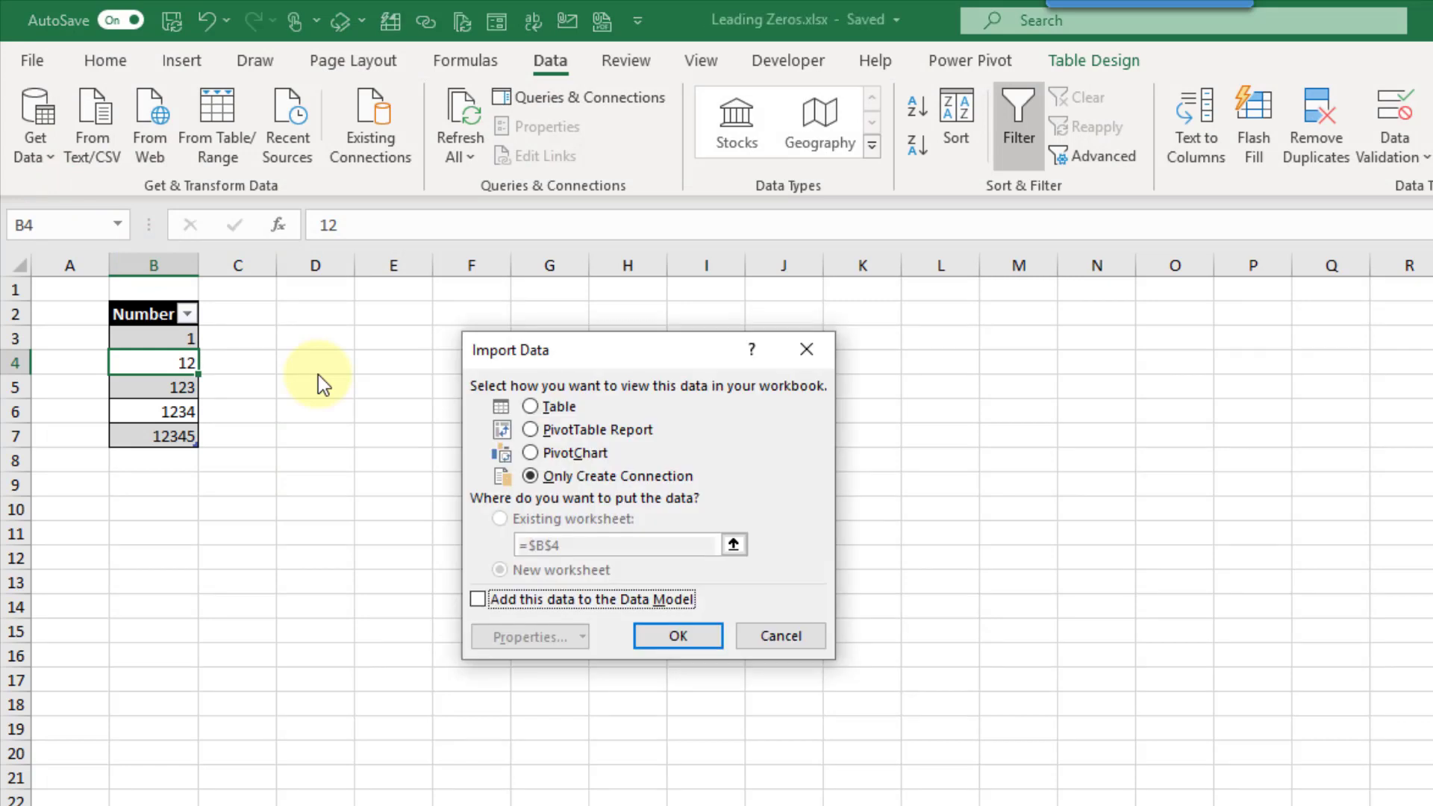
{"action": "left_click", "coordinate": [531, 407]}
{"action": "left_click", "coordinate": [499, 518]}
{"action": "left_click", "coordinate": [303, 312]}
{"action": "left_click", "coordinate": [676, 635]}
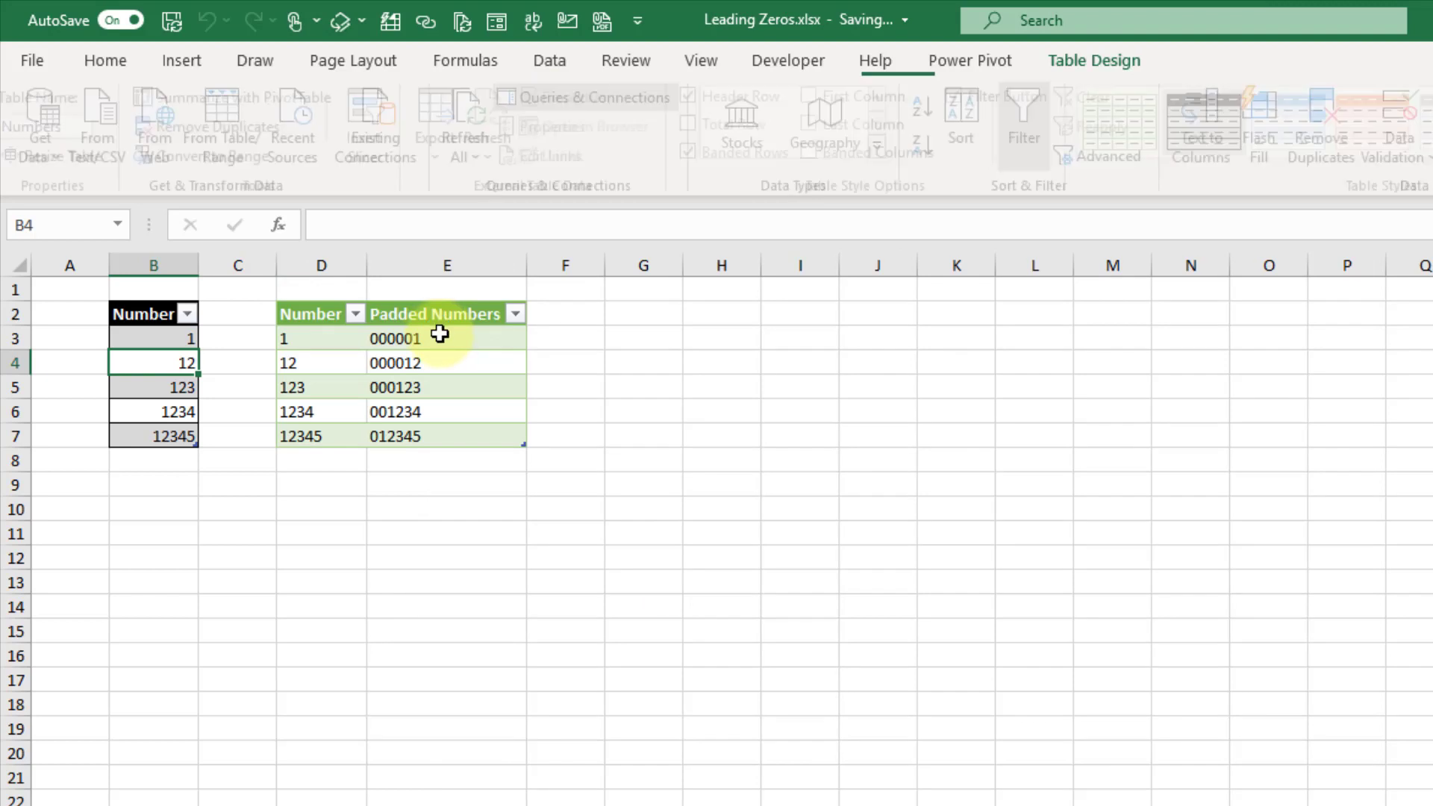
{"action": "left_click_drag", "start_coordinate": [441, 338], "coordinate": [441, 428]}
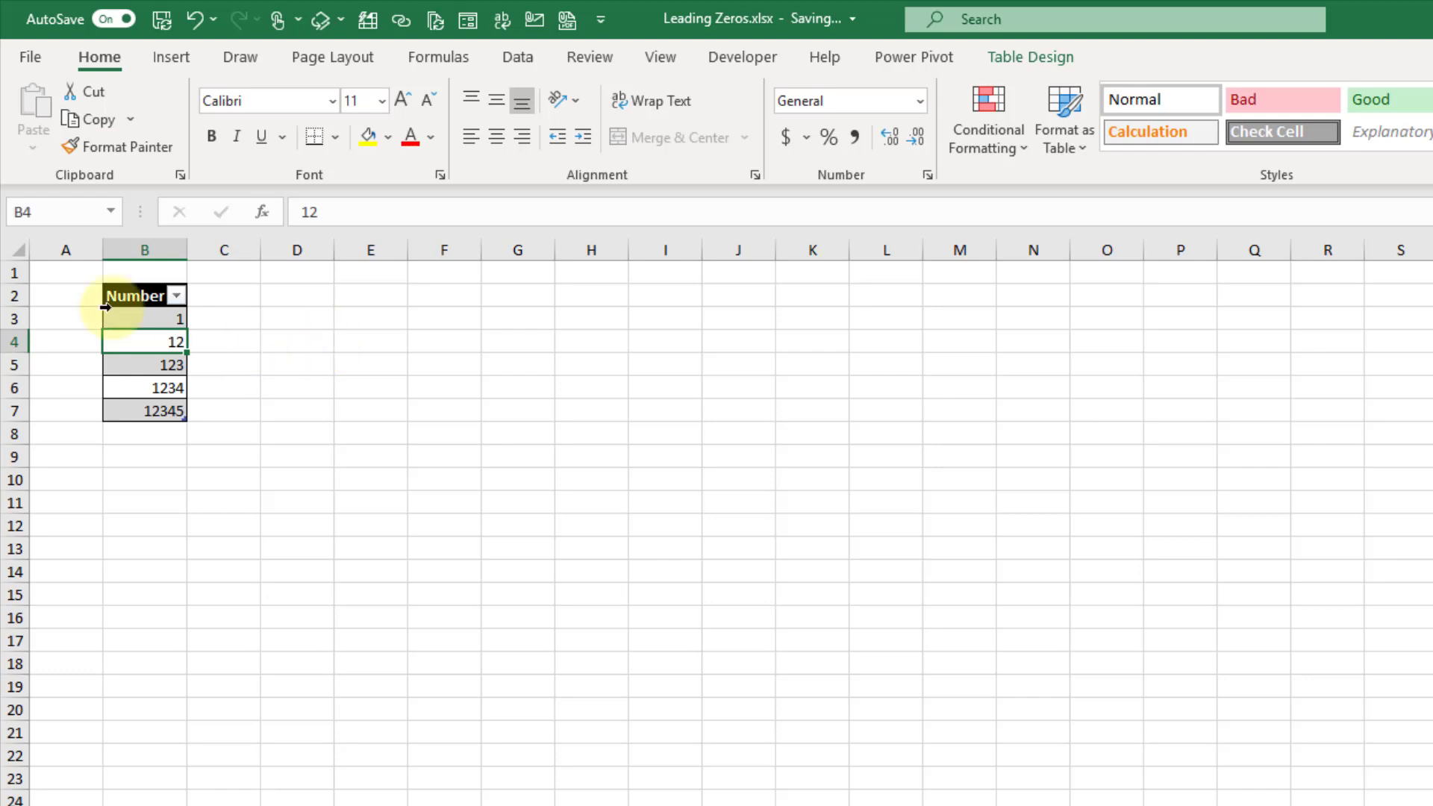
Create a PivotTable from the Numbers table at D2 on the existing worksheet, adding the data to the Data Model.
{"action": "left_click", "coordinate": [181, 55]}
{"action": "left_click", "coordinate": [48, 127]}
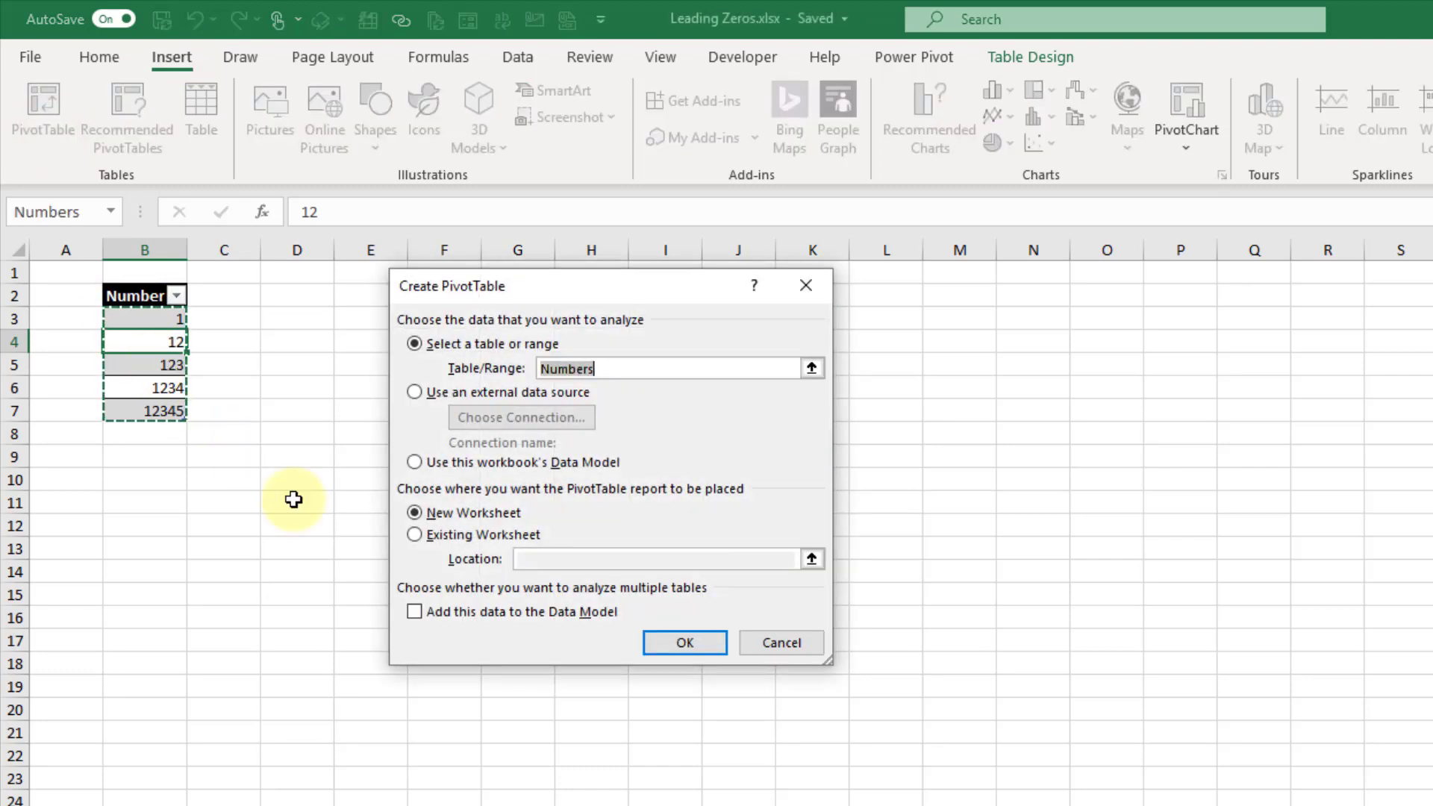
{"action": "left_click", "coordinate": [417, 615]}
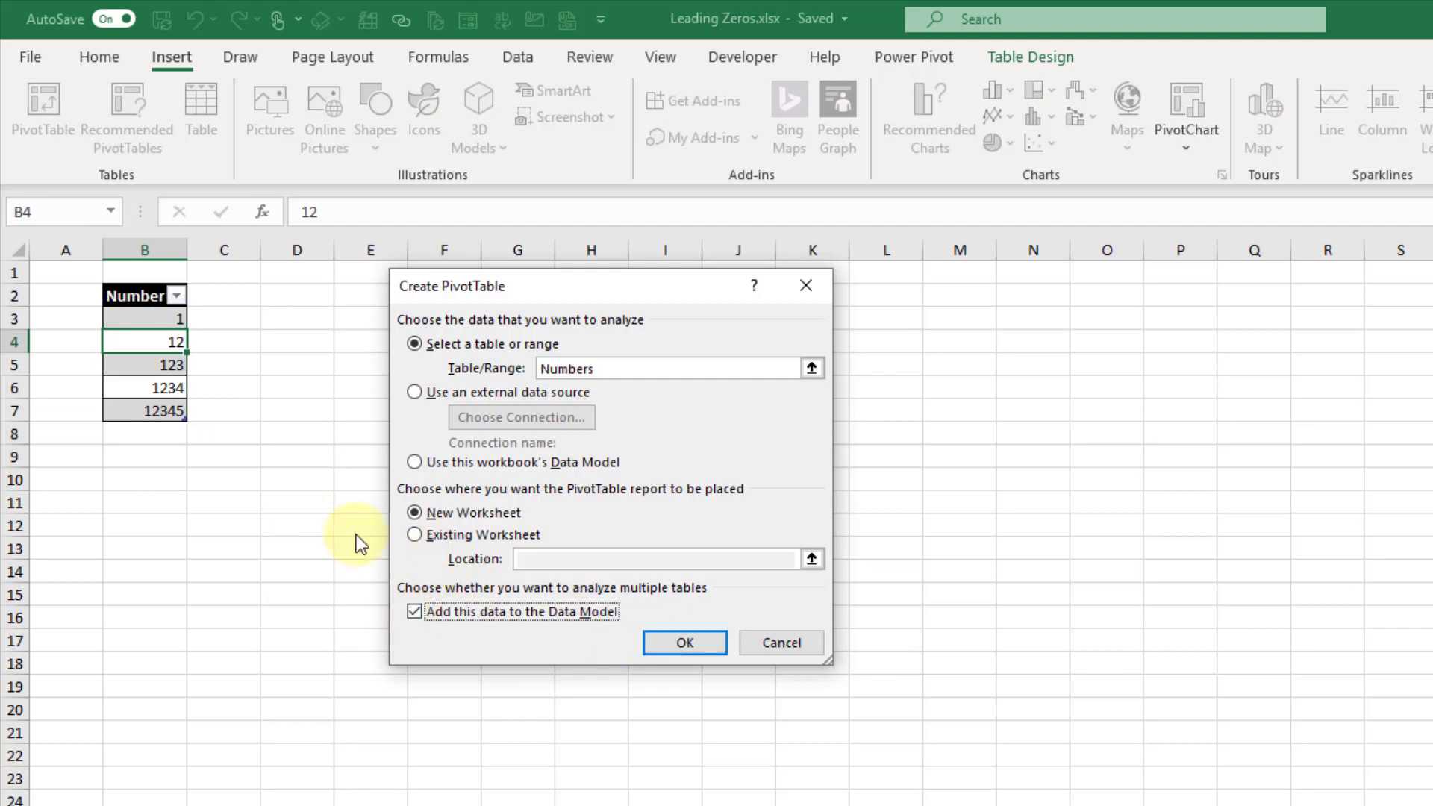
{"action": "left_click", "coordinate": [415, 535]}
{"action": "left_click", "coordinate": [308, 296]}
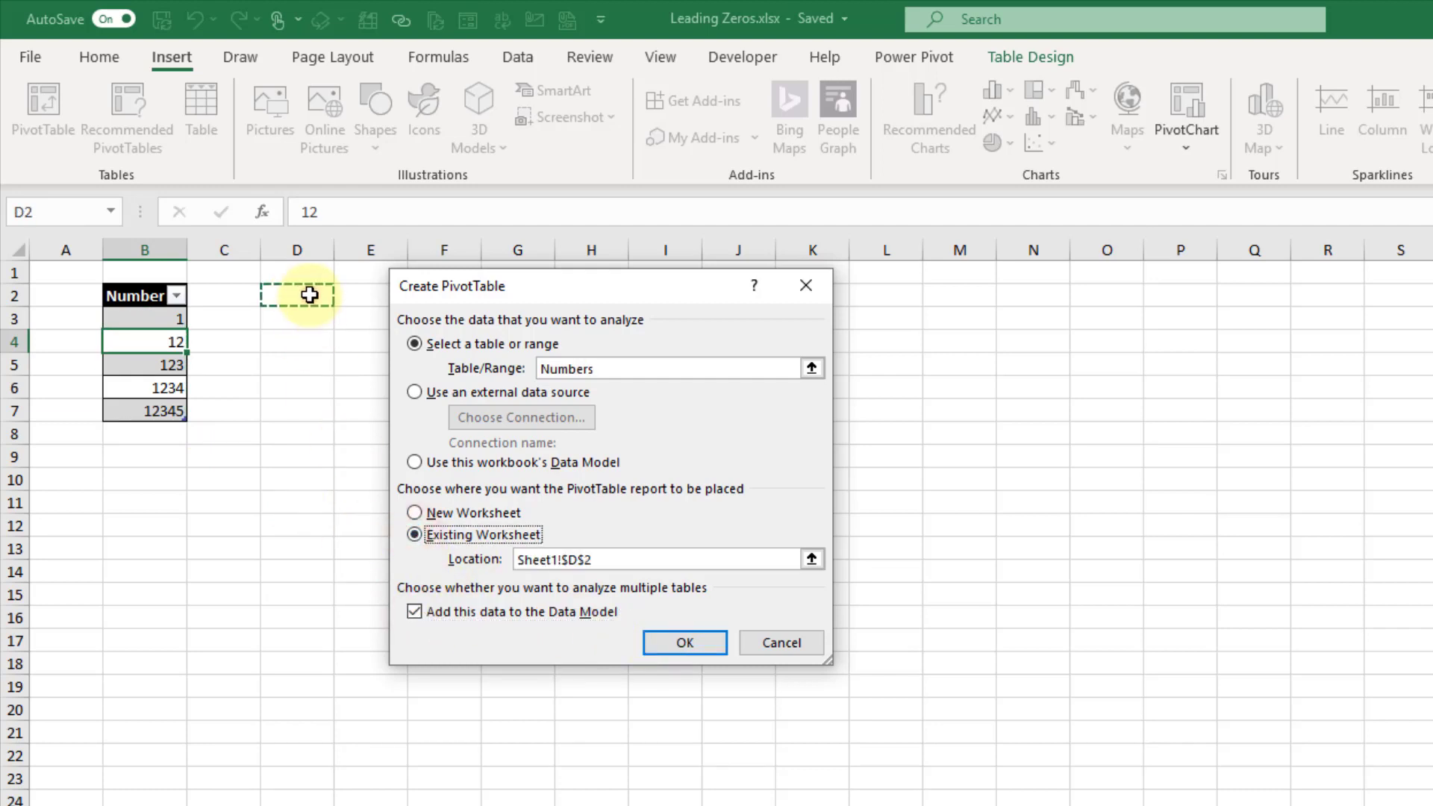
{"action": "left_click", "coordinate": [657, 641]}
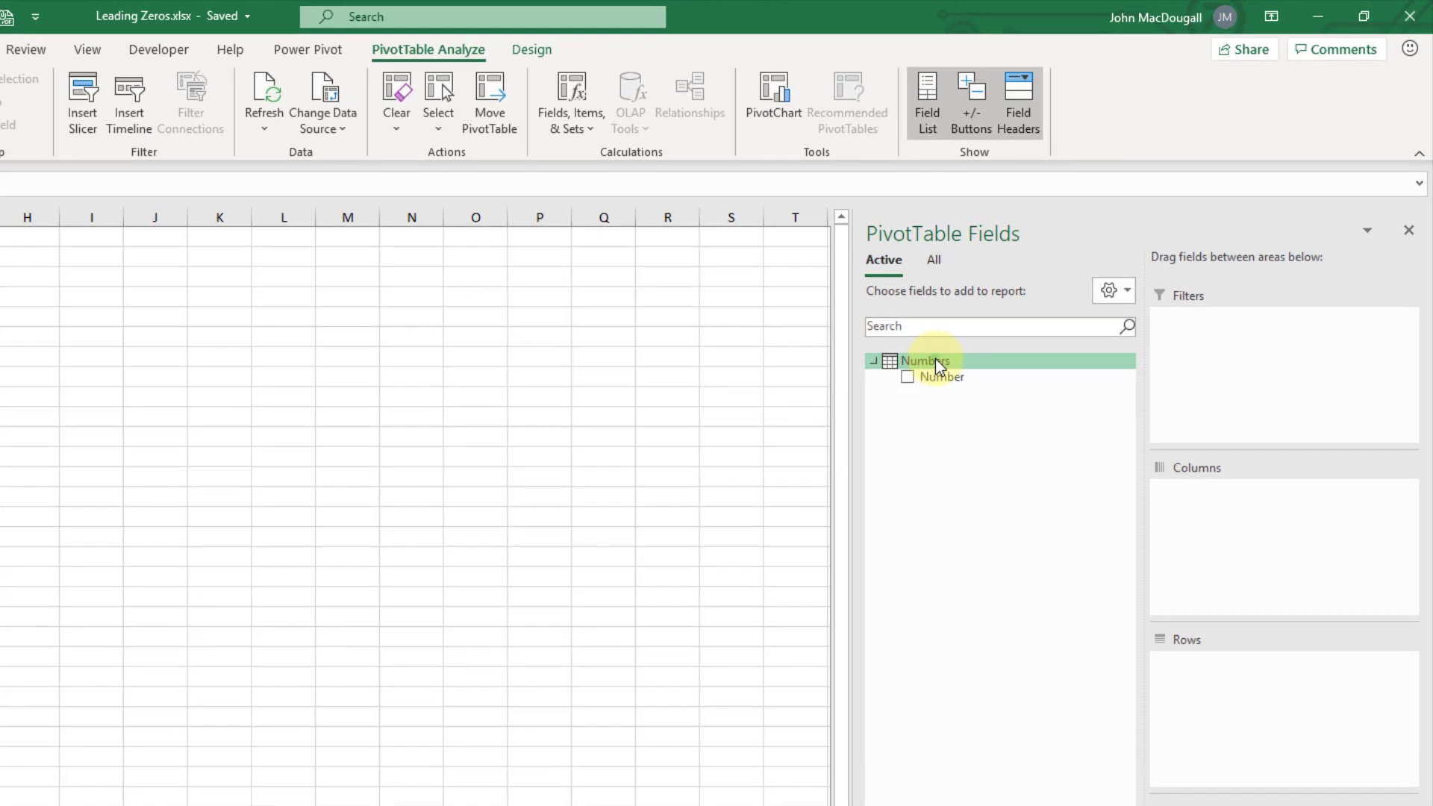
Add a new measure to the Numbers table in the PivotTable fields and name it Padded.
{"action": "right_click", "coordinate": [1060, 267]}
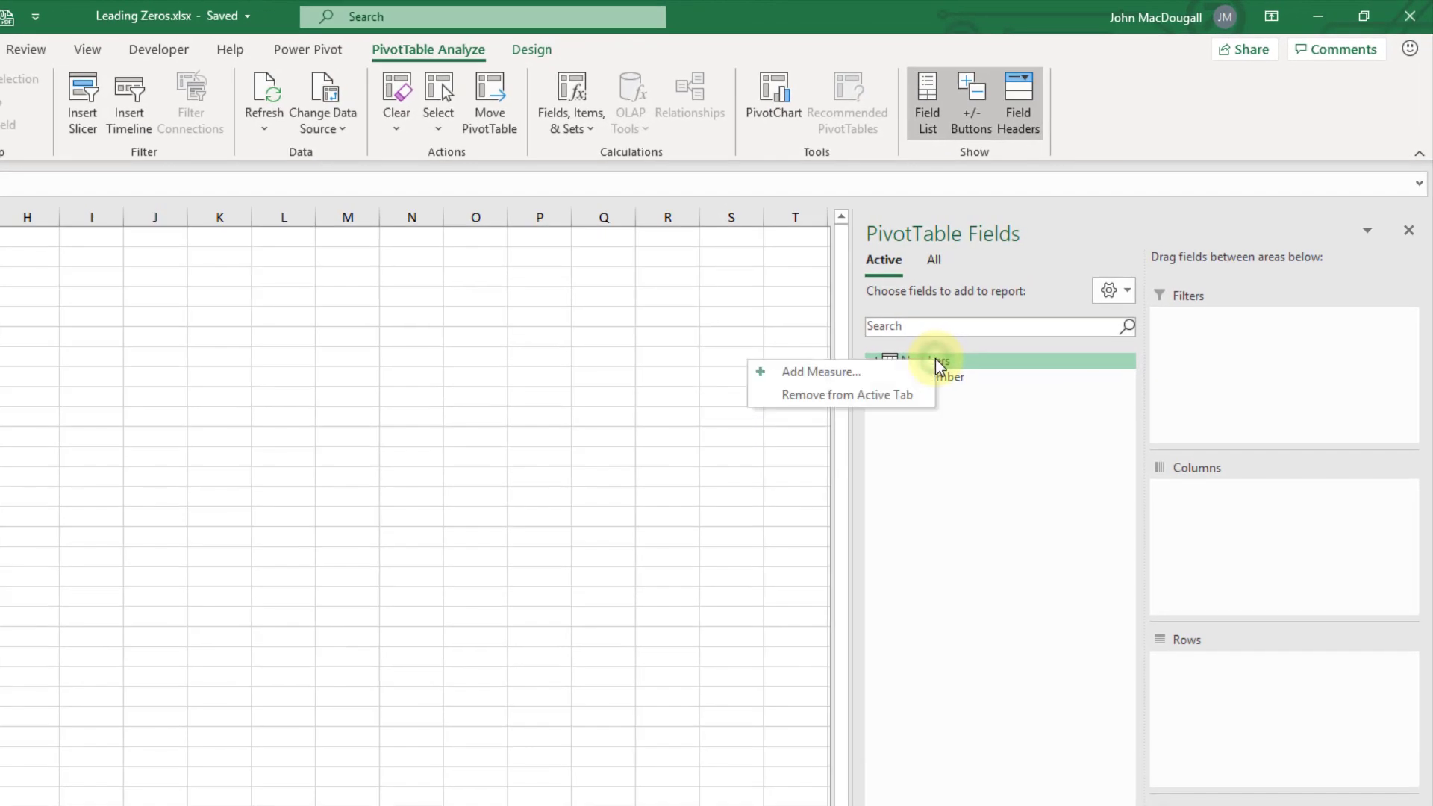
{"action": "left_click", "coordinate": [898, 373]}
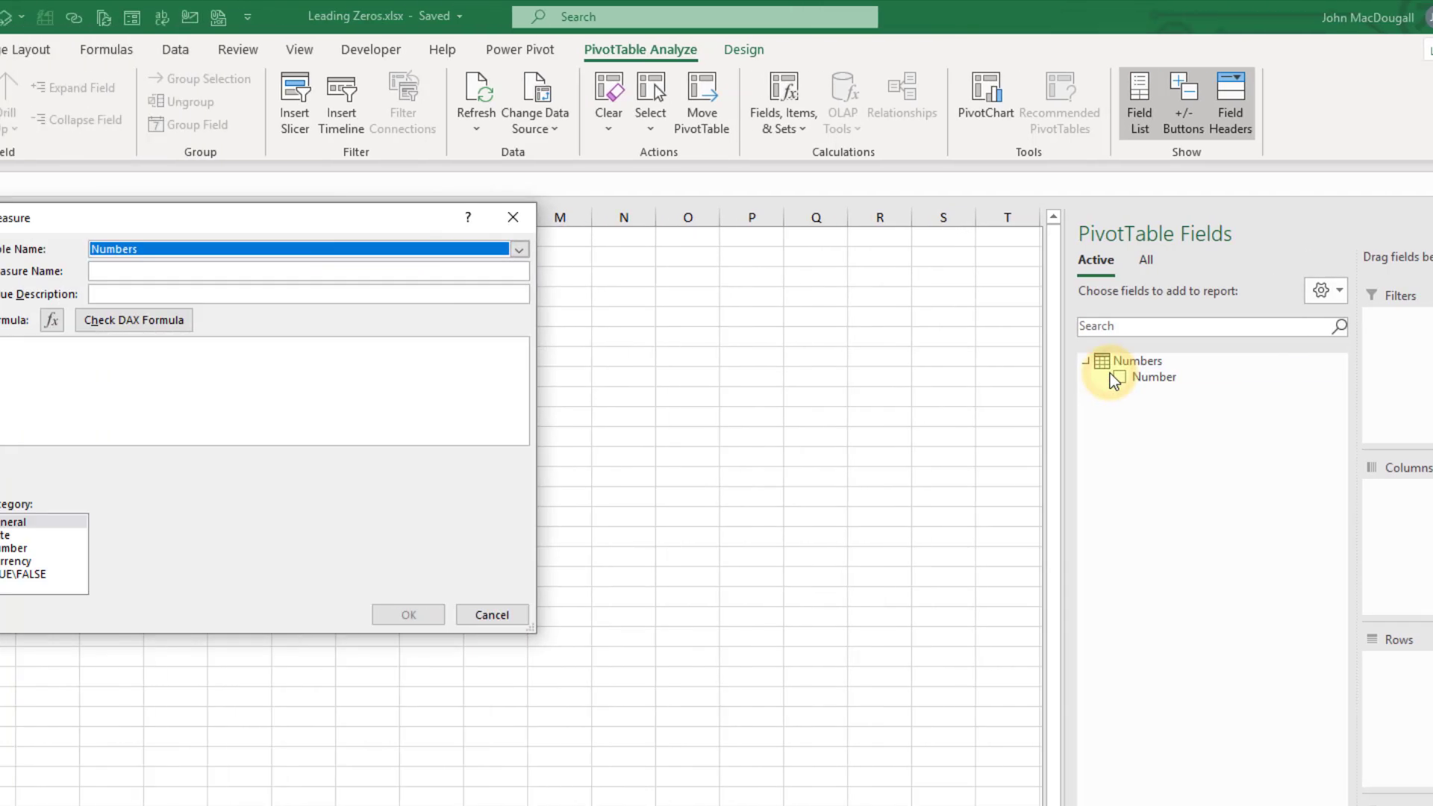
{"action": "left_click", "coordinate": [385, 272]}
{"action": "type", "text": "Padd"}
{"action": "key", "text": "BackSpace"}
{"action": "type", "text": "ded"}
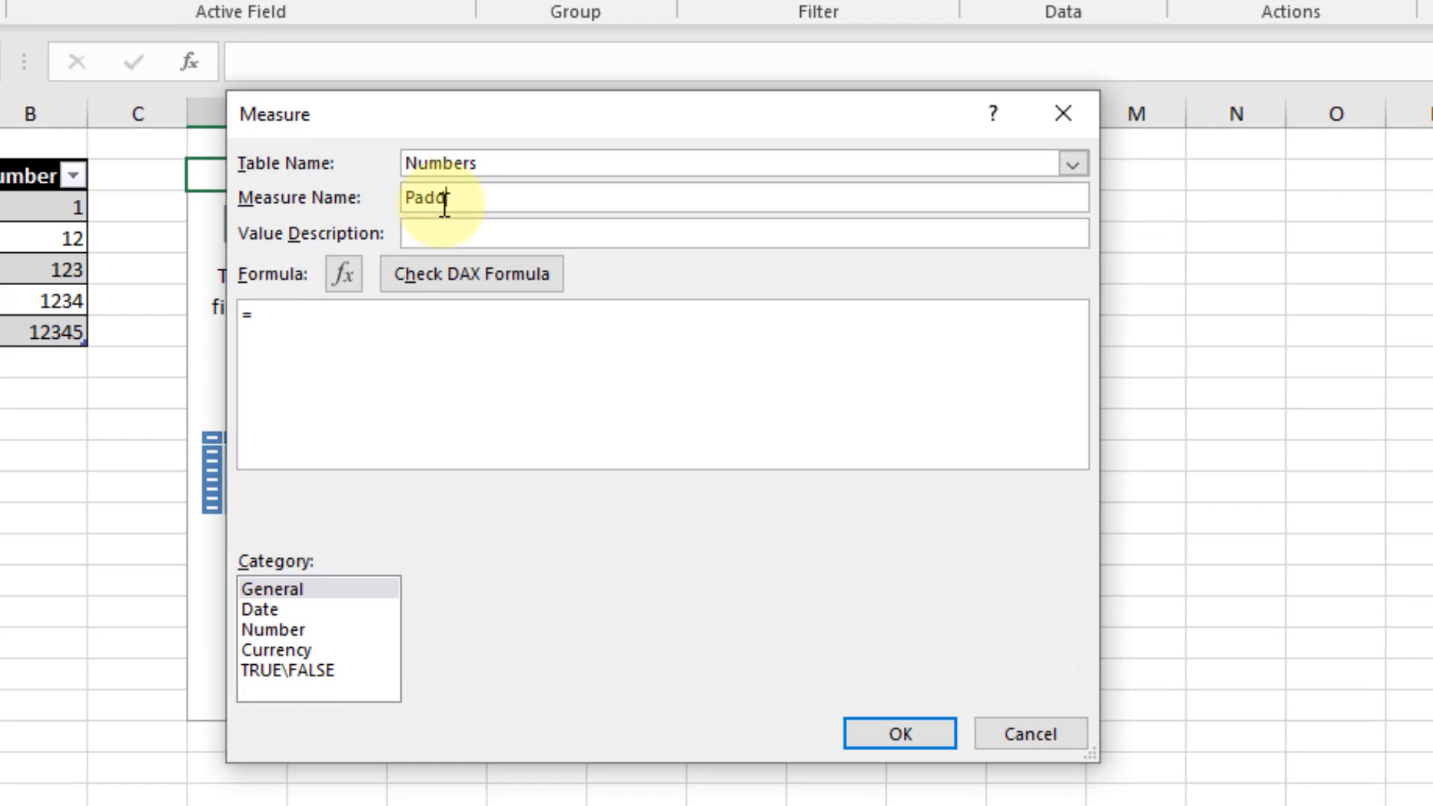
Start the measure formula with the FORMAT function and Numbers[Number] as its value argument.
{"action": "left_click", "coordinate": [294, 320]}
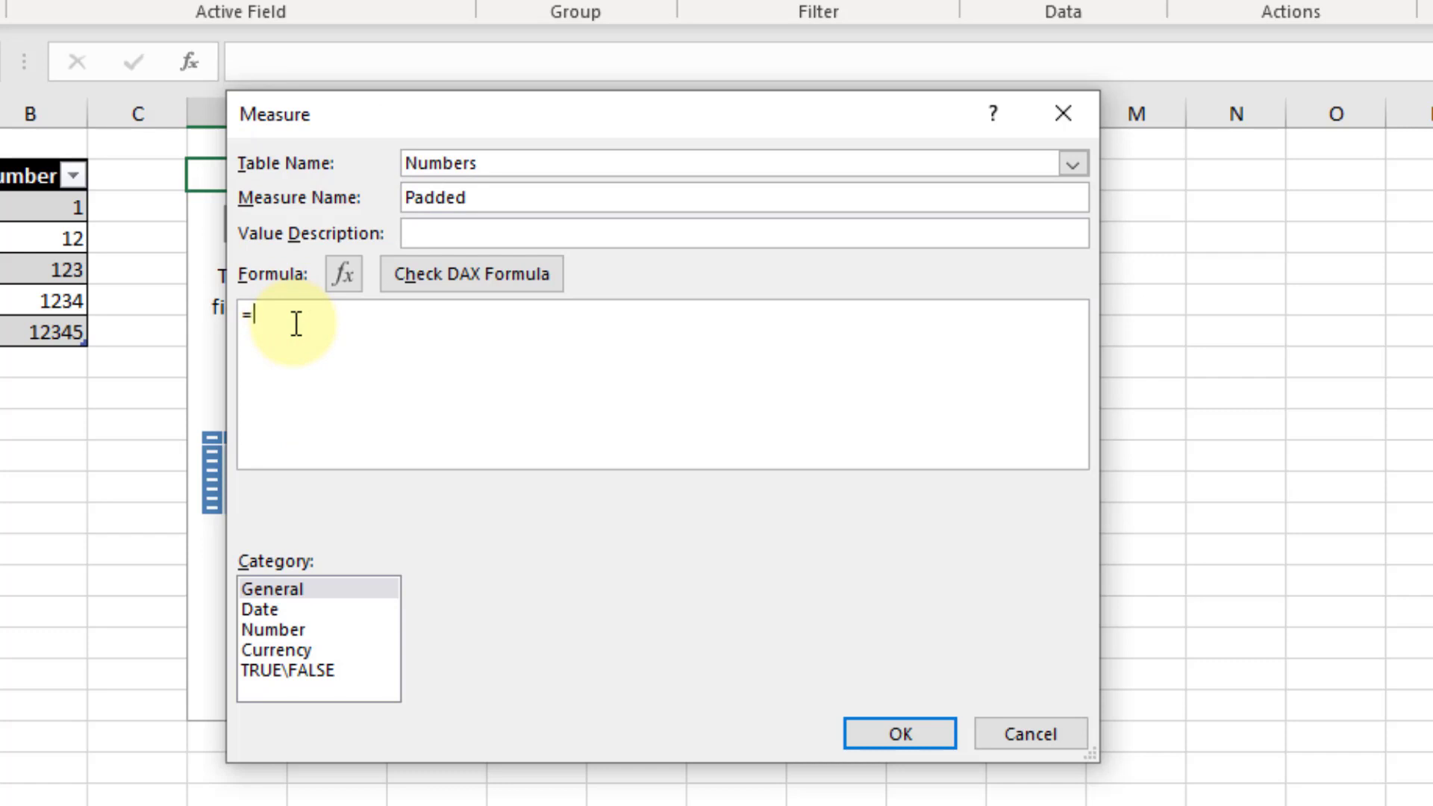
{"action": "type", "text": "for"}
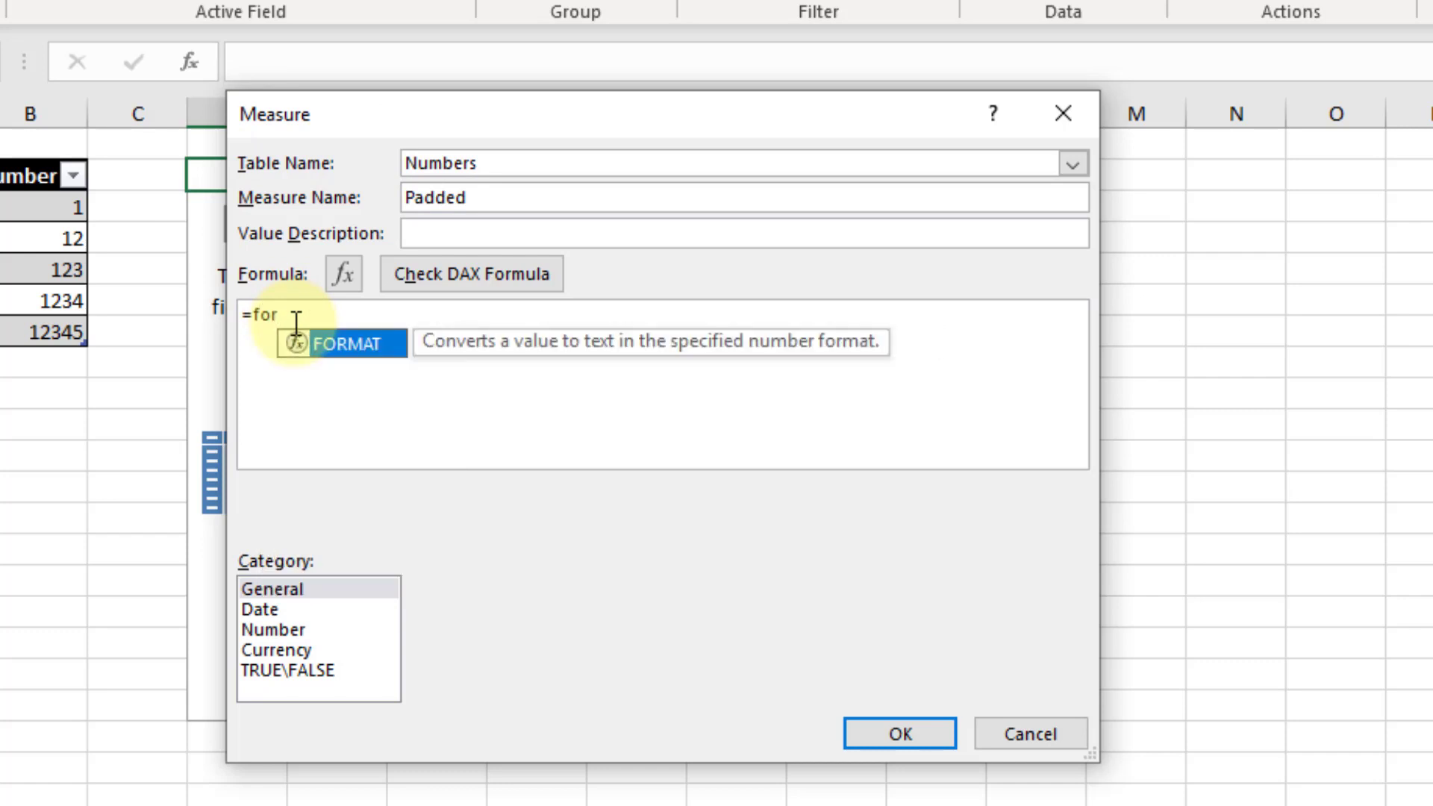
{"action": "key", "text": "Tab"}
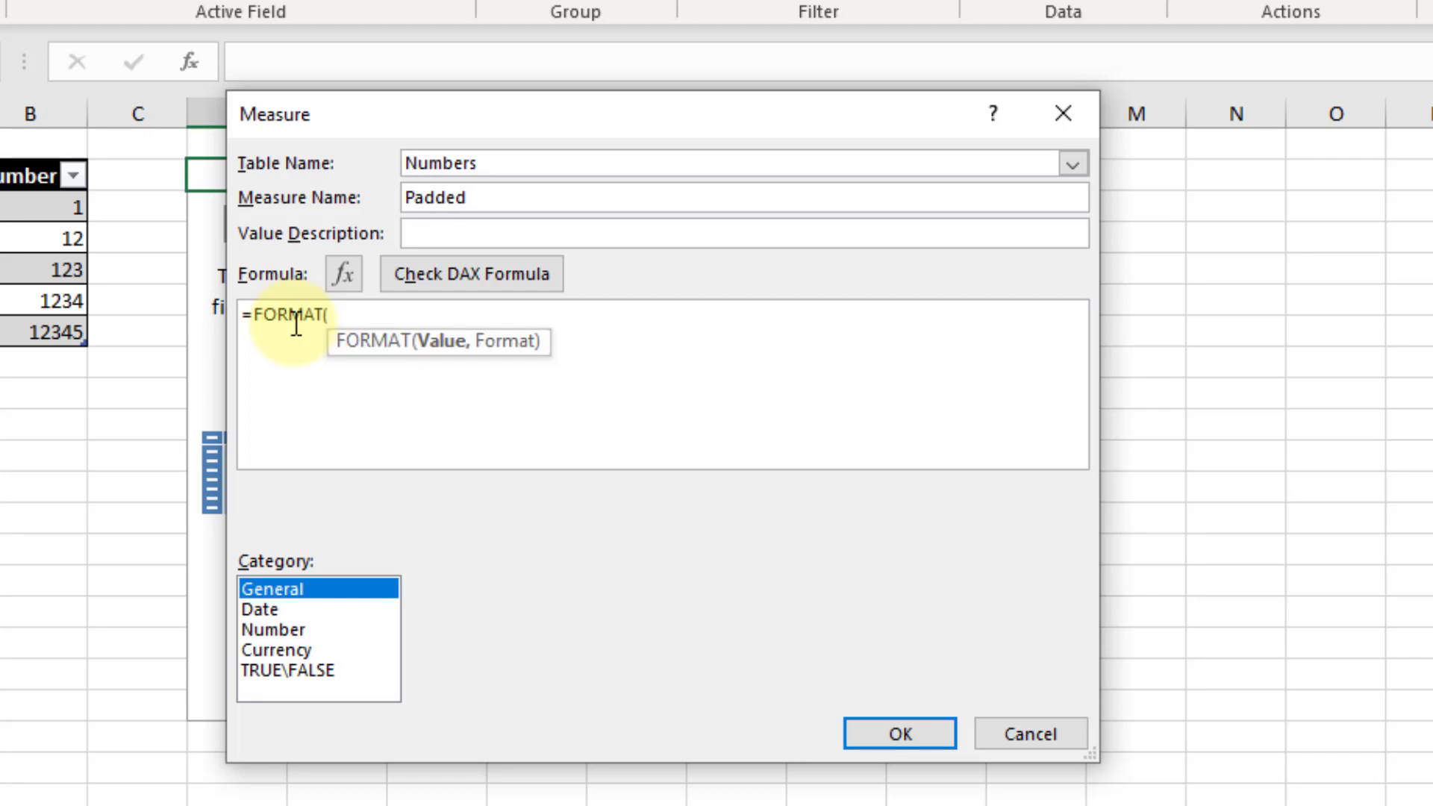
{"action": "left_click", "coordinate": [351, 314]}
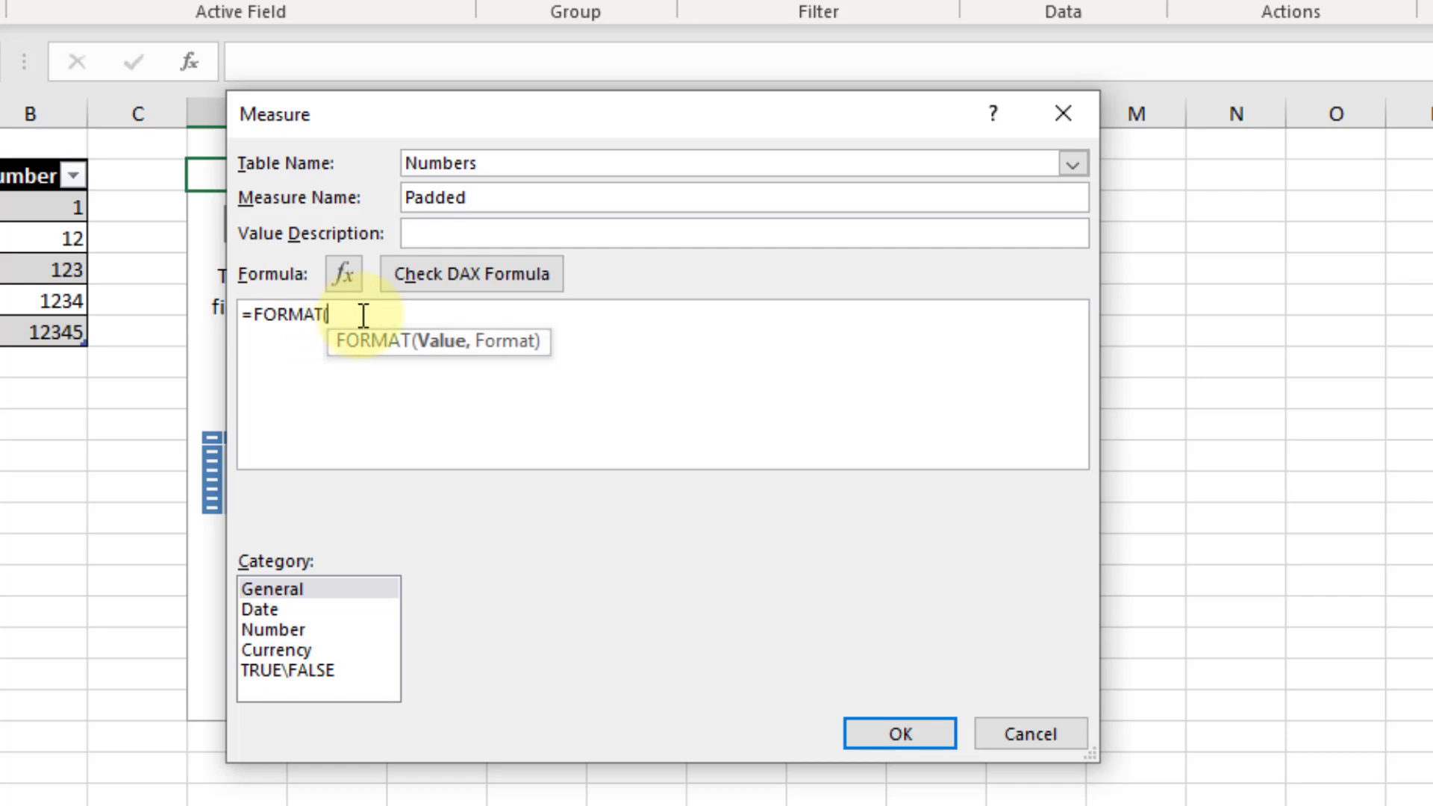
{"action": "type", "text": "num"}
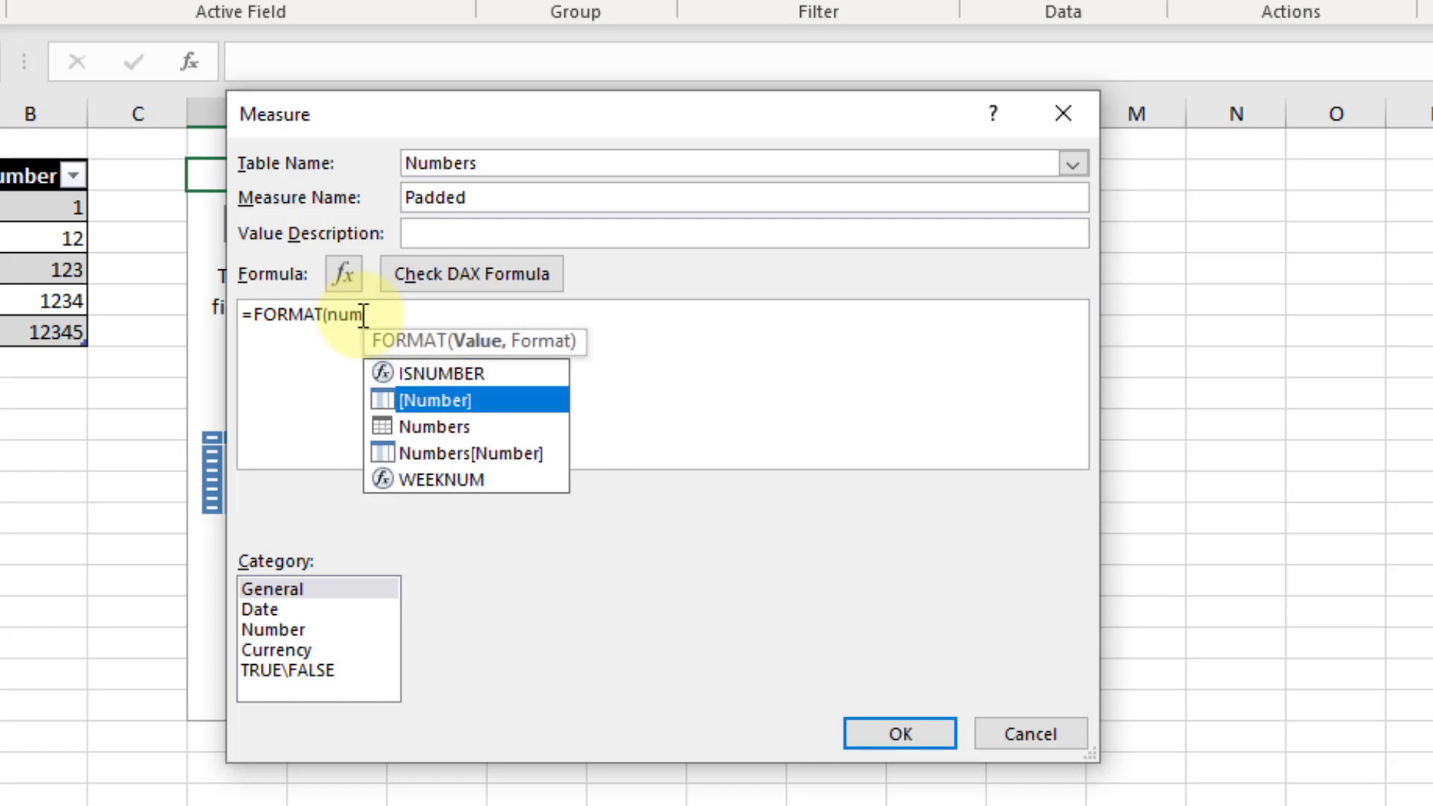
{"action": "key", "text": "Down"}
{"action": "key", "text": "Down"}
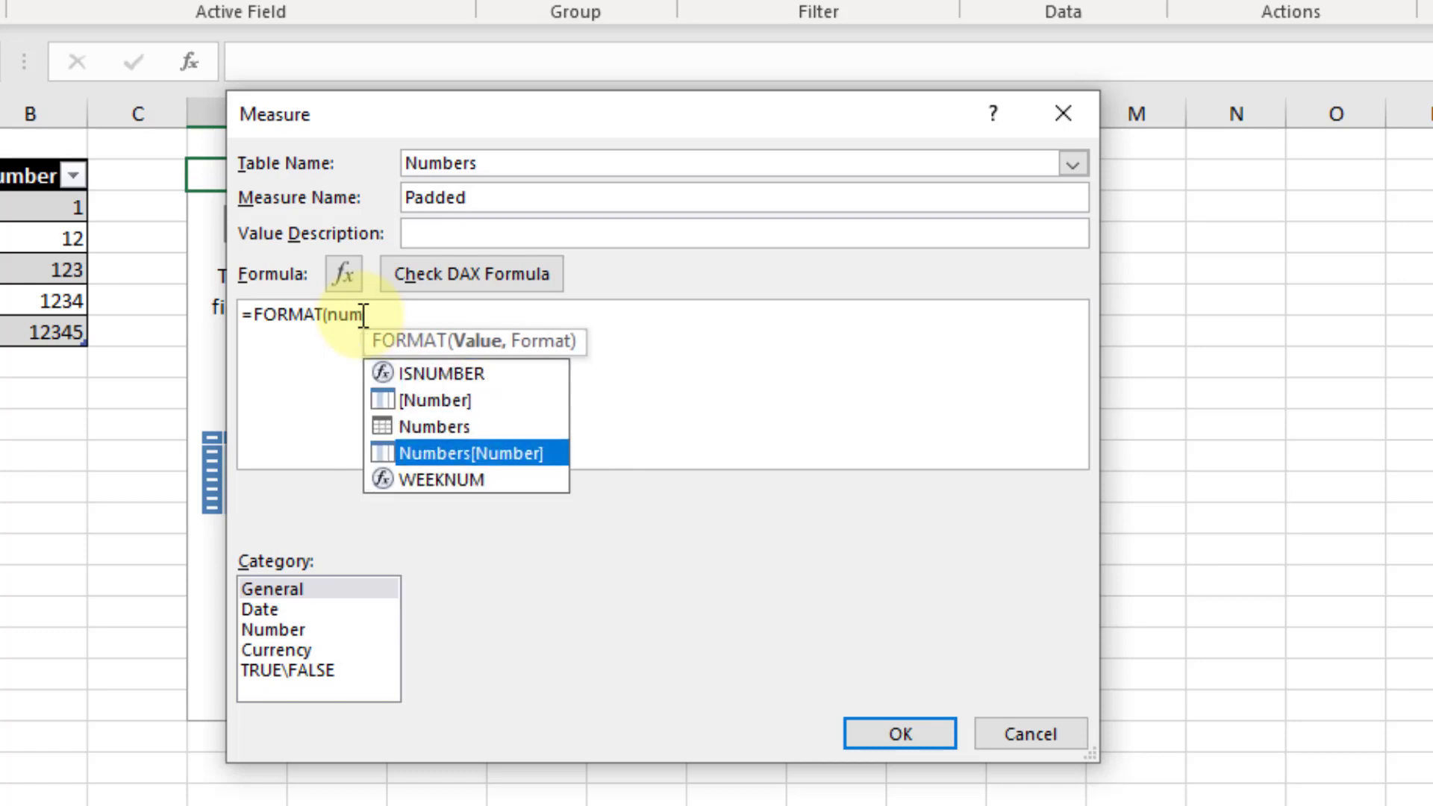
{"action": "key", "text": "Tab"}
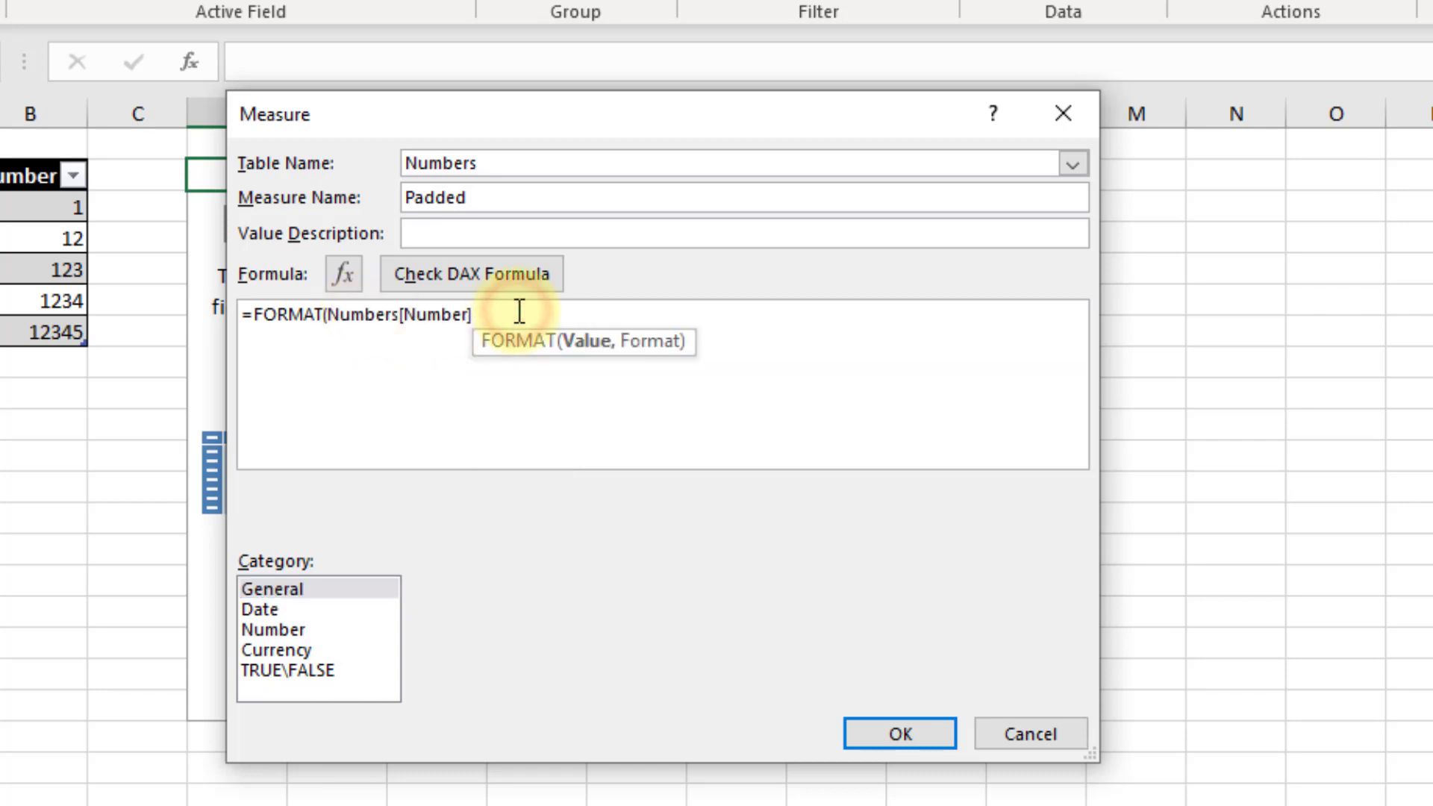
Complete the FORMAT formula with the format string "000000", keep the General category and check the DAX formula.
{"action": "type", "text": ",\""}
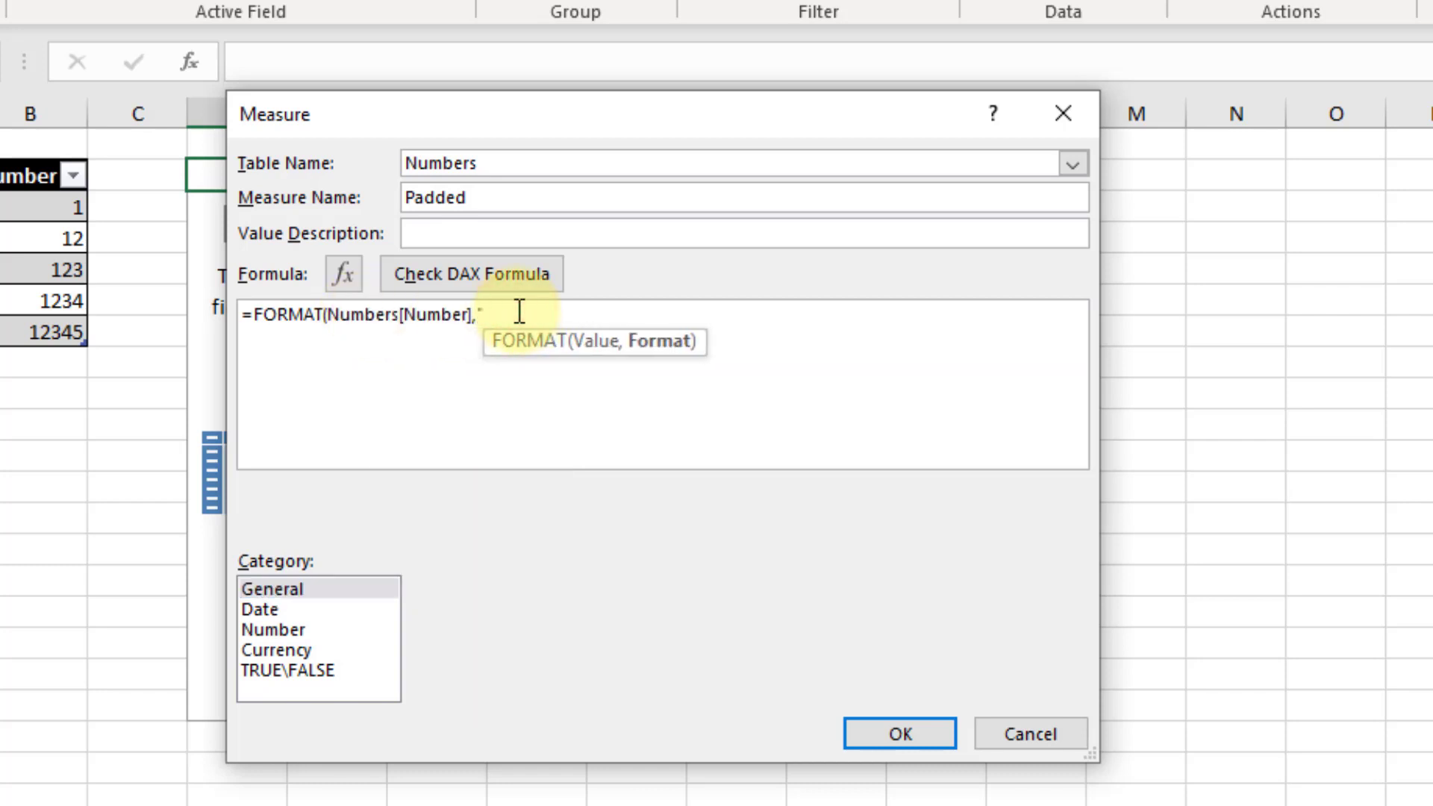
{"action": "type", "text": "000000\")"}
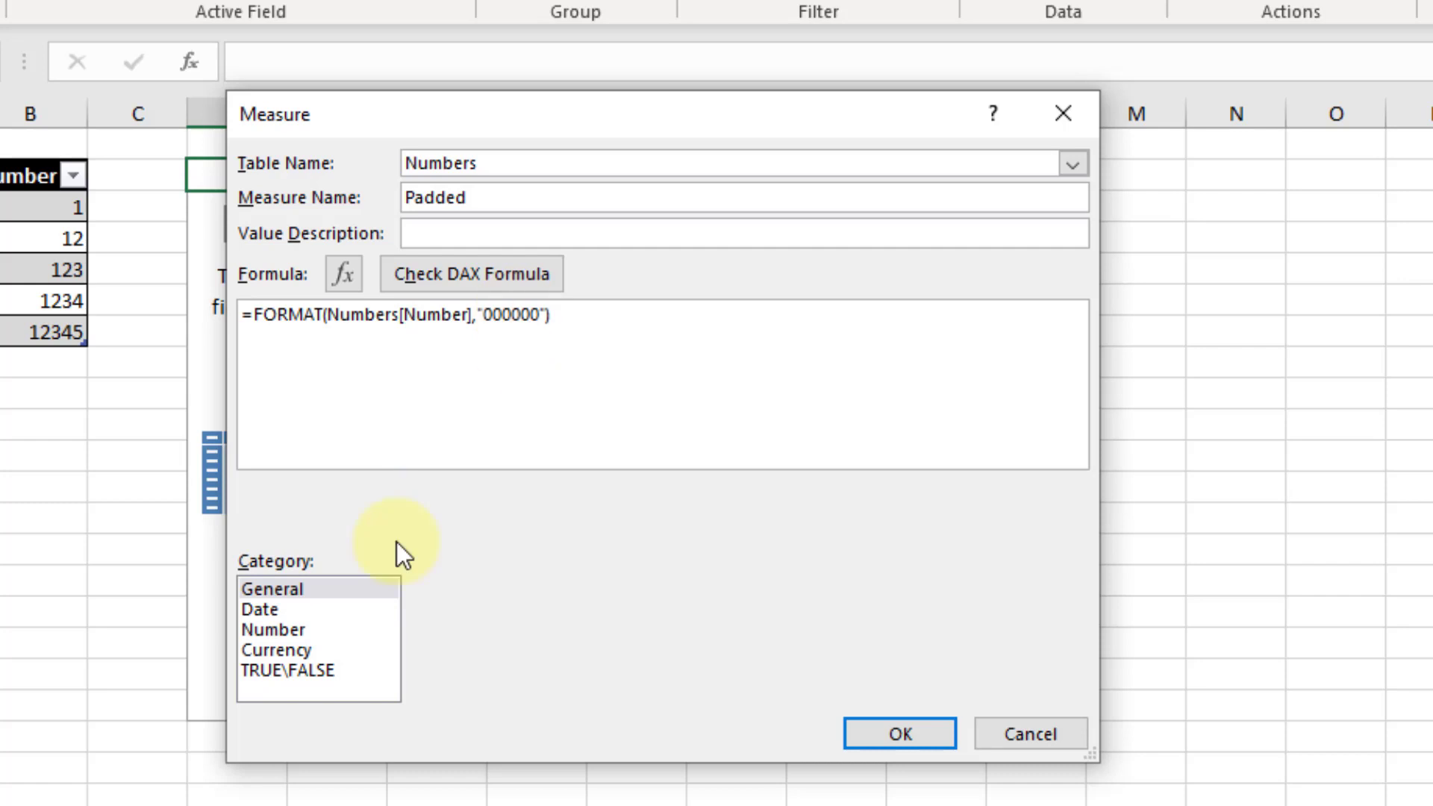
{"action": "left_click", "coordinate": [348, 593]}
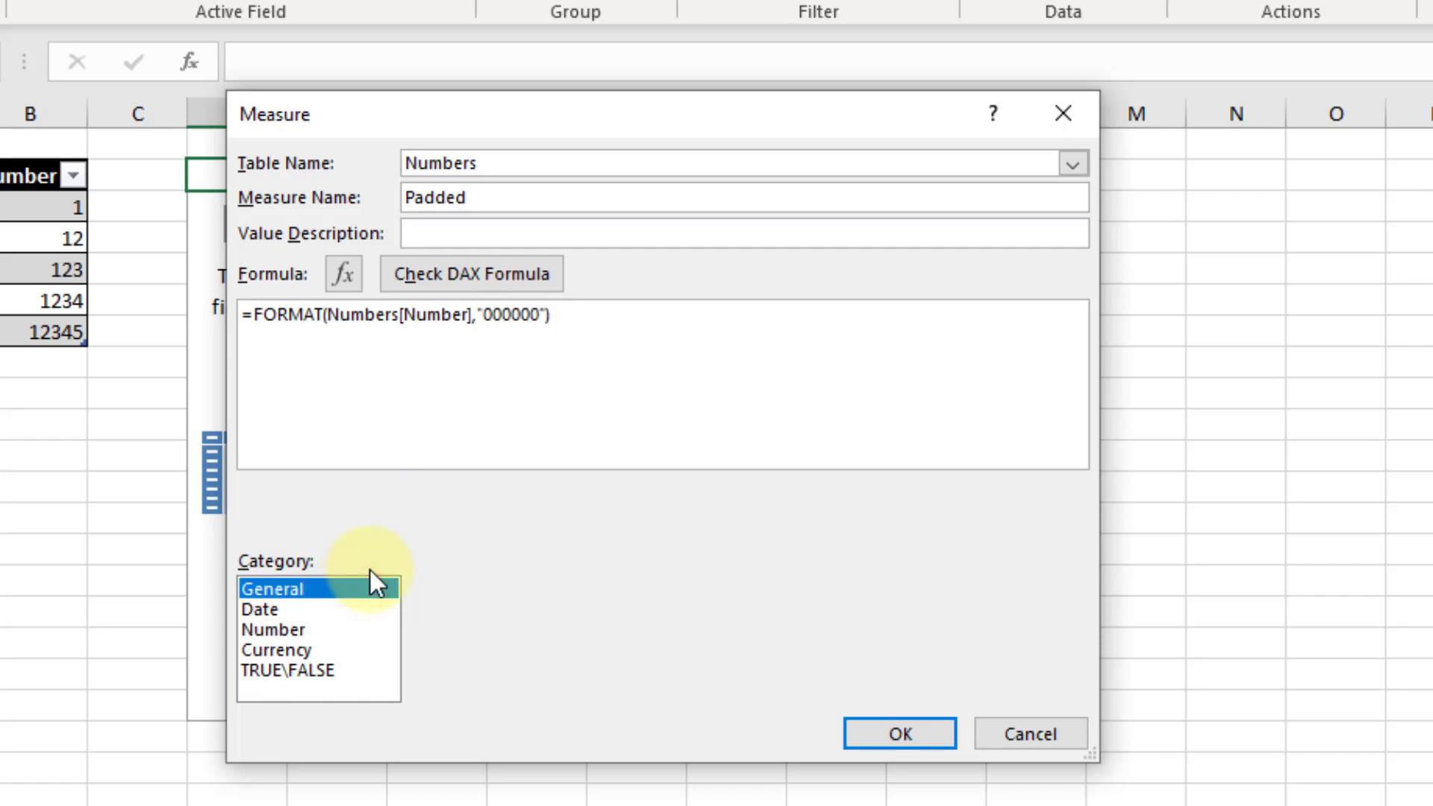
{"action": "left_click", "coordinate": [491, 272]}
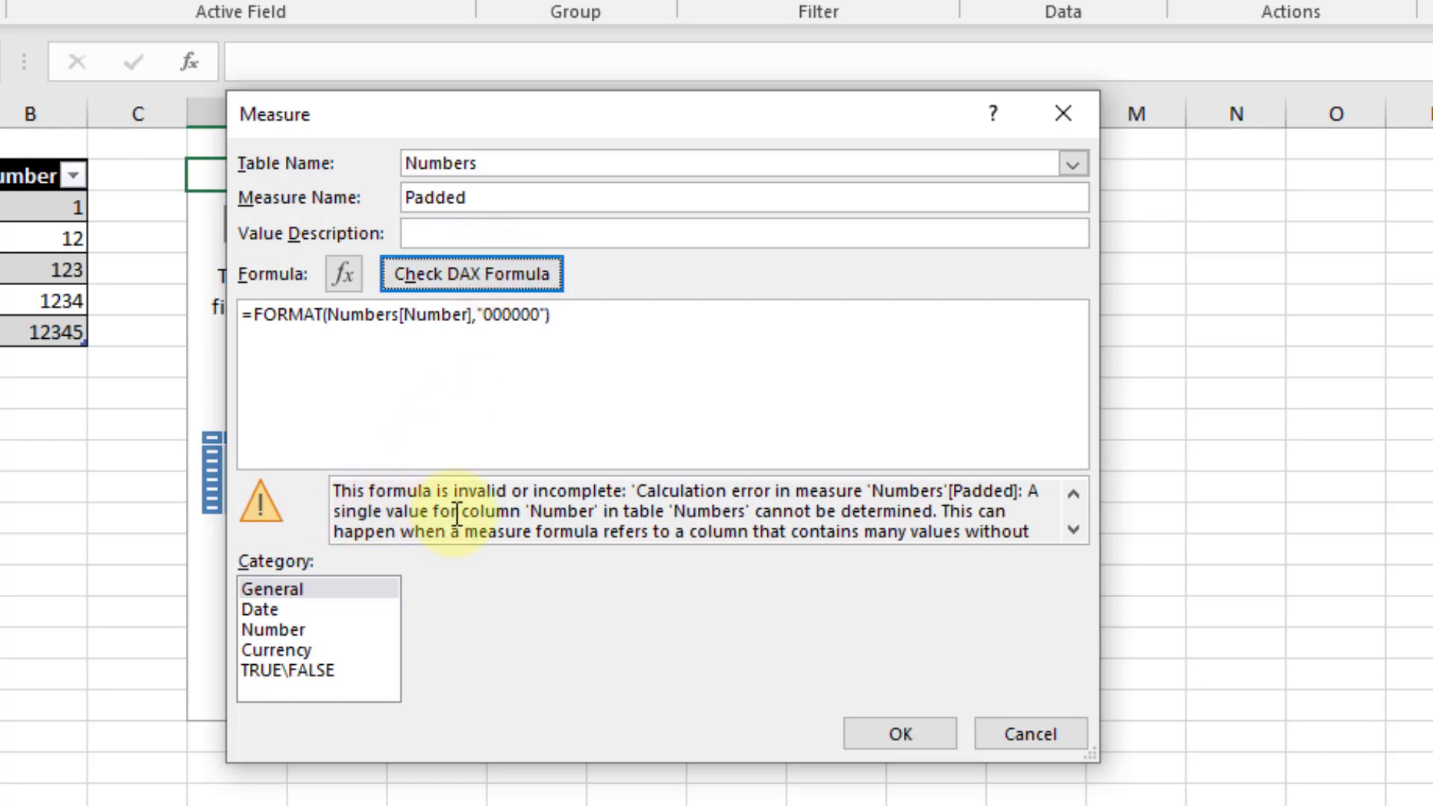
Insert the CONCATENATEX function in front of FORMAT in the Padded measure formula.
{"action": "left_click_drag", "start_coordinate": [569, 314], "coordinate": [254, 314]}
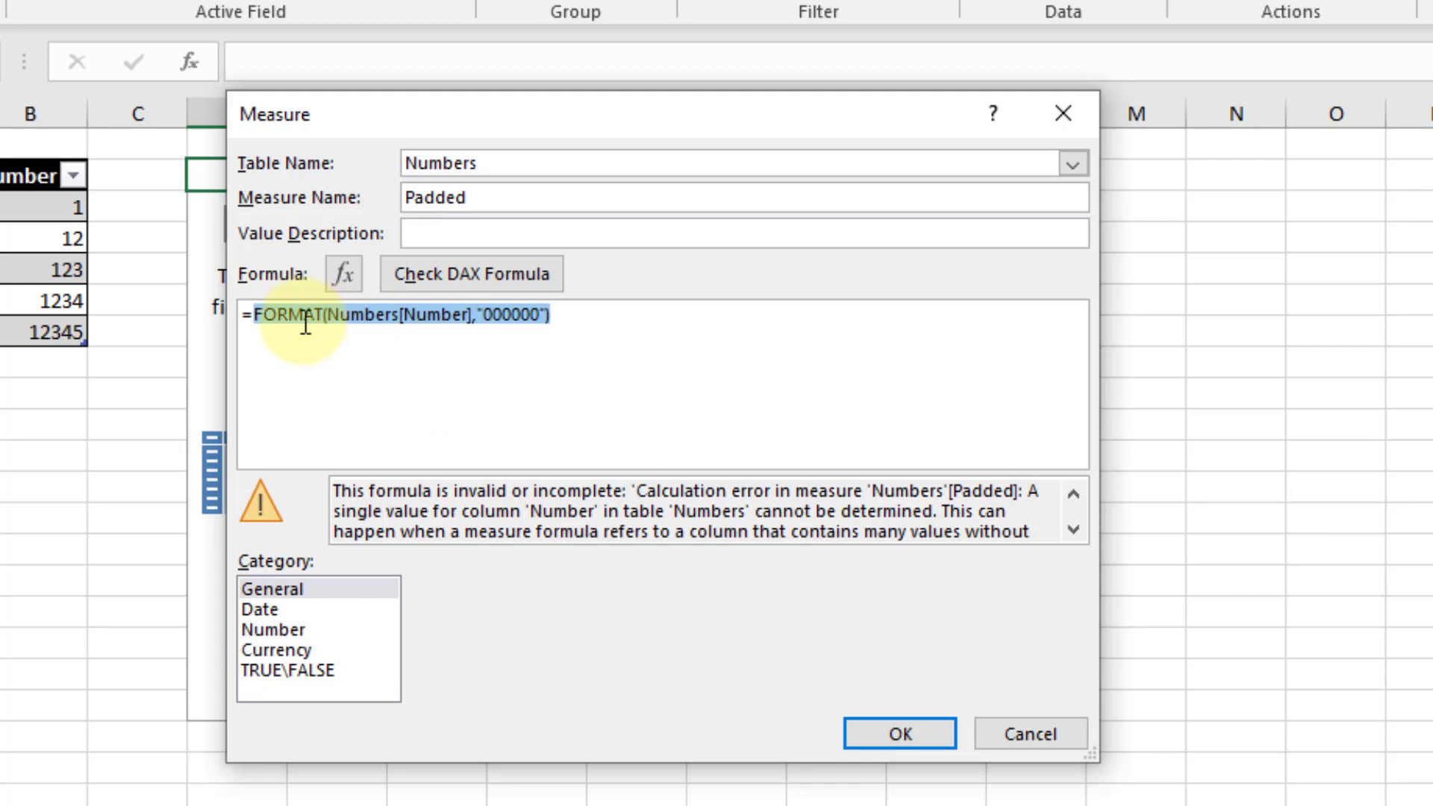
{"action": "left_click", "coordinate": [255, 314]}
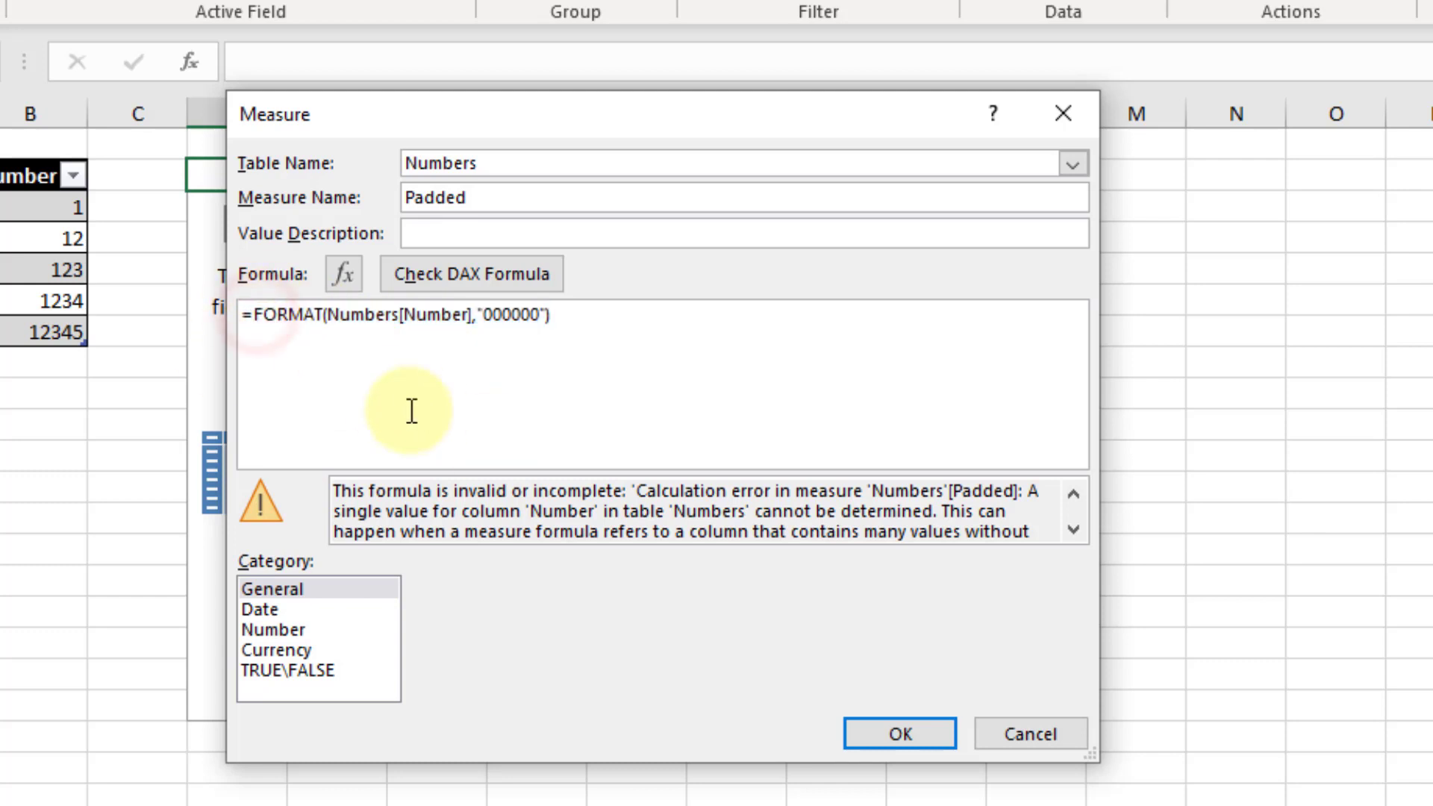
{"action": "type", "text": "con"}
{"action": "key", "text": "Down"}
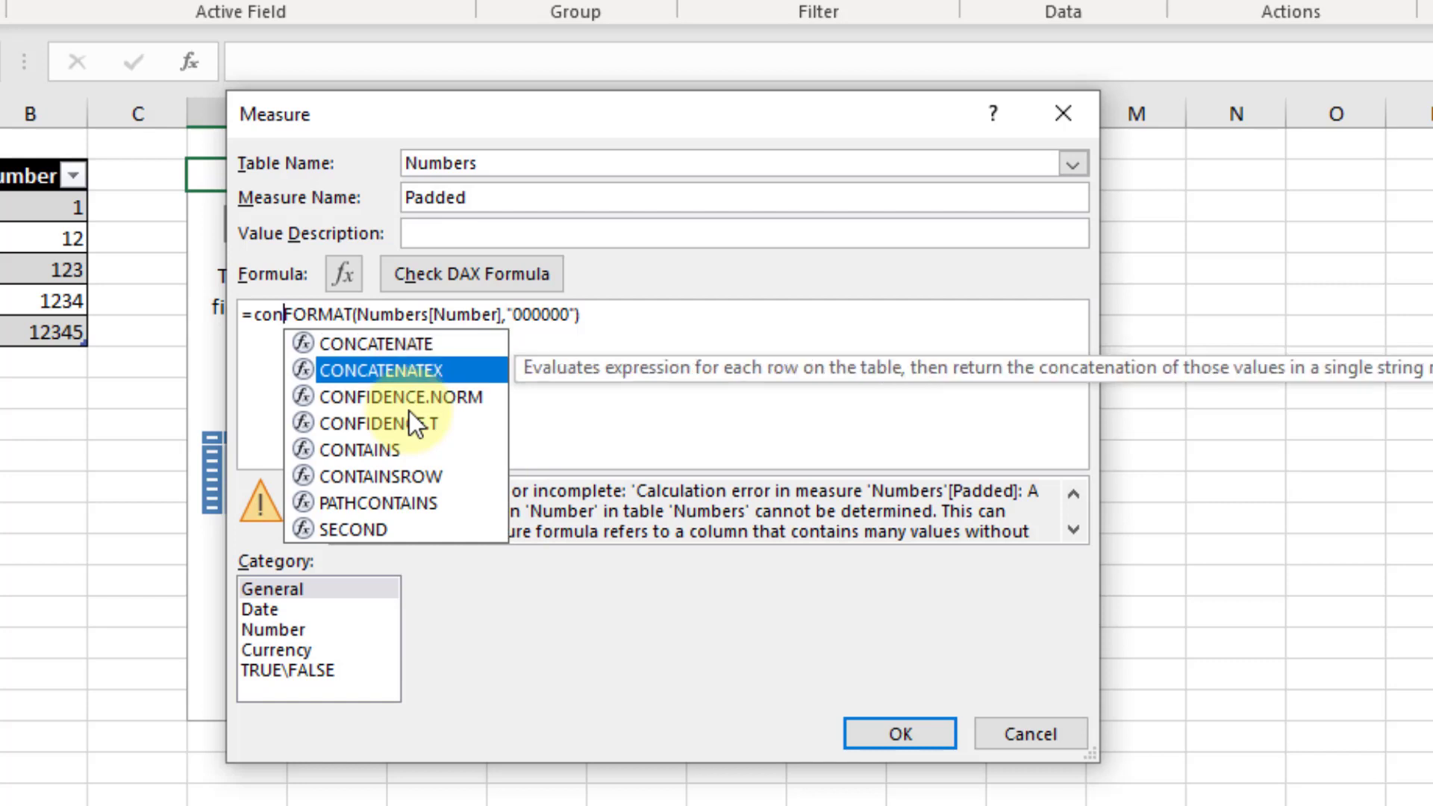
{"action": "key", "text": "Tab"}
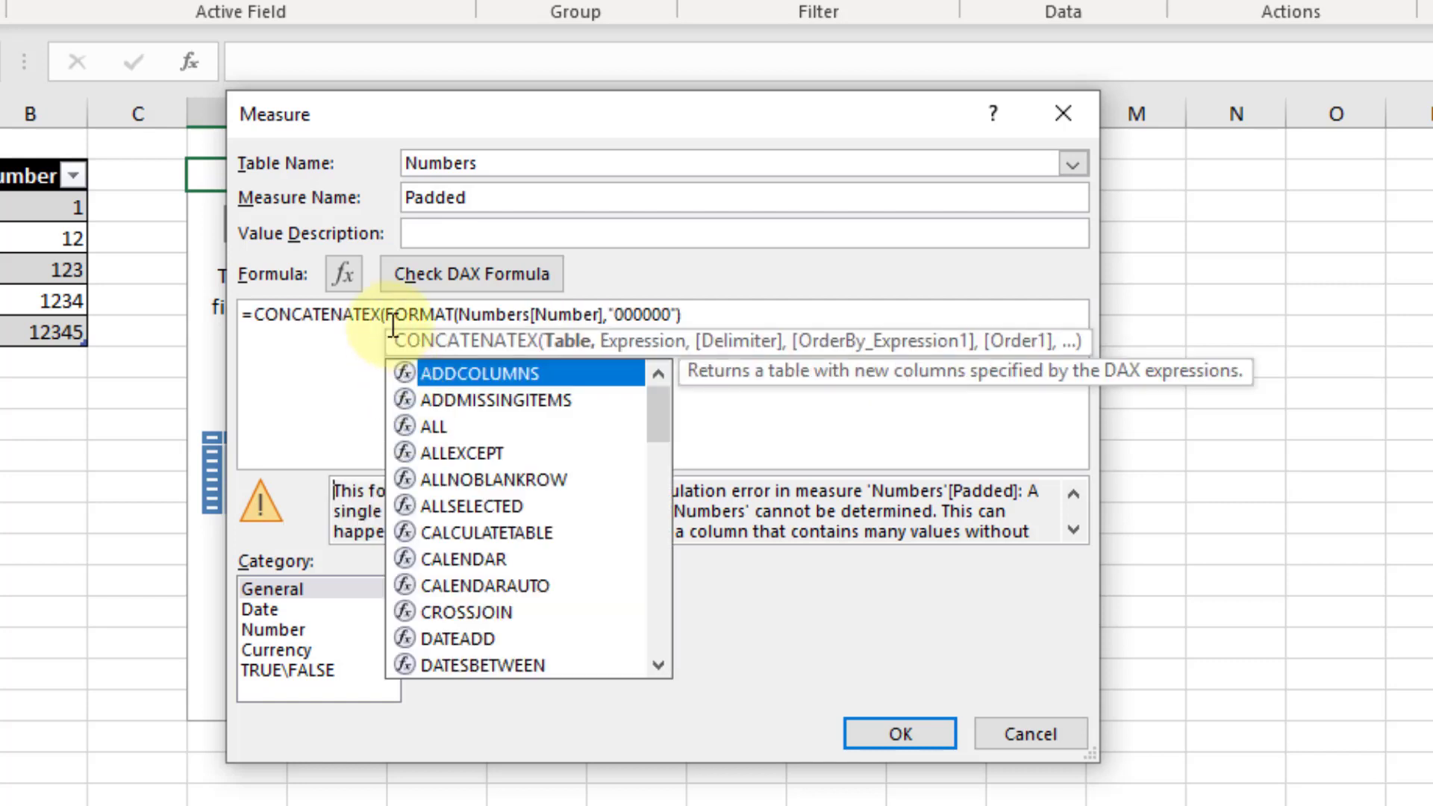
{"action": "left_click", "coordinate": [390, 316]}
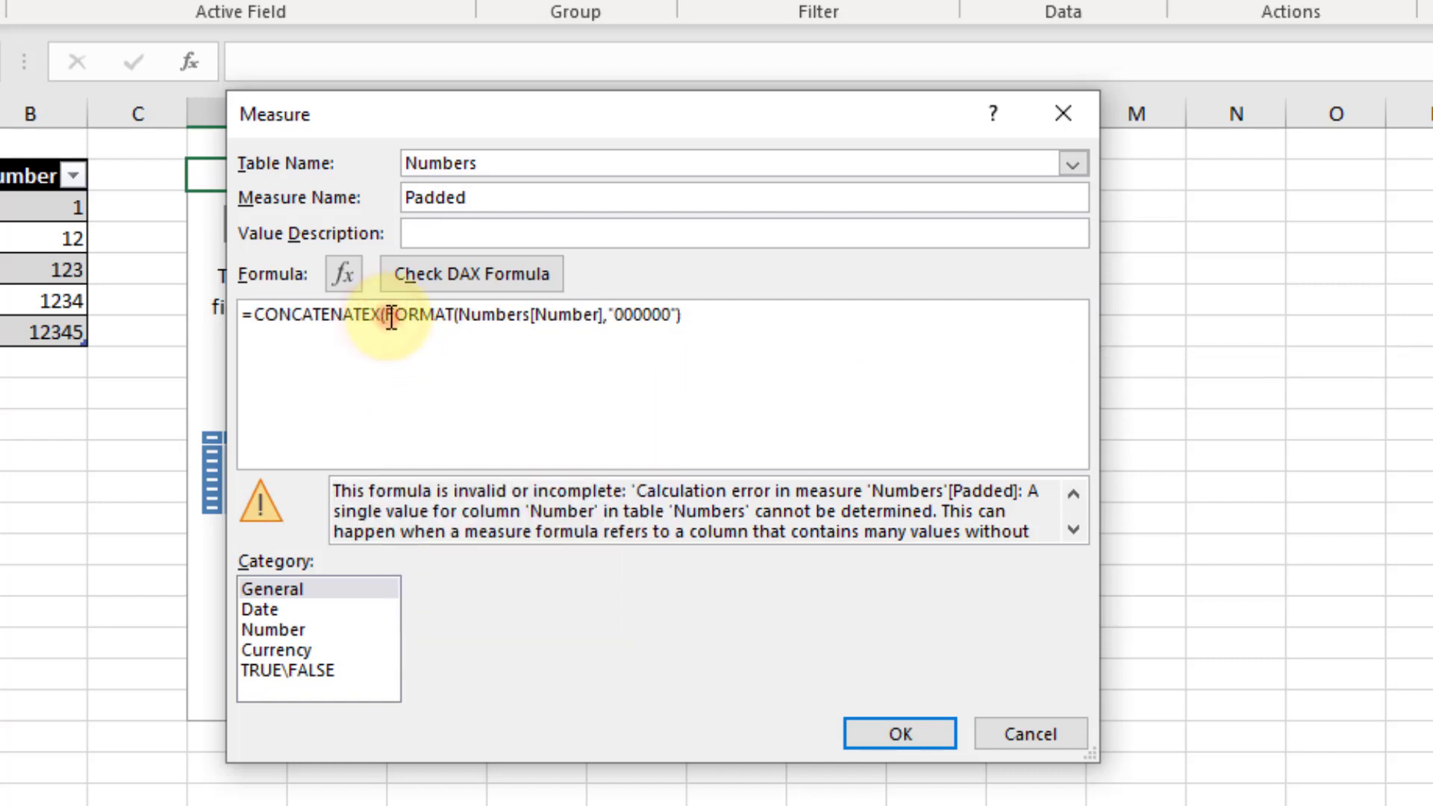
{"action": "left_click", "coordinate": [390, 316]}
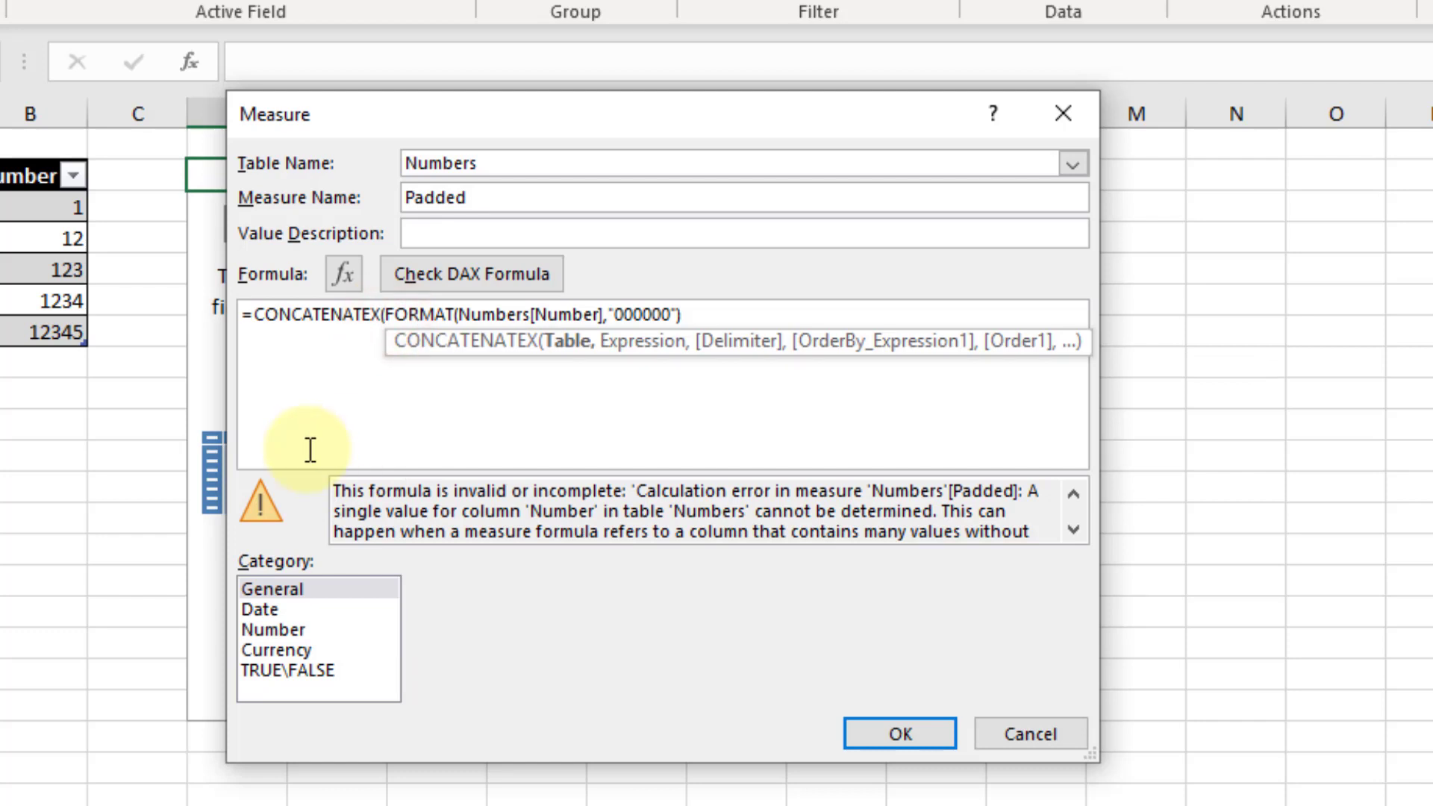
Give CONCATENATEX the Numbers table as its first argument, close the formula after FORMAT and check the DAX formula.
{"action": "type", "text": "nu"}
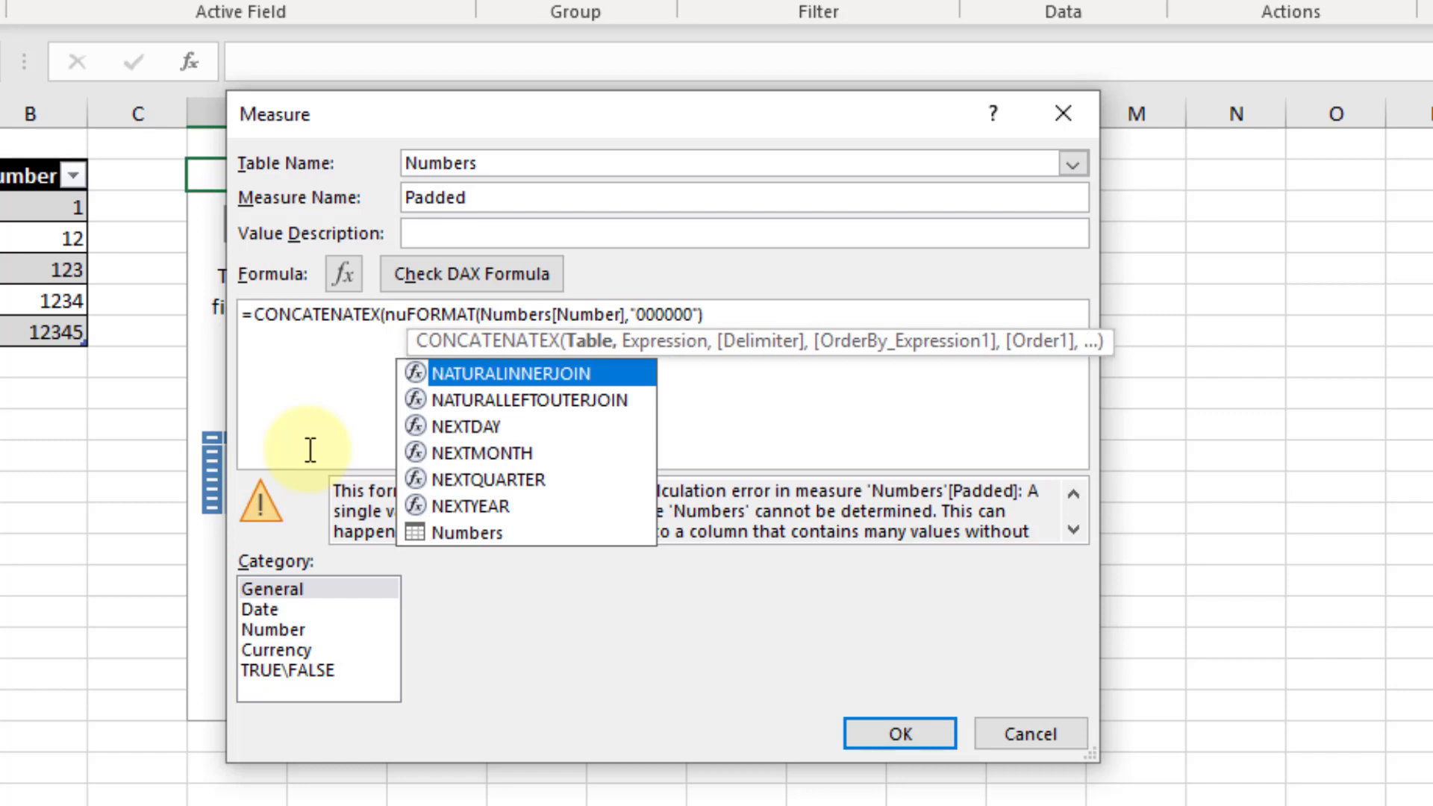
{"action": "key", "text": "Tab"}
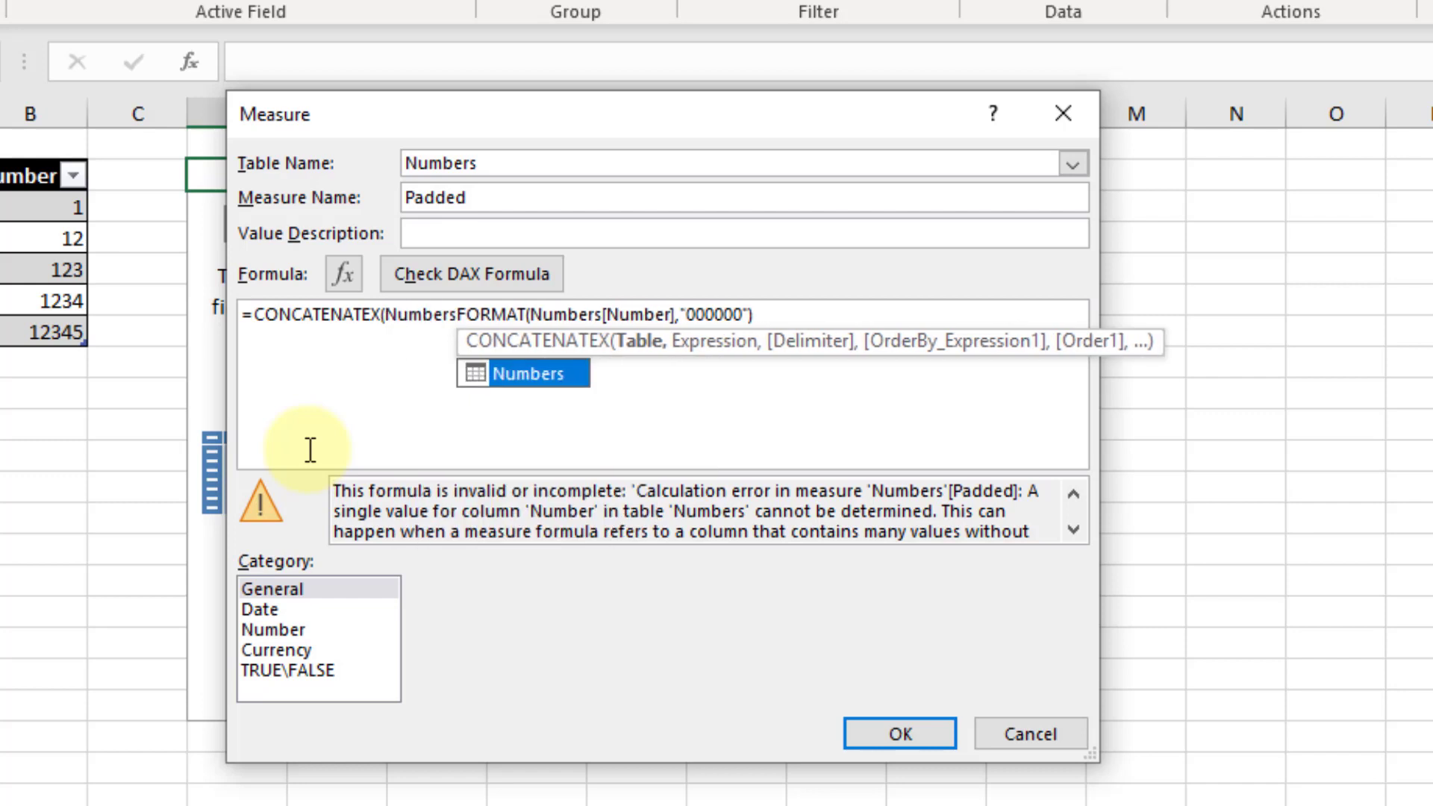
{"action": "left_click", "coordinate": [457, 316]}
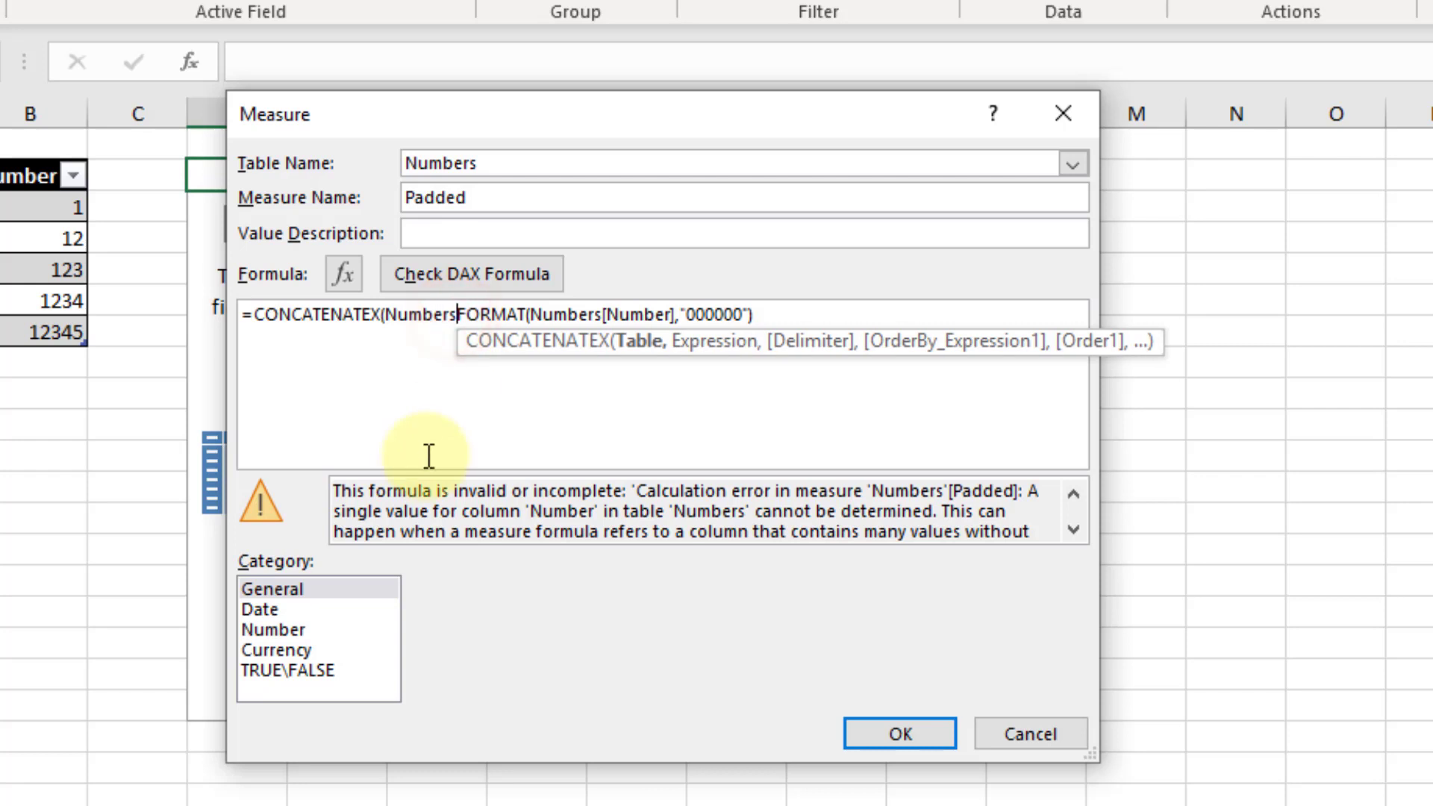
{"action": "type", "text": ","}
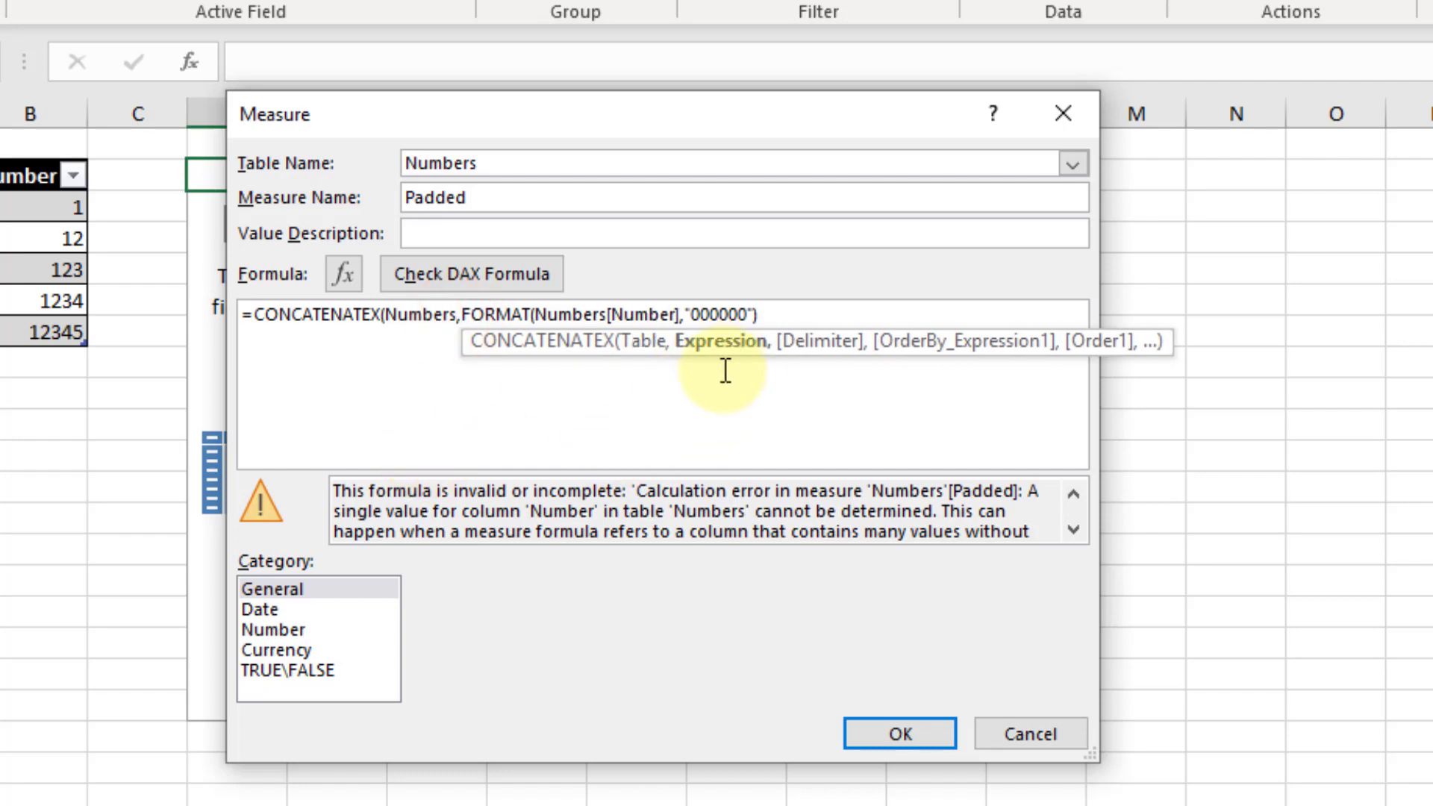
{"action": "left_click", "coordinate": [776, 317]}
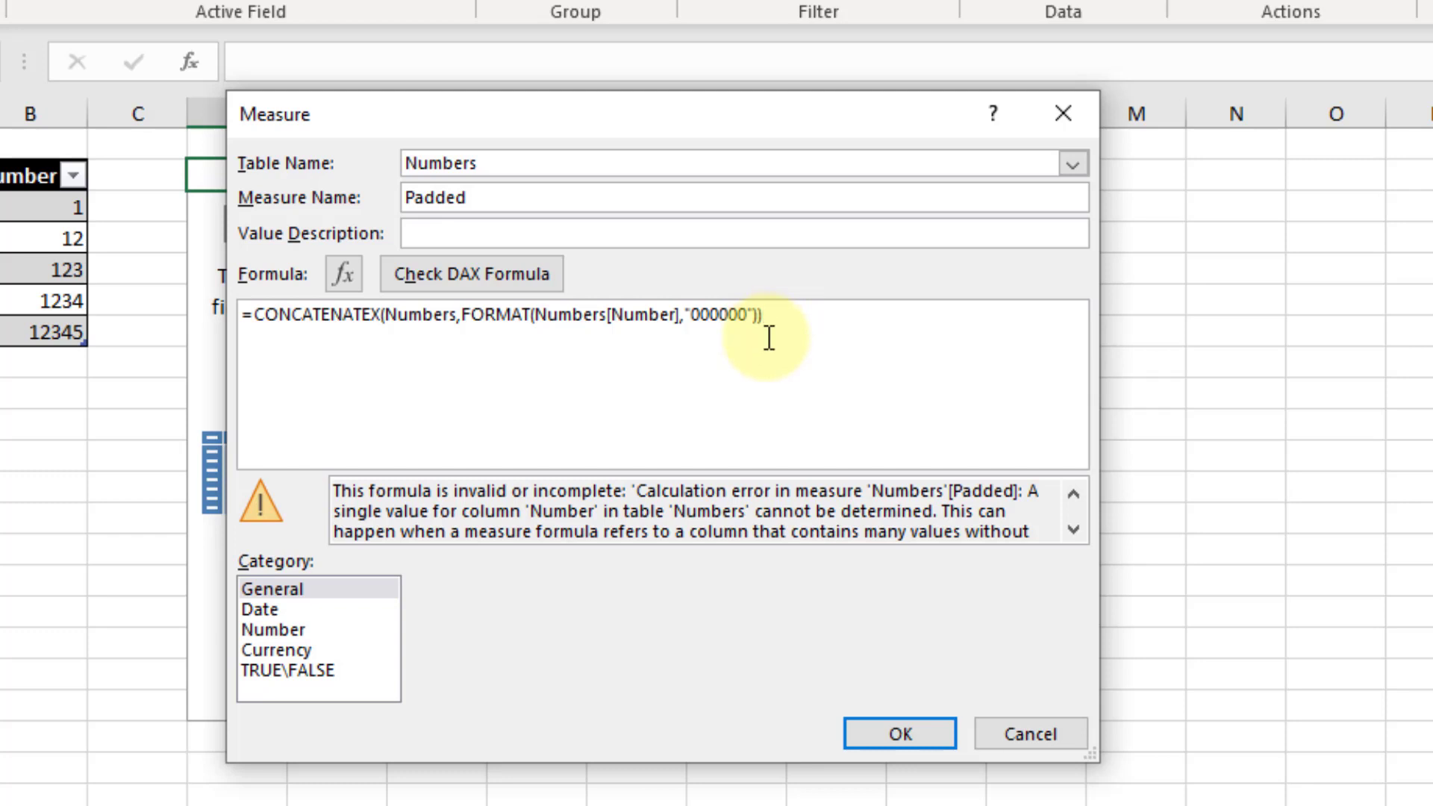
{"action": "left_click", "coordinate": [476, 275]}
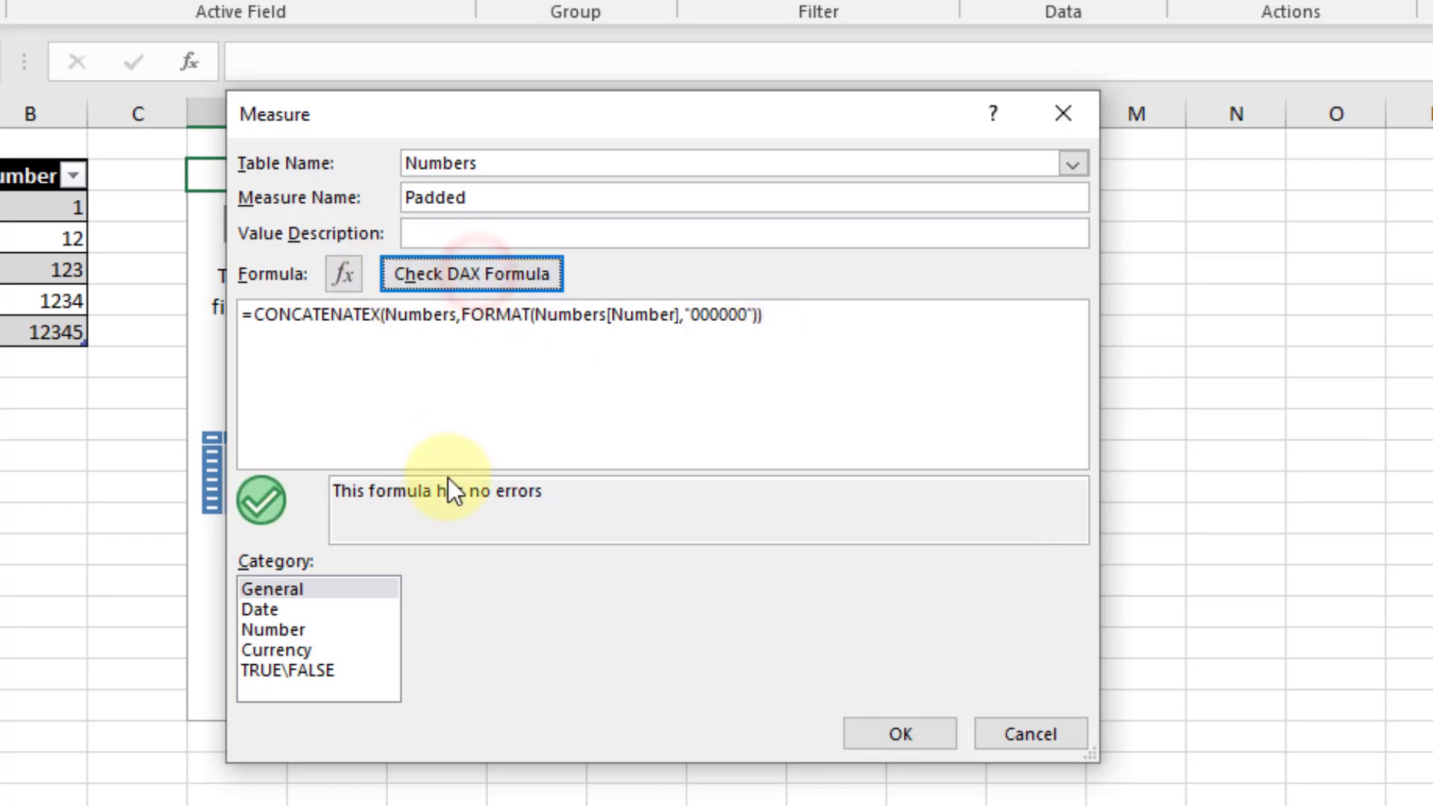
Save the measure with the General category and add Padded to the PivotTable's Values area.
{"action": "left_click", "coordinate": [342, 594]}
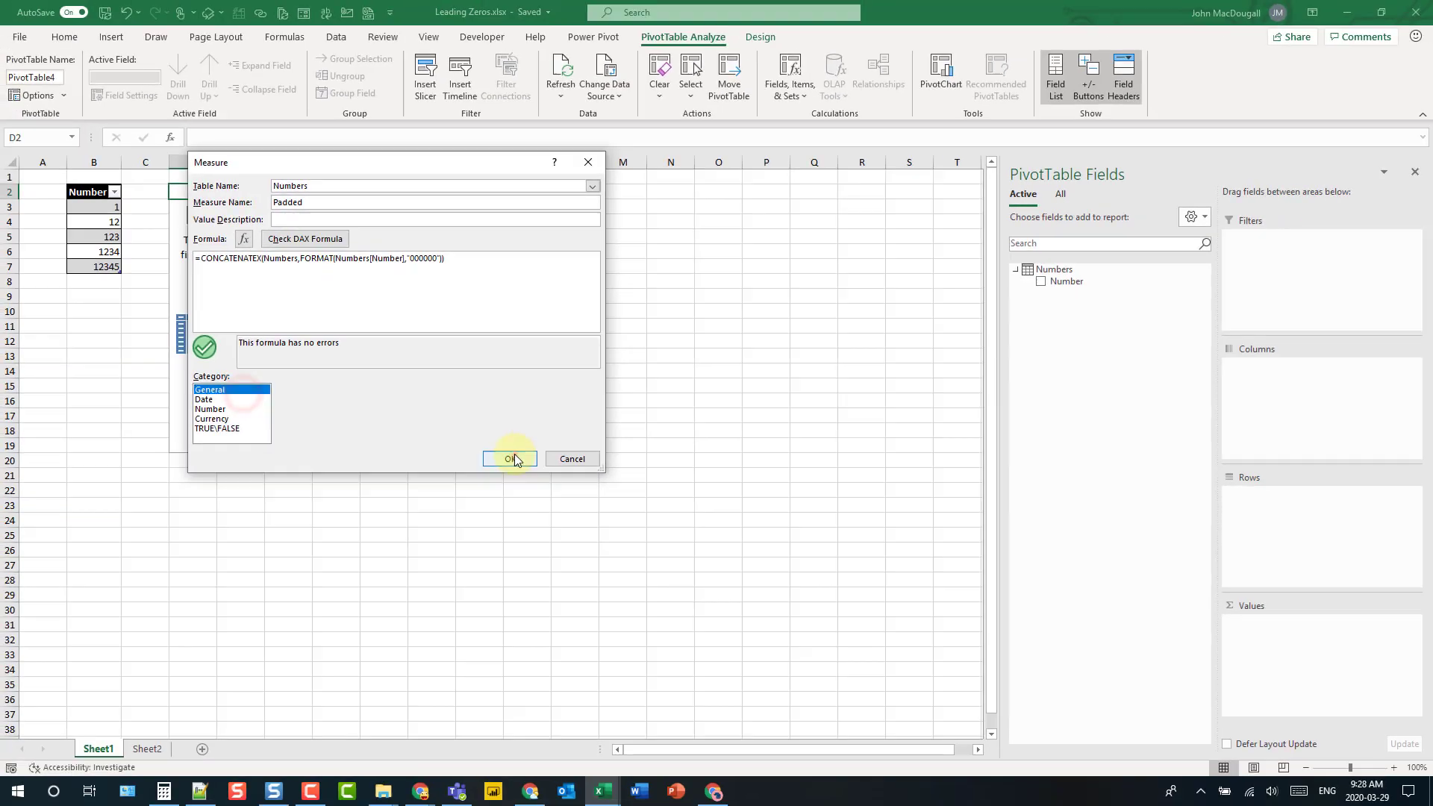
{"action": "left_click", "coordinate": [511, 459]}
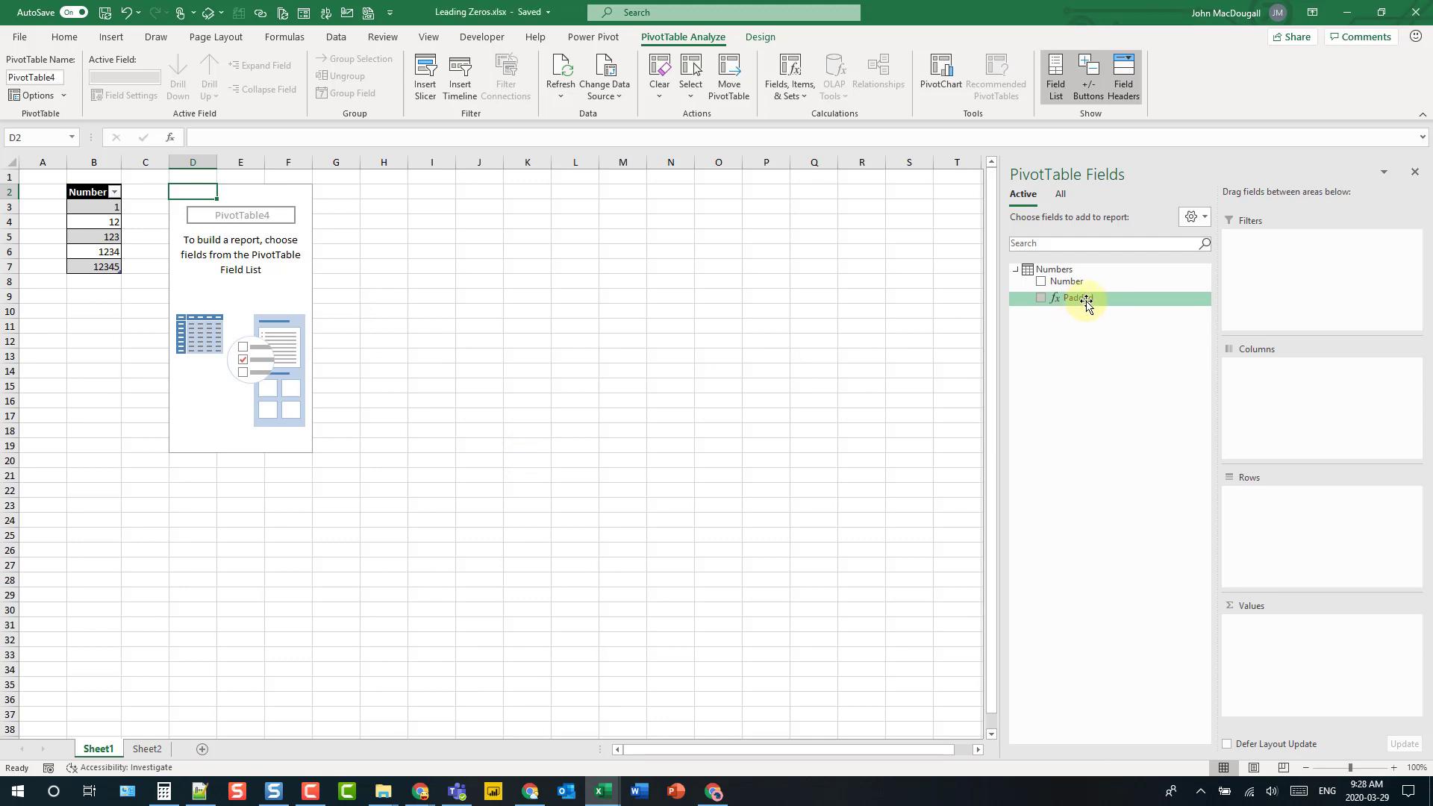
{"action": "left_click_drag", "start_coordinate": [1086, 303], "coordinate": [1325, 649]}
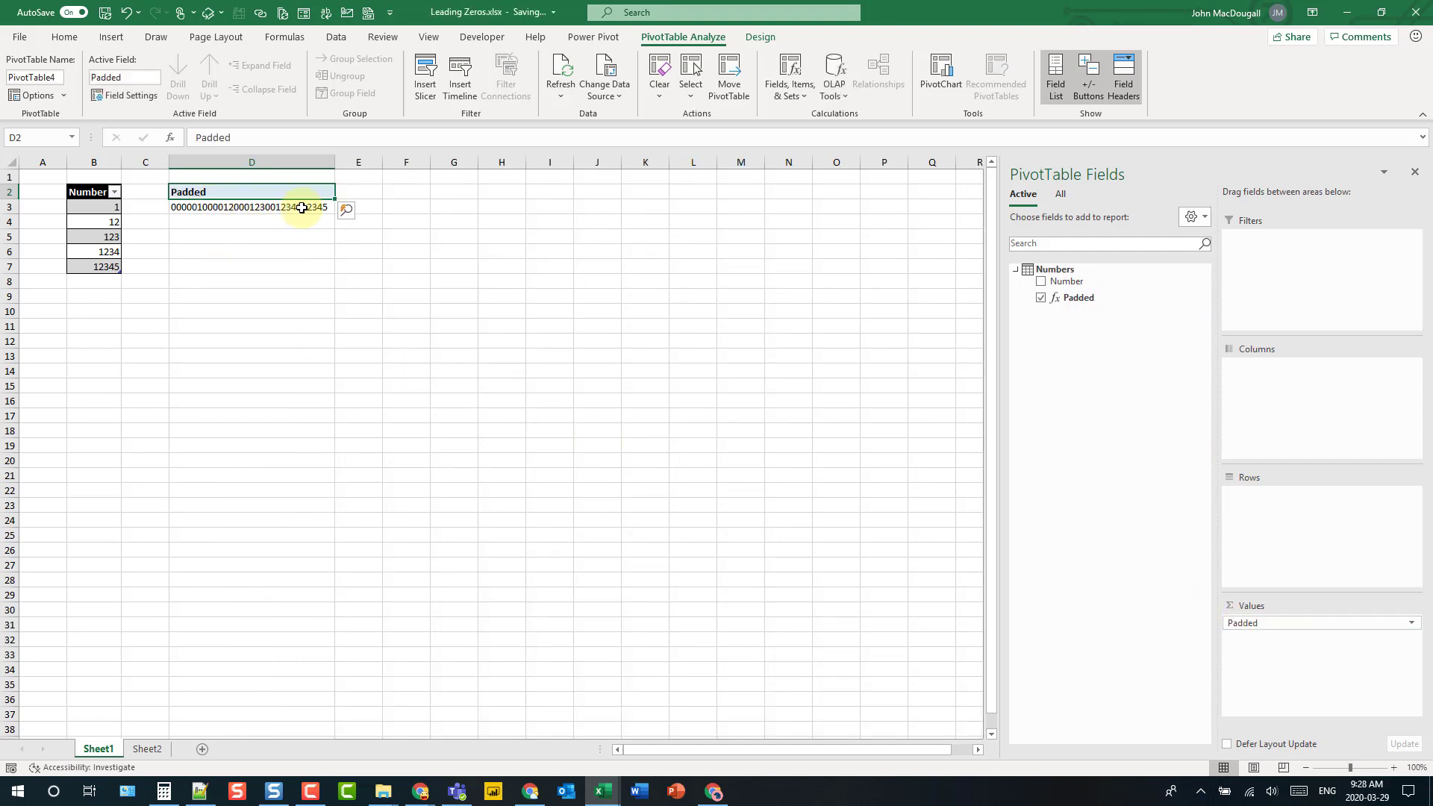
Edit the Padded measure to use ", " as the CONCATENATEX delimiter, save it and select its result in the PivotTable.
{"action": "right_click", "coordinate": [1087, 299]}
{"action": "left_click", "coordinate": [1074, 305]}
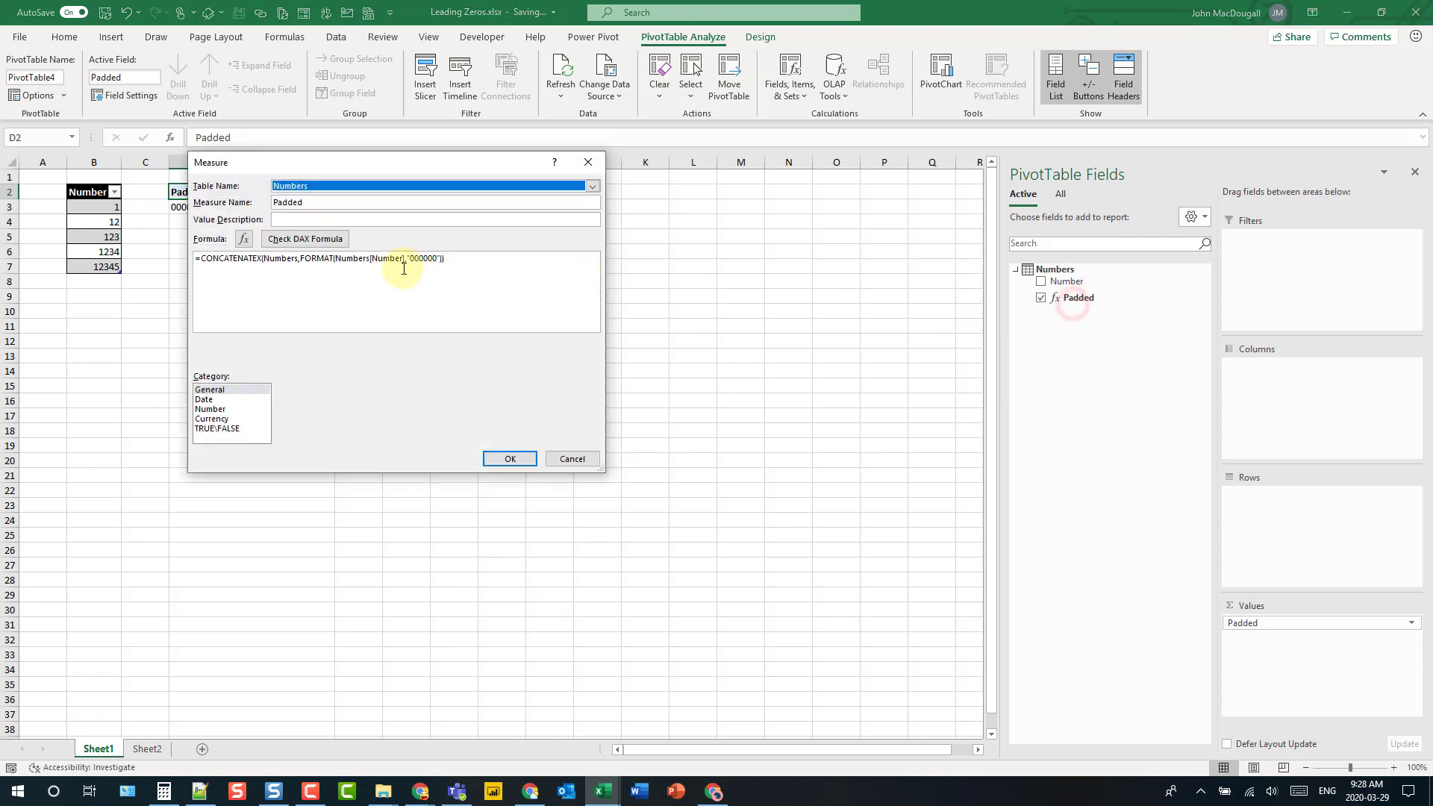
{"action": "left_click", "coordinate": [443, 258]}
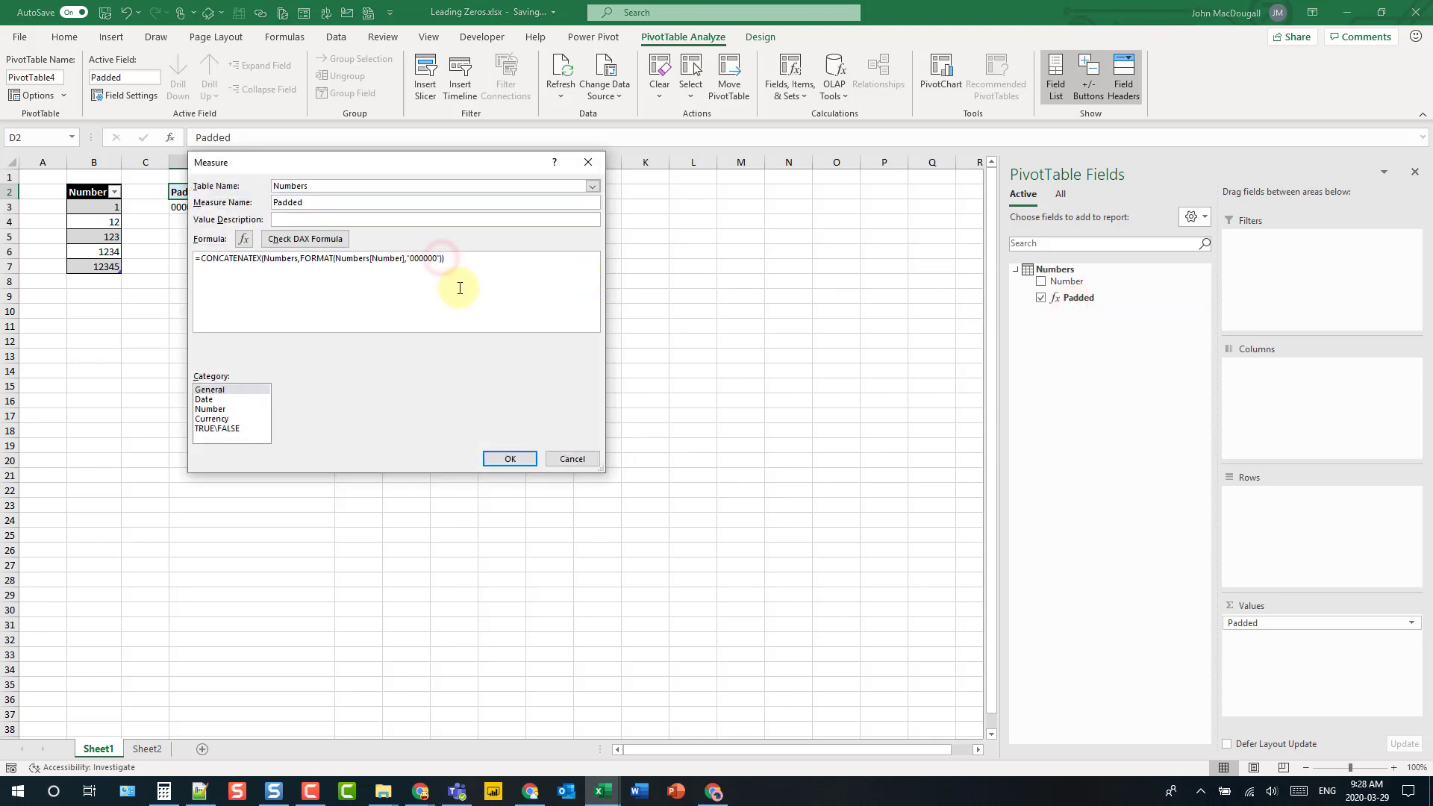
{"action": "type", "text": ","}
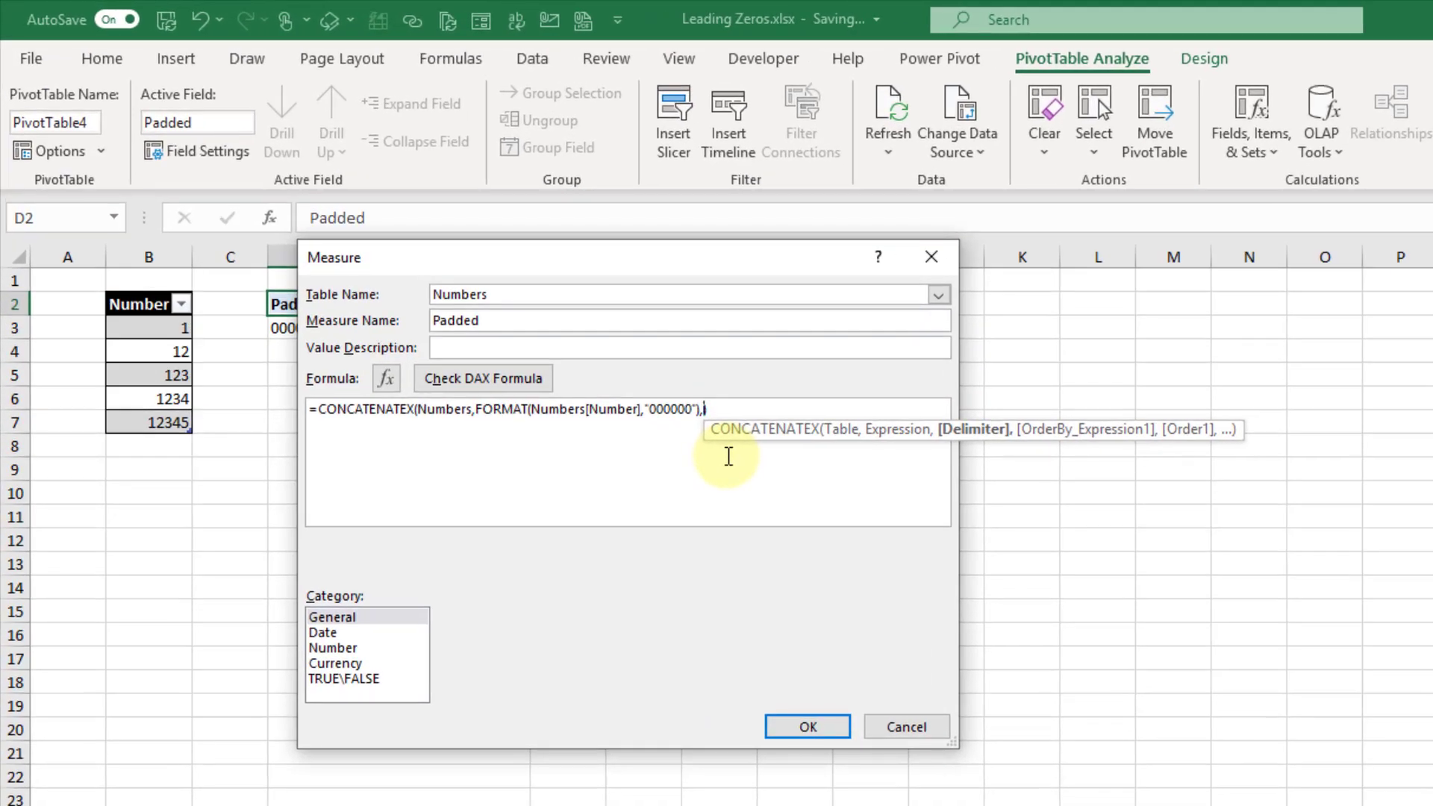
{"action": "type", "text": "\""}
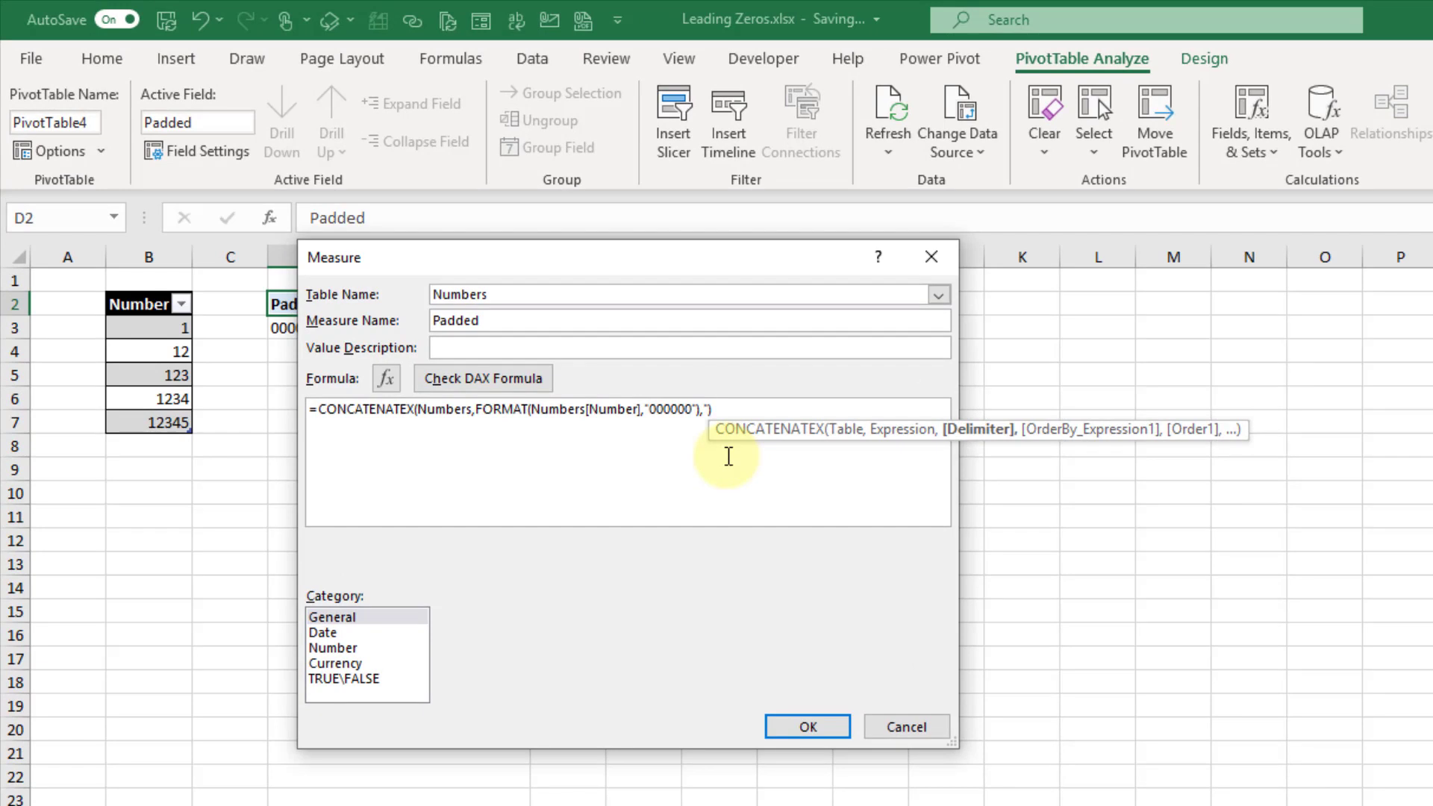
{"action": "type", "text": ", \""}
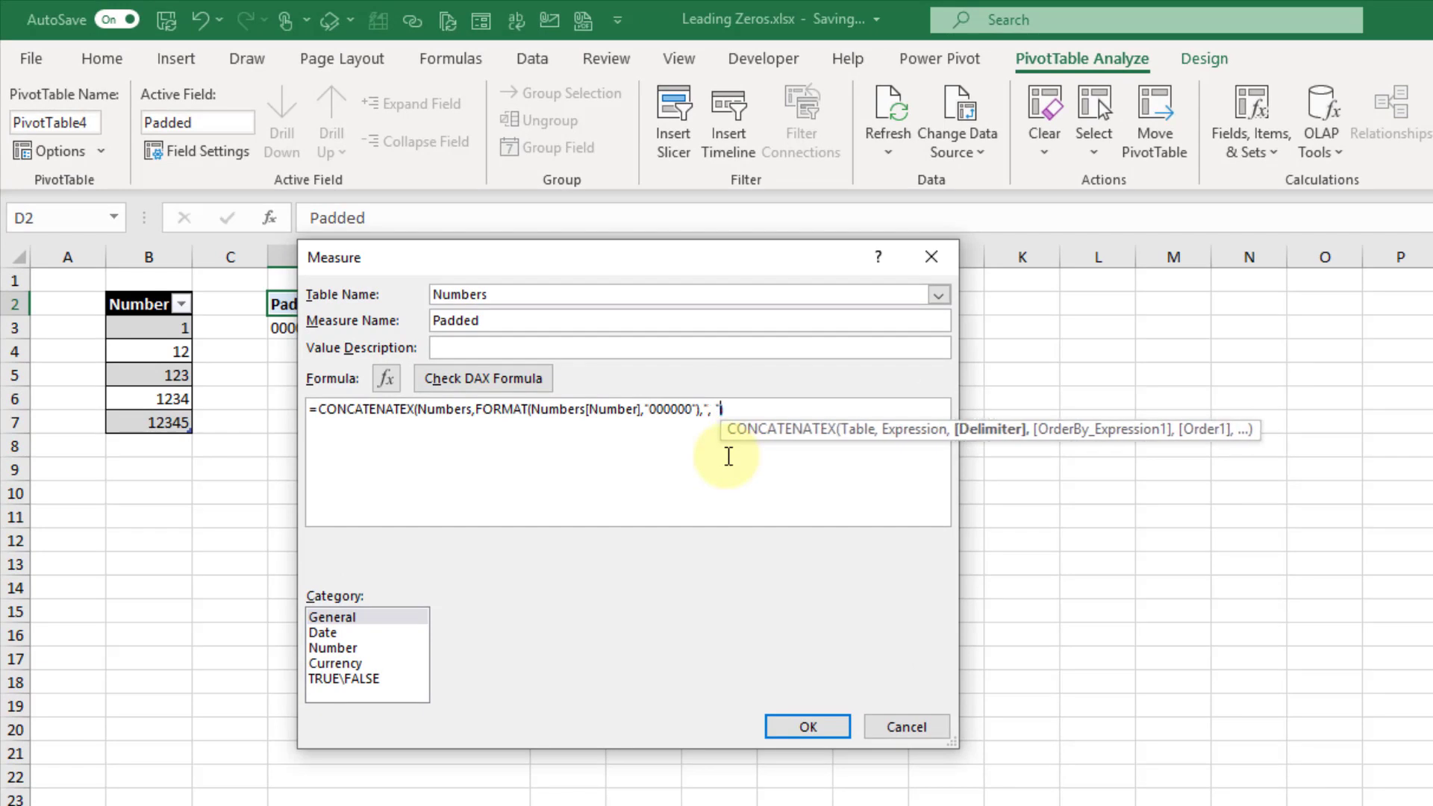
{"action": "type", "text": ")"}
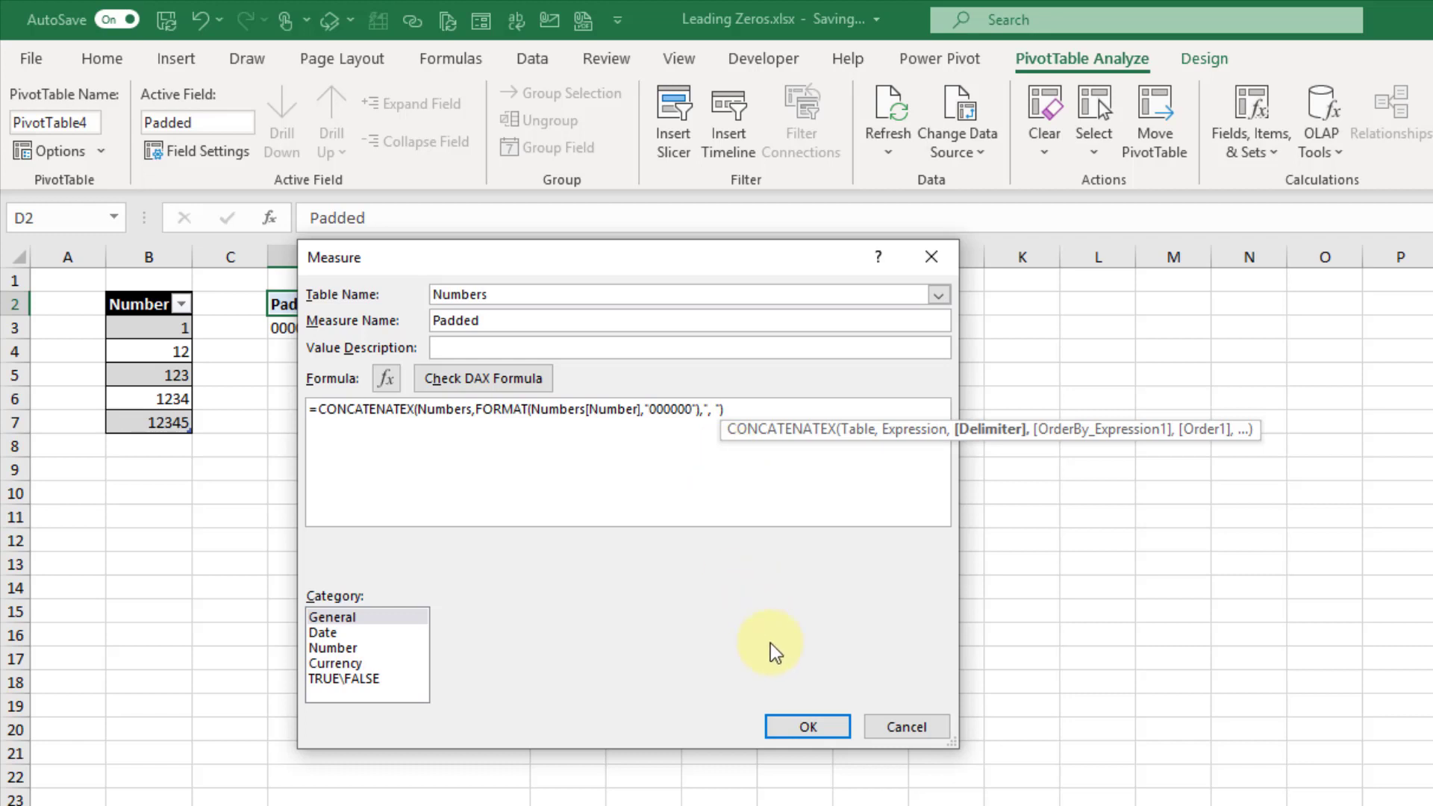
{"action": "left_click", "coordinate": [799, 731]}
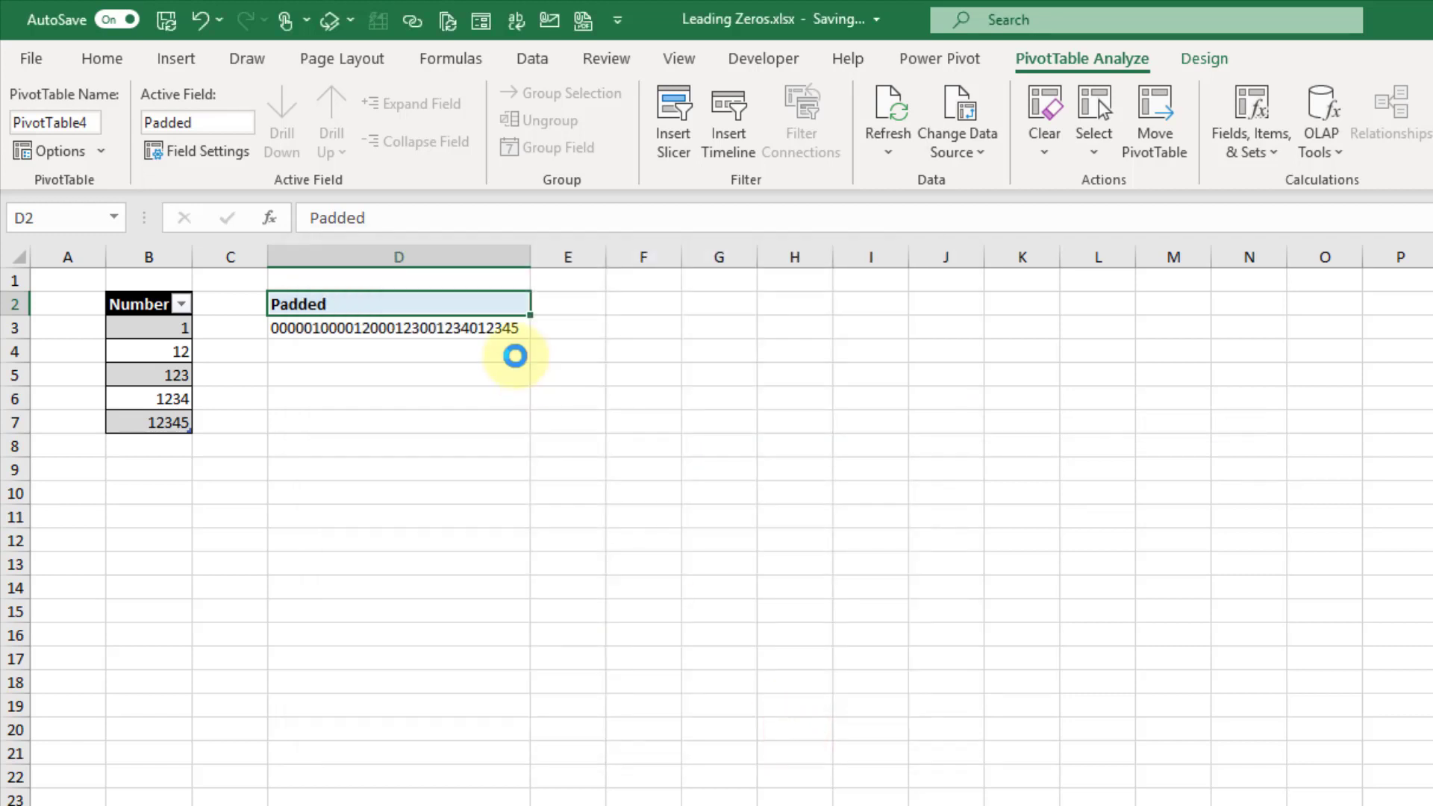
{"action": "left_click", "coordinate": [521, 332]}
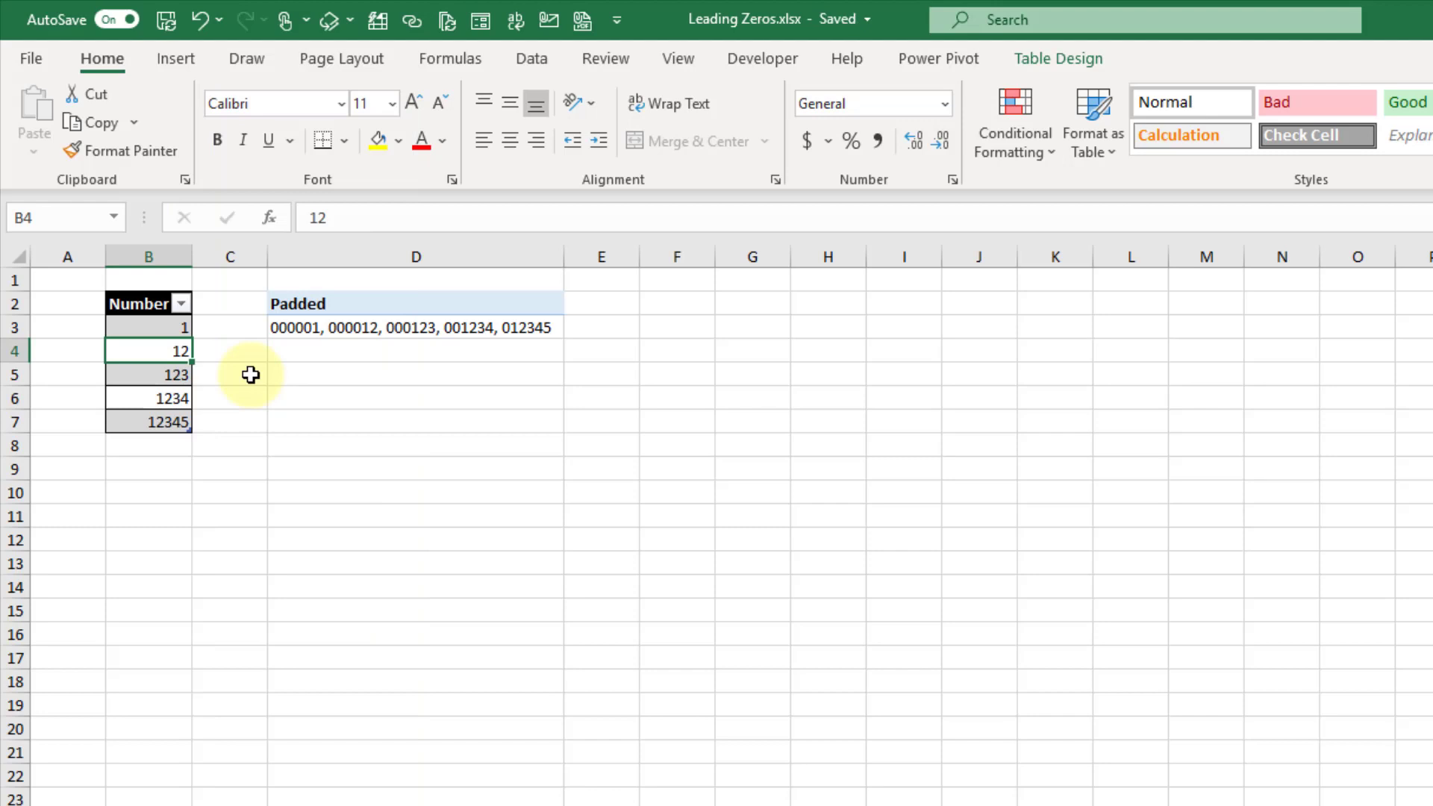
Try to add the Numbers table to the Data Model with Power Pivot and dismiss the message.
{"action": "left_click", "coordinate": [957, 58]}
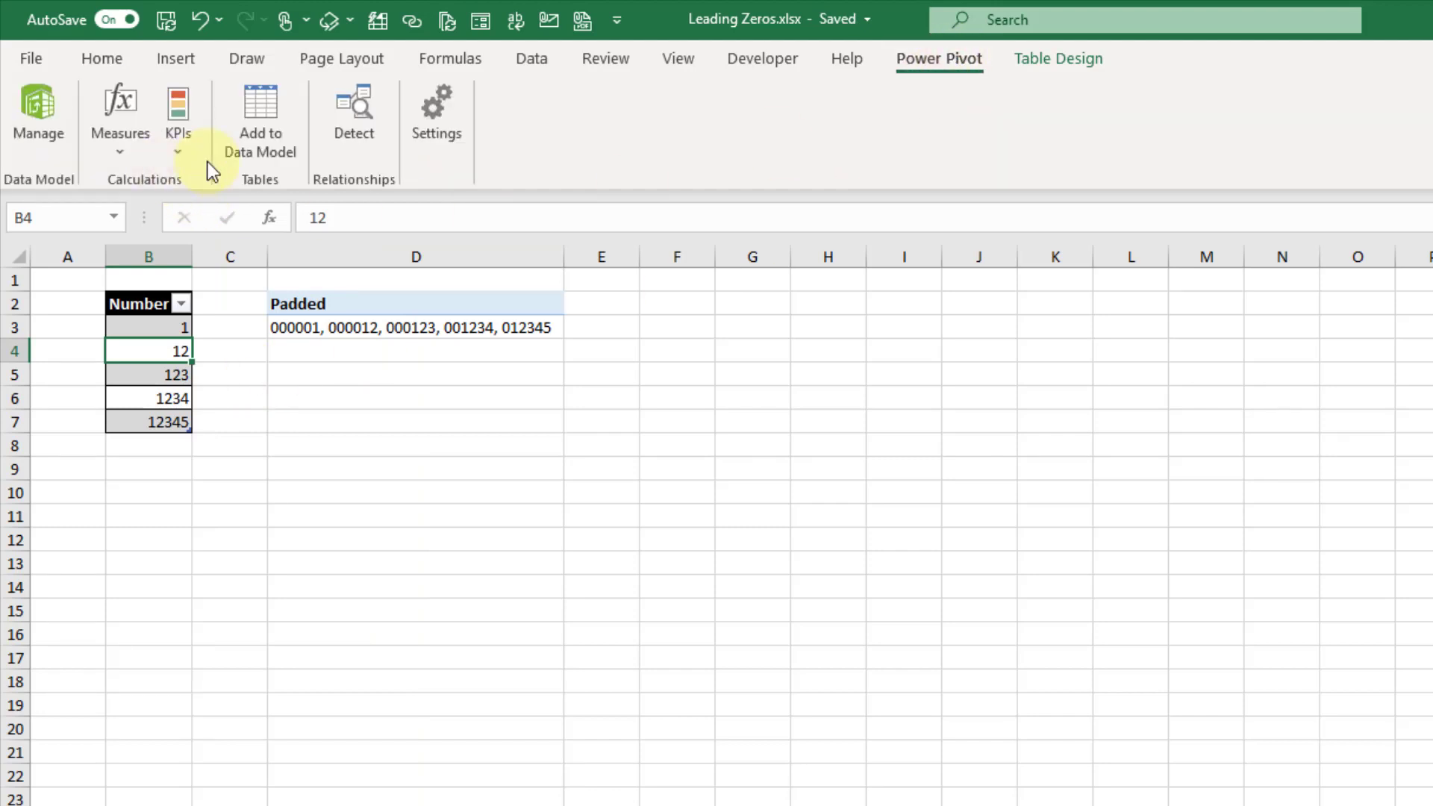
{"action": "left_click", "coordinate": [267, 132]}
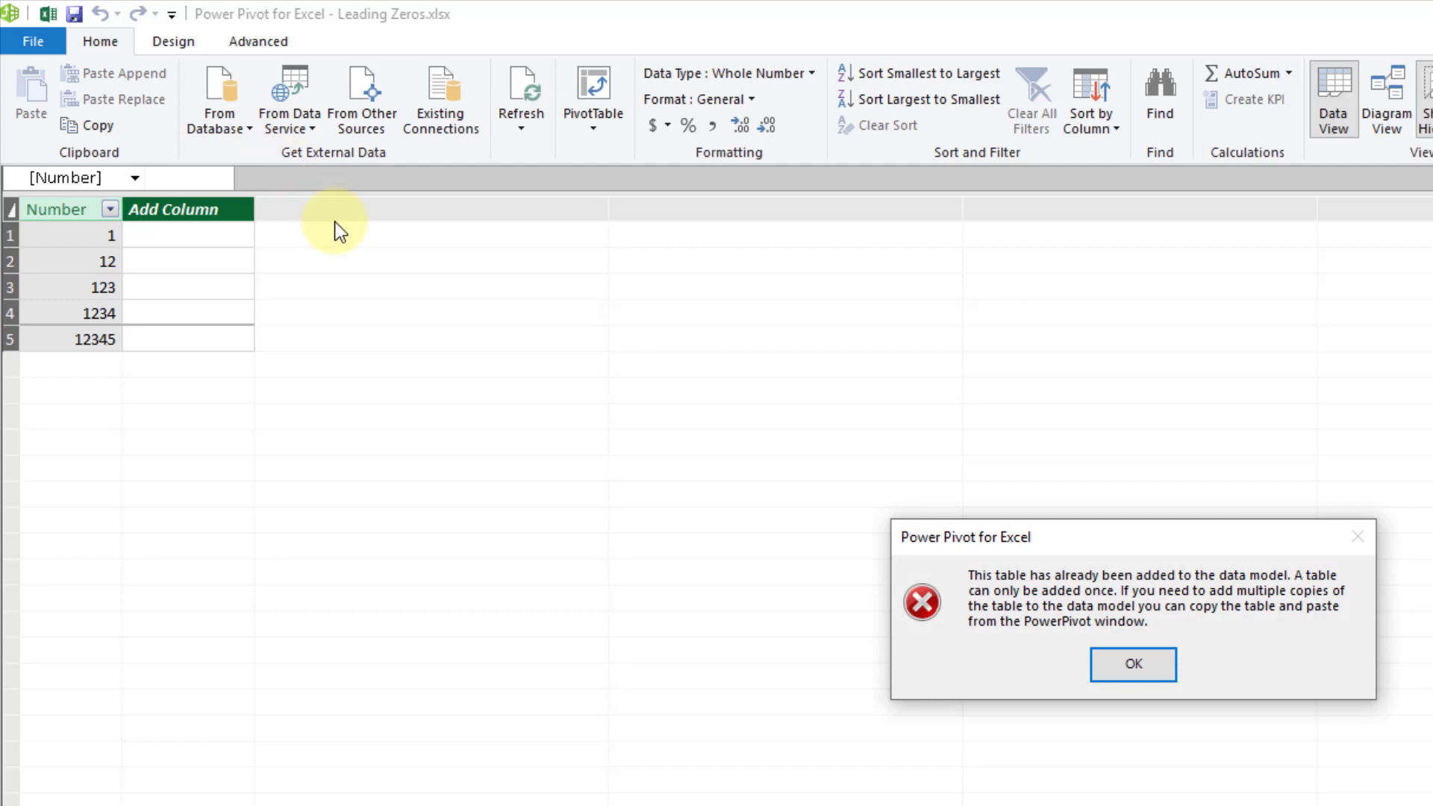
{"action": "left_click", "coordinate": [1127, 663]}
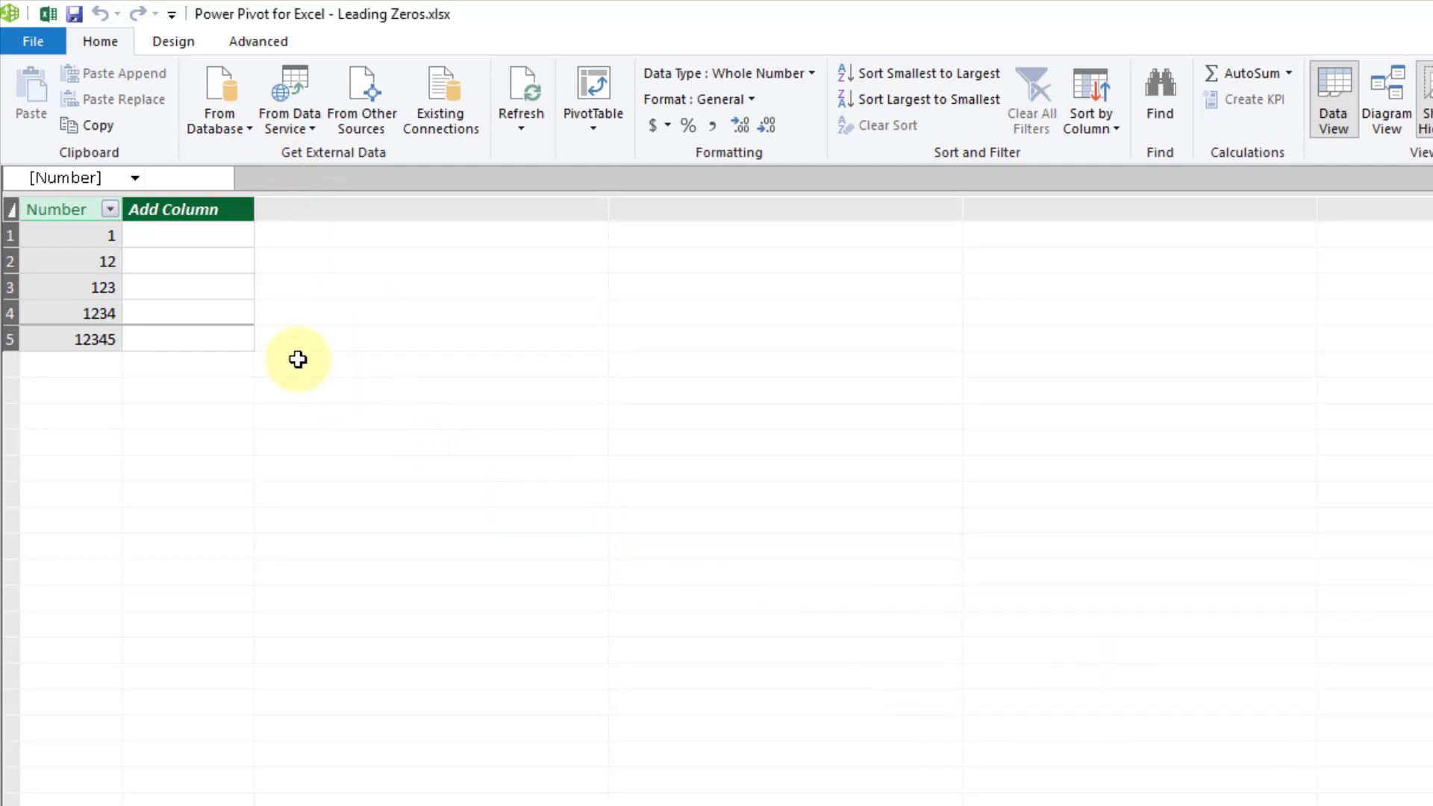
Add a calculated column to the Numbers table in Power Pivot with the formula =FORMAT(Numbers[Number],"000000").
{"action": "left_click", "coordinate": [231, 240]}
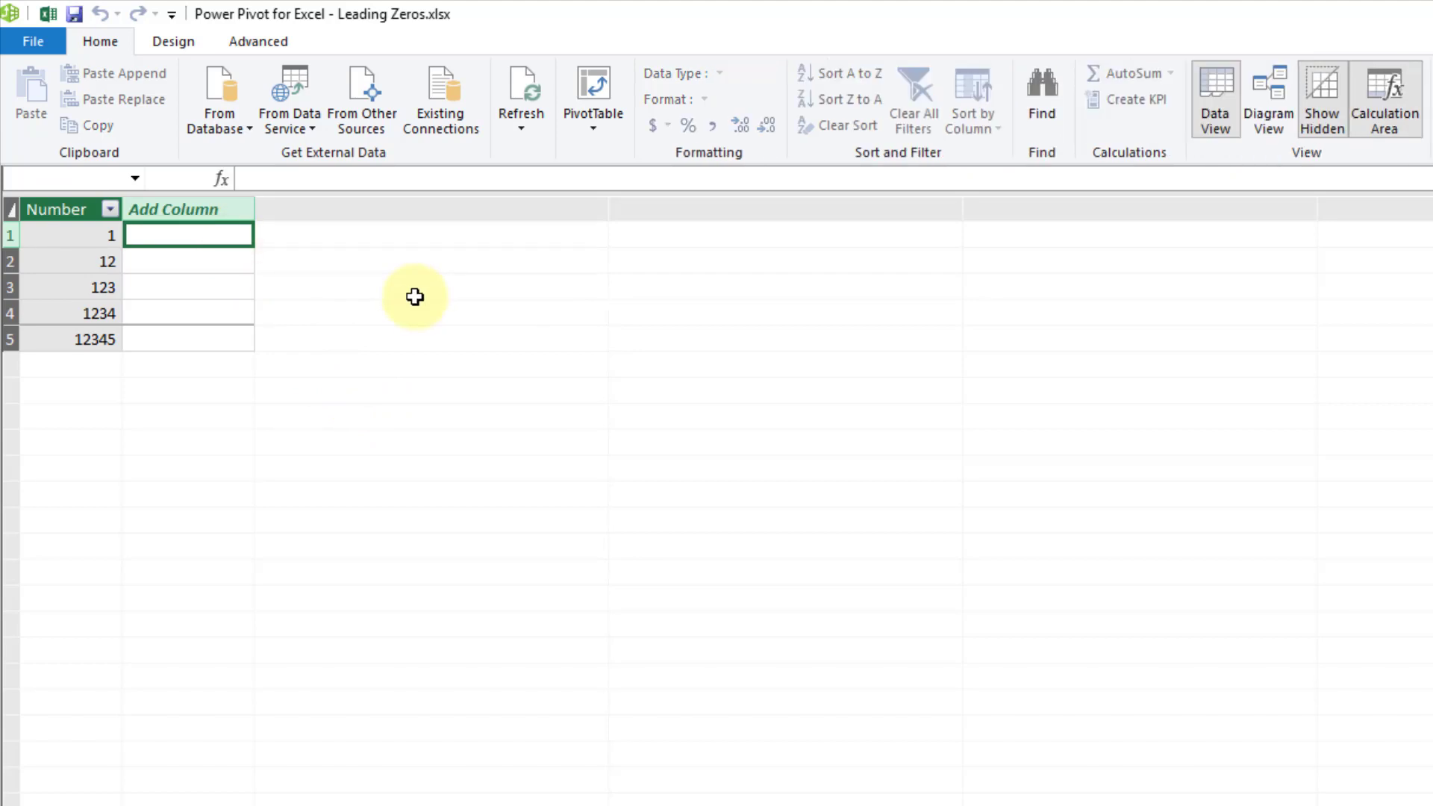
{"action": "type", "text": "="}
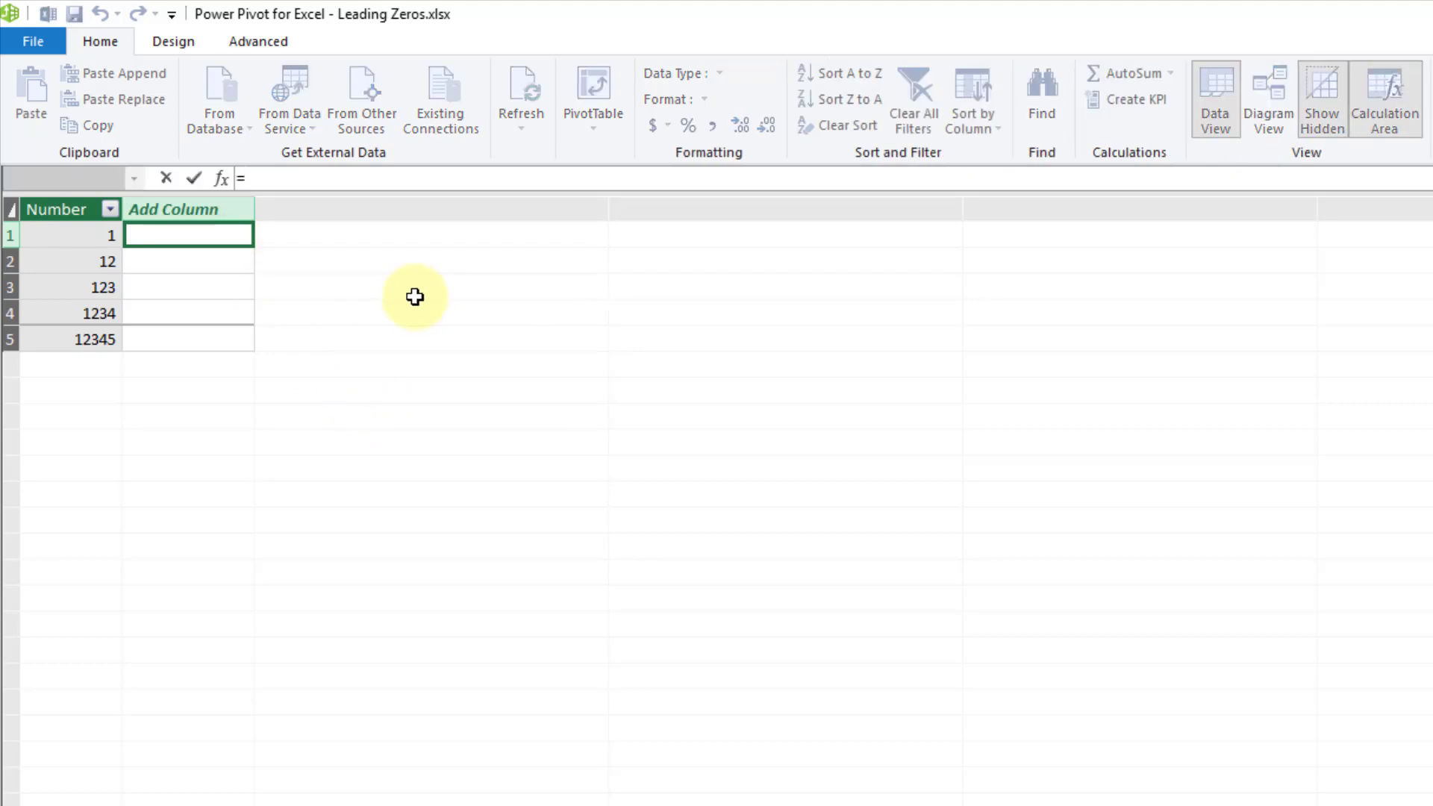
{"action": "type", "text": "FORMAT("}
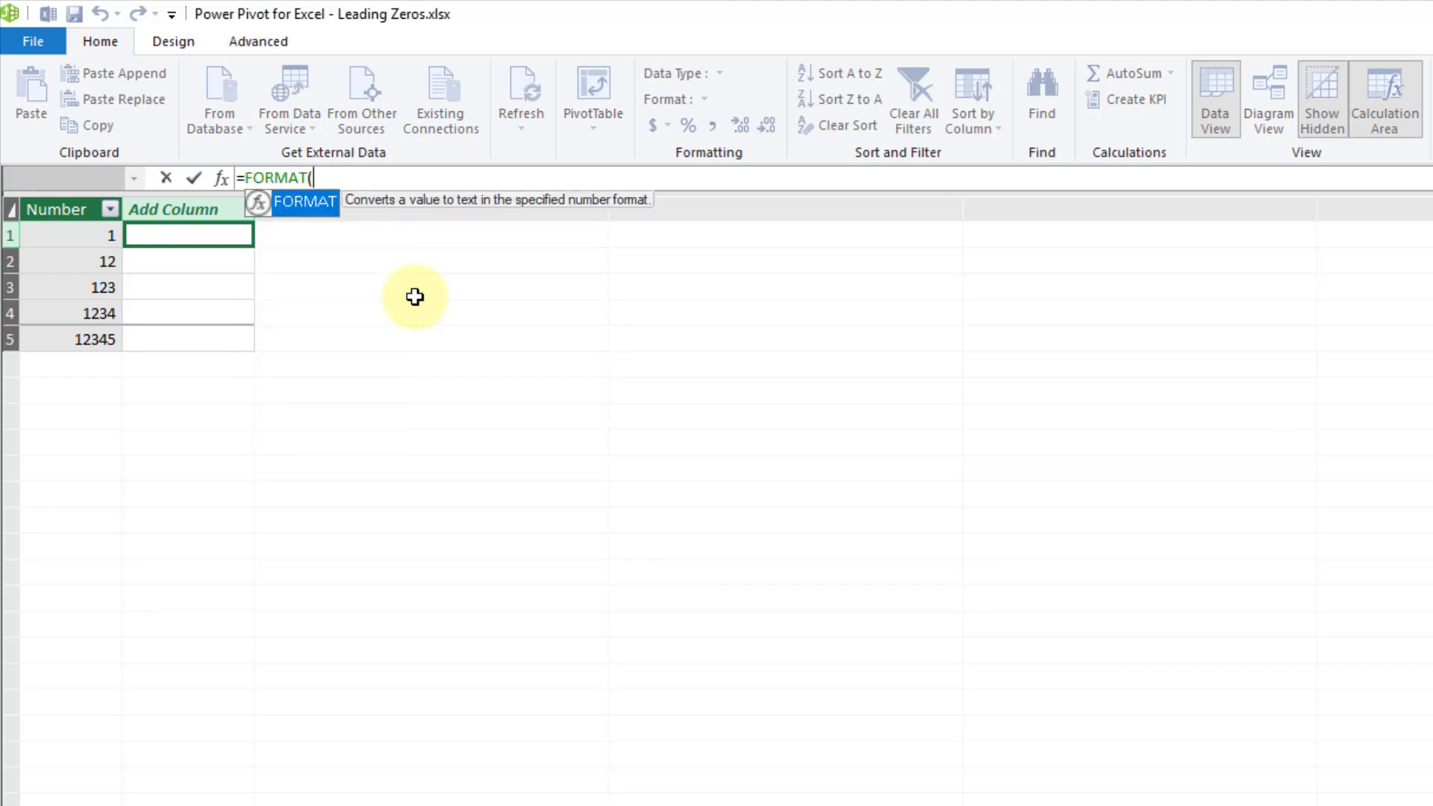
{"action": "left_click", "coordinate": [72, 232]}
{"action": "type", "text": ",\"0000"}
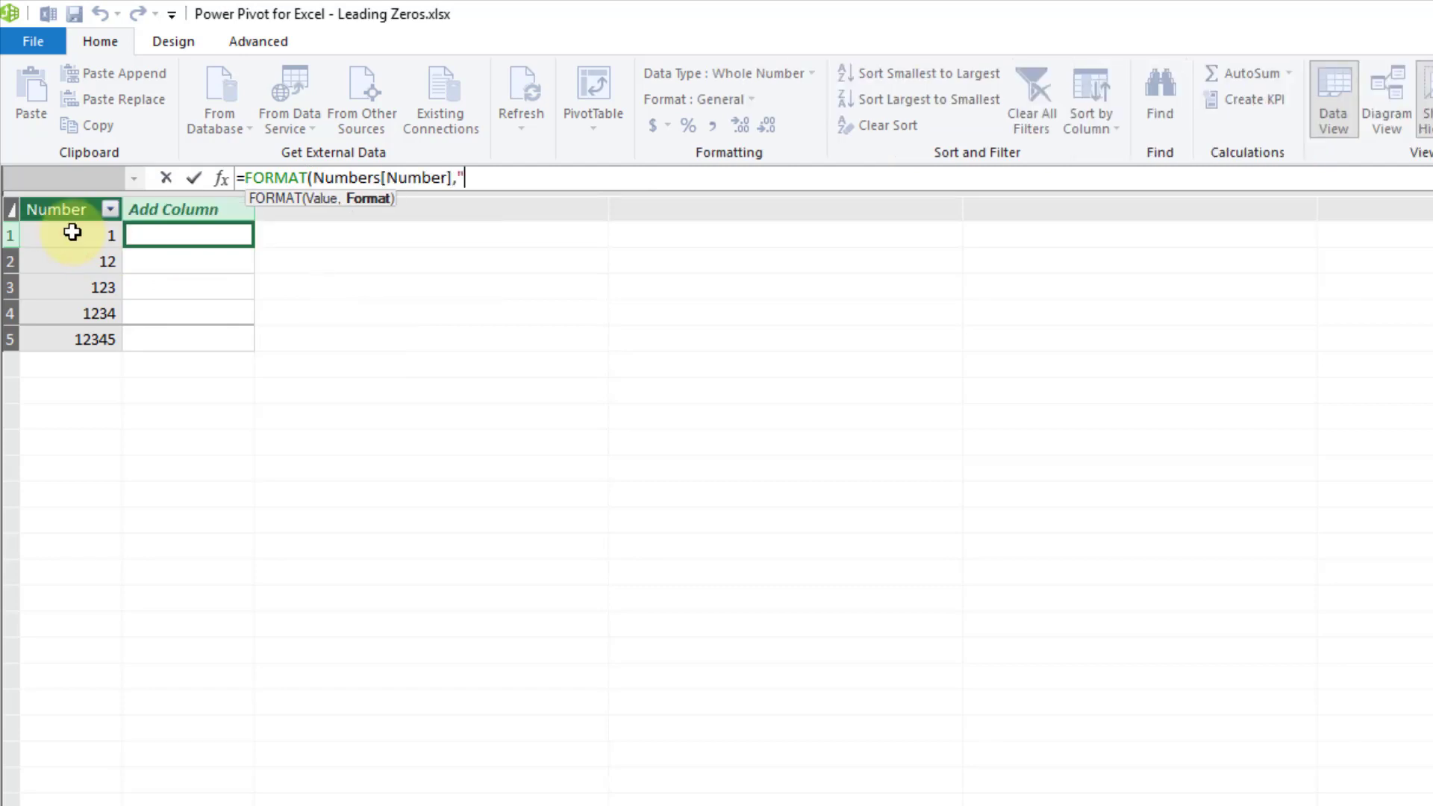
{"action": "type", "text": "0"}
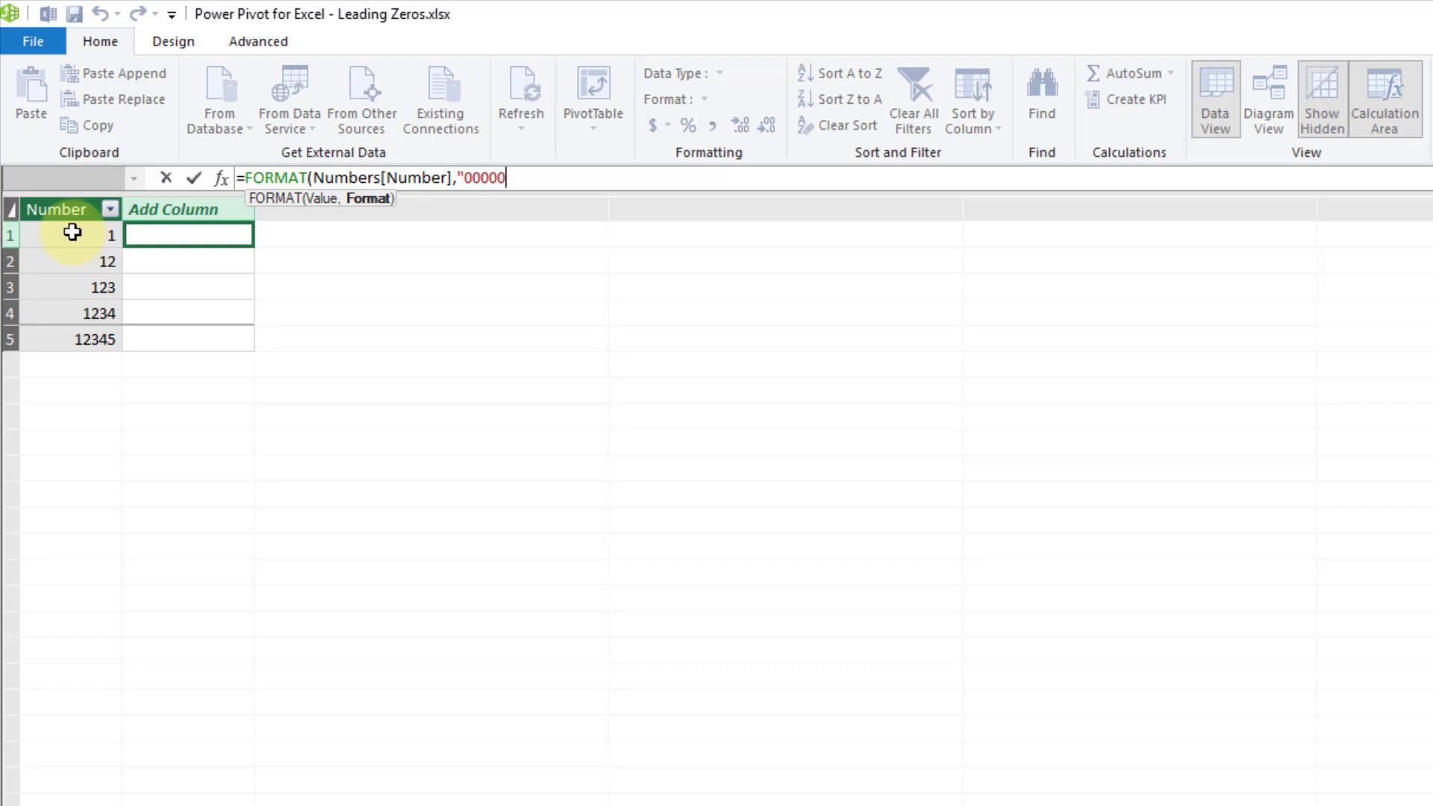
{"action": "type", "text": "0\")"}
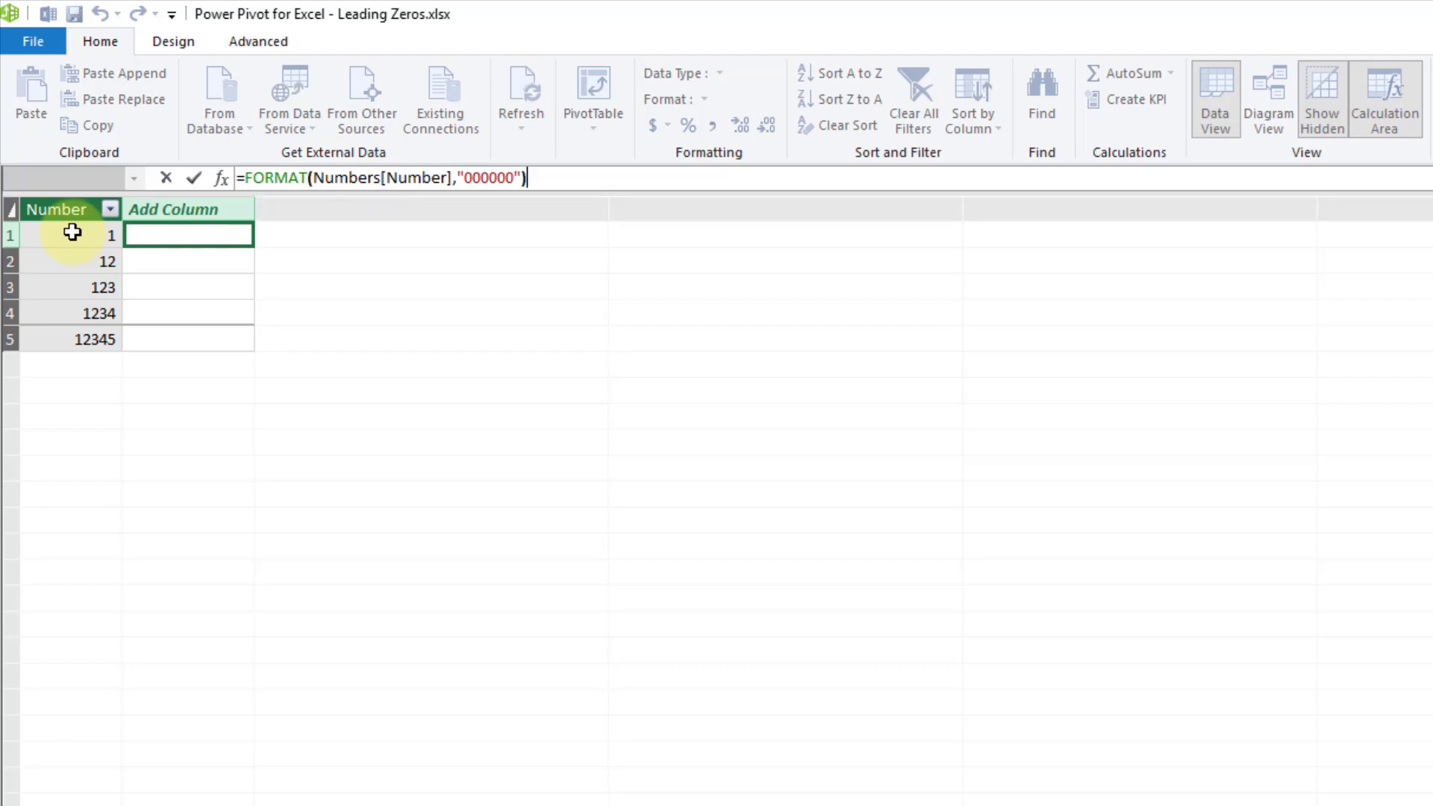
{"action": "key", "text": "Return"}
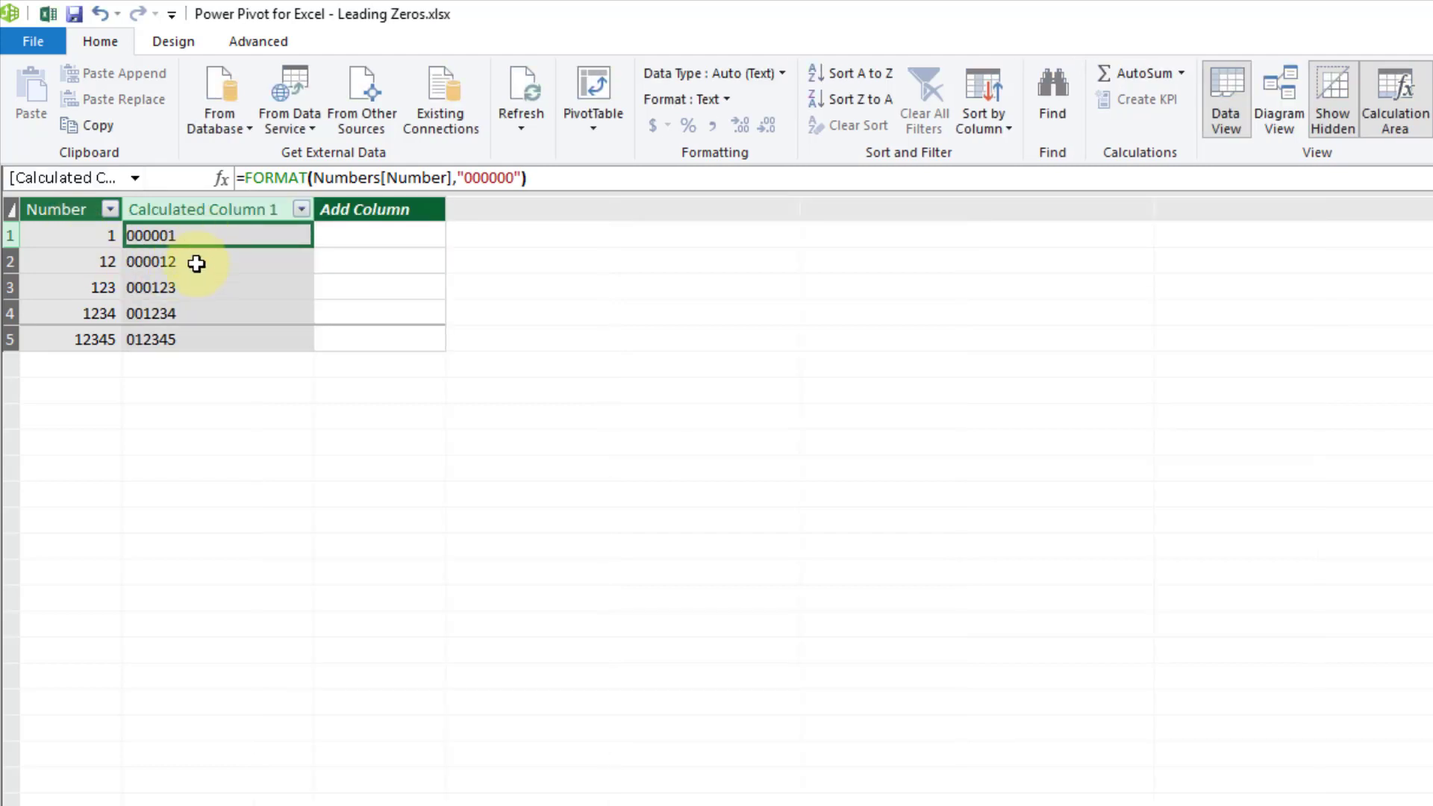
Rename the calculated column in the Numbers table to Leading Zero.
{"action": "left_click", "coordinate": [224, 209]}
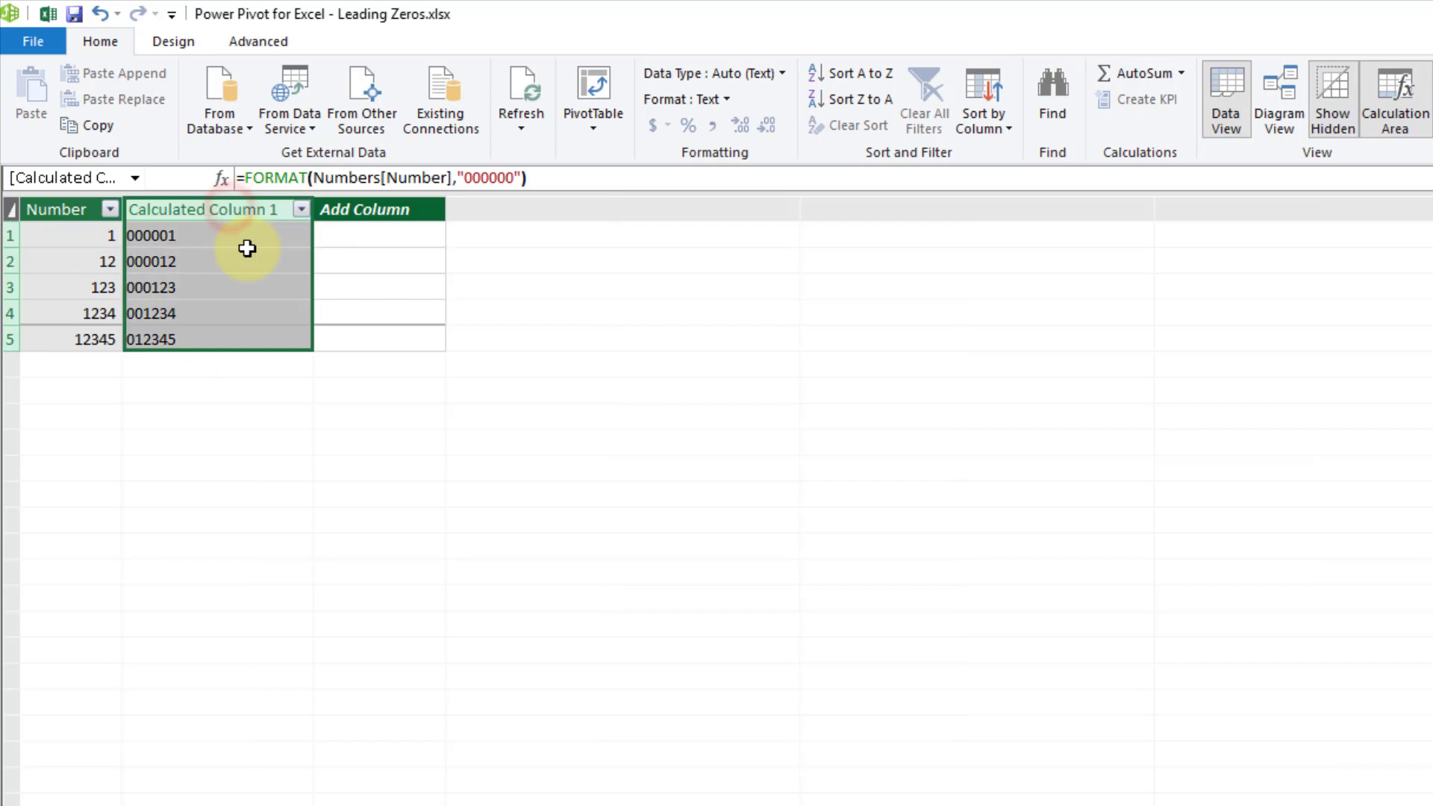
{"action": "double_click", "coordinate": [246, 208]}
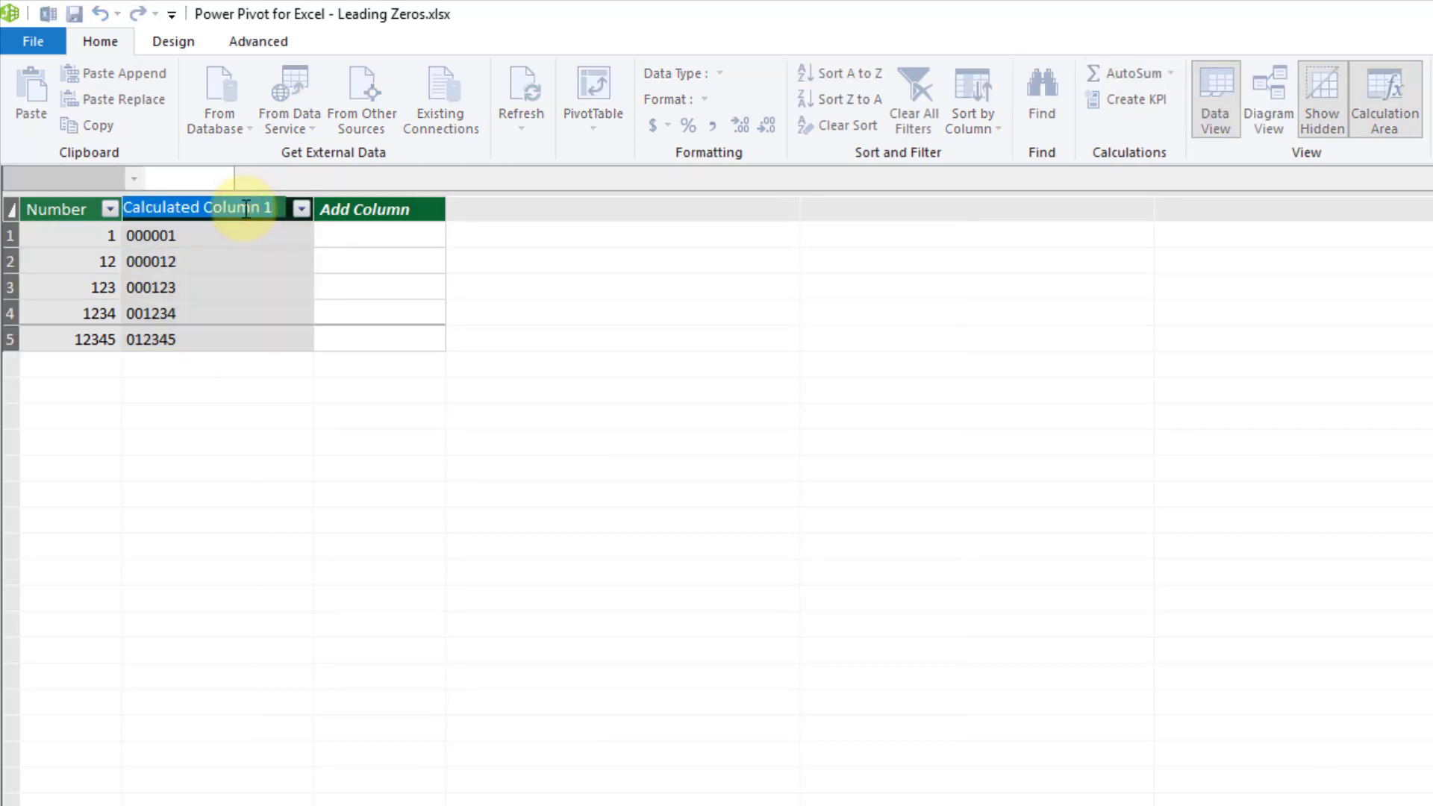
{"action": "type", "text": "Leading Zero"}
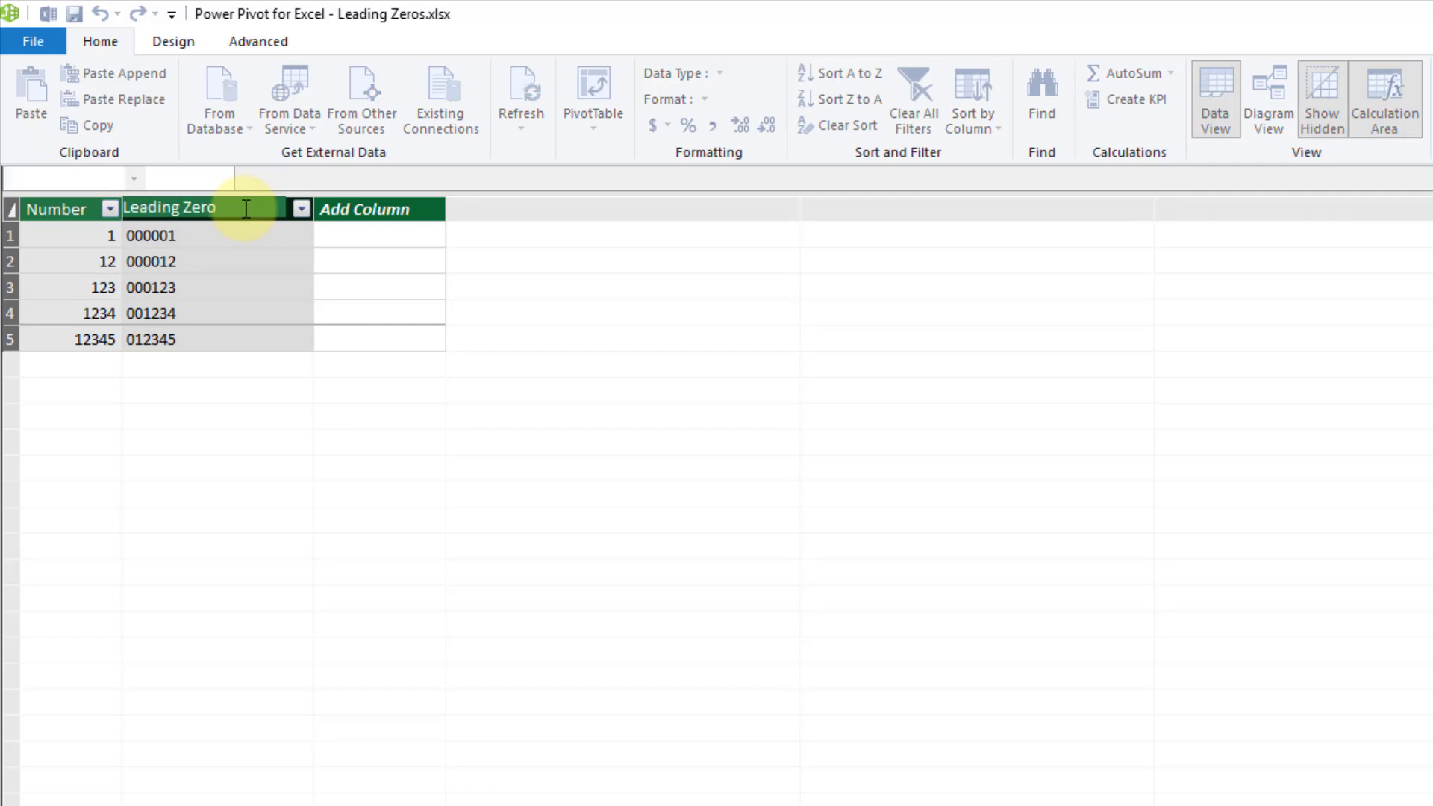
{"action": "key", "text": "Return"}
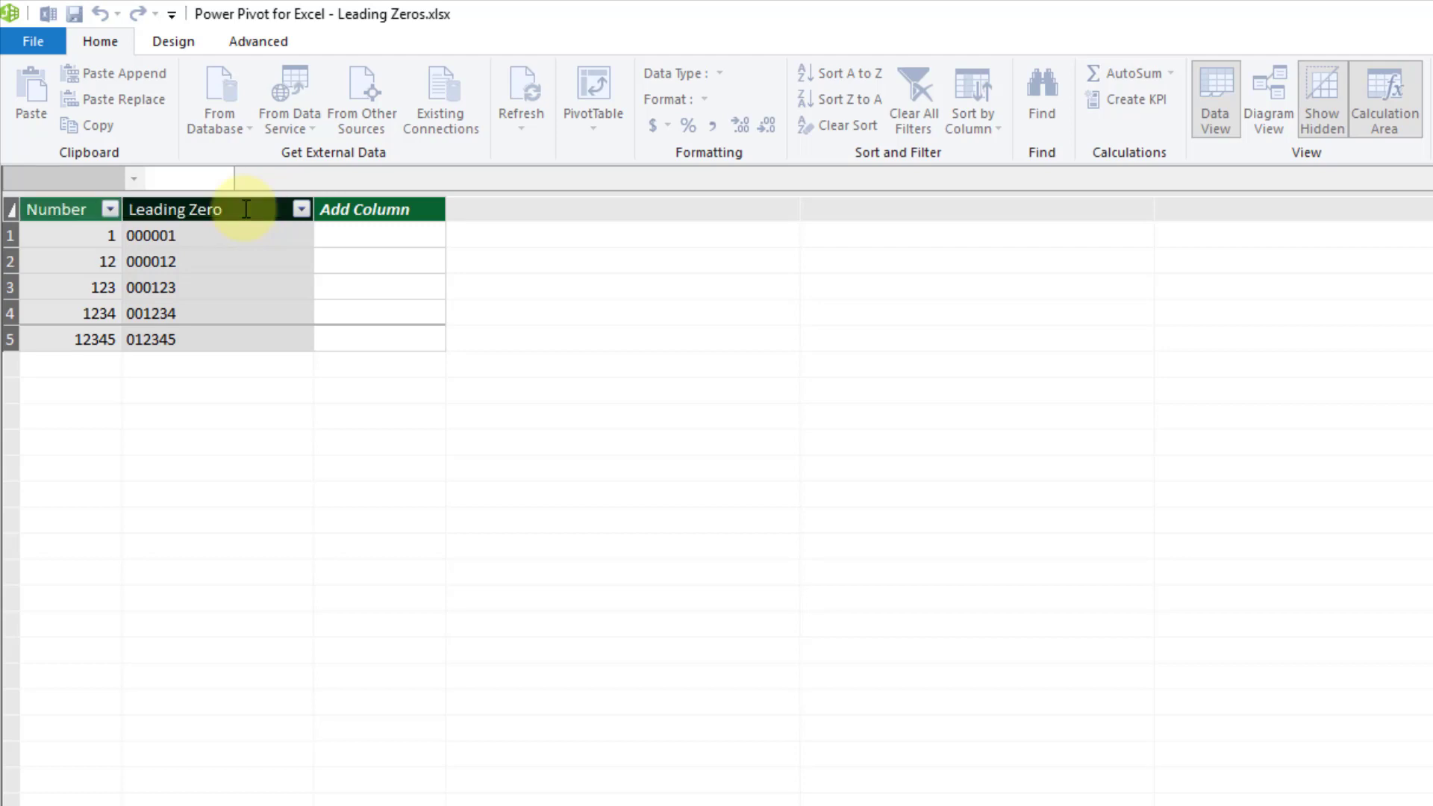
{"action": "left_click", "coordinate": [246, 208]}
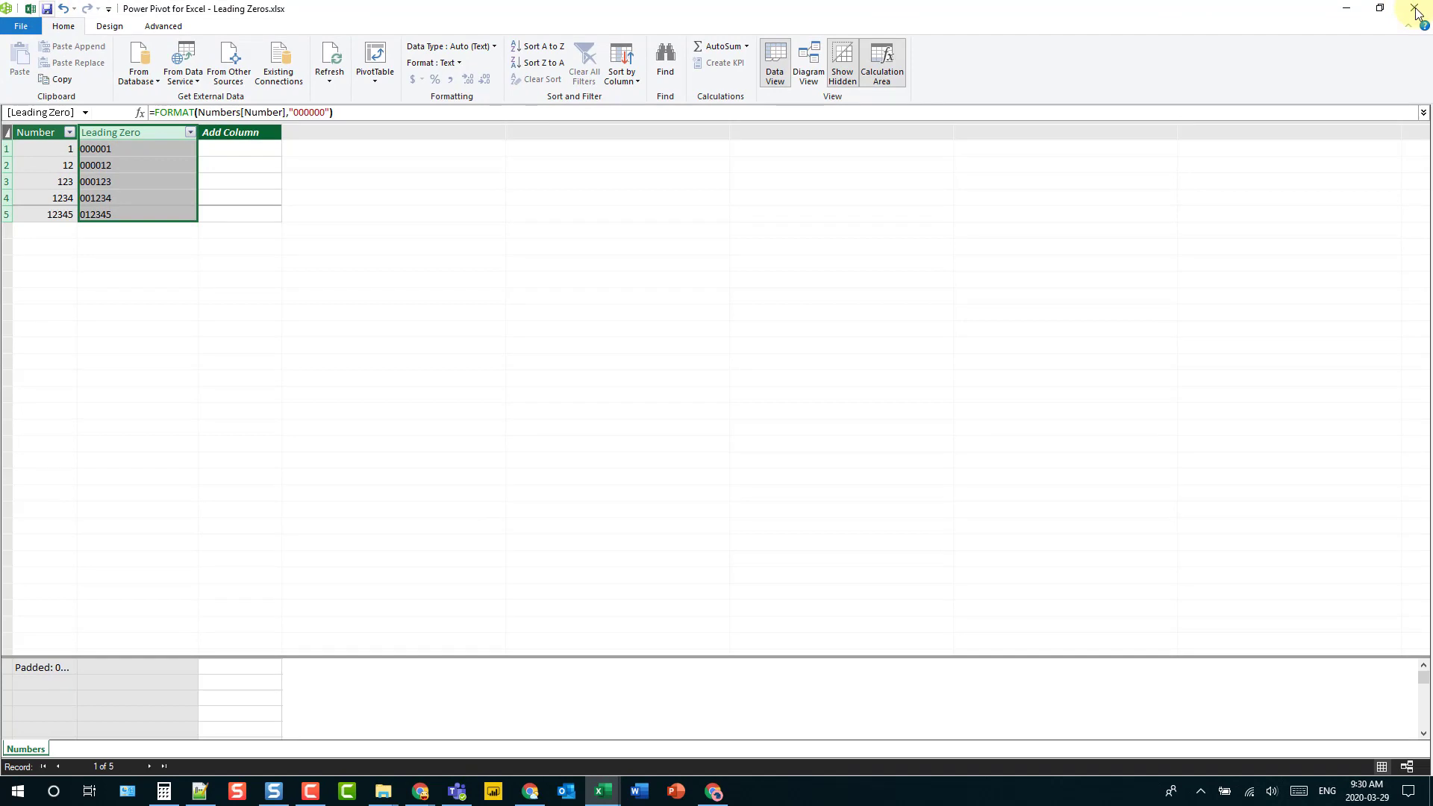
Return to the Excel workbook and add the Leading Zero field to the PivotTable's Rows area, then select its row labels.
{"action": "left_click", "coordinate": [1410, 8]}
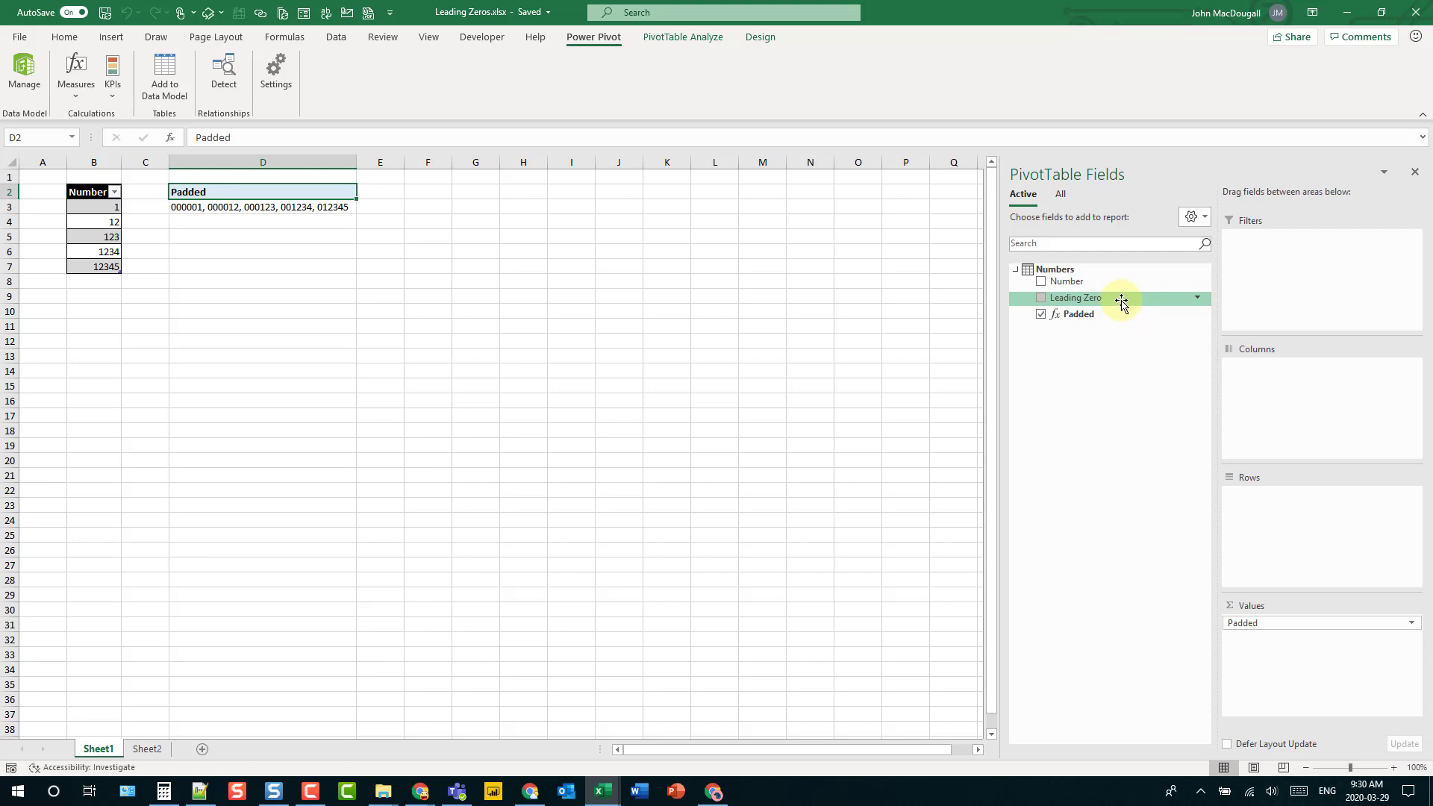
{"action": "left_click_drag", "start_coordinate": [1122, 303], "coordinate": [1301, 496]}
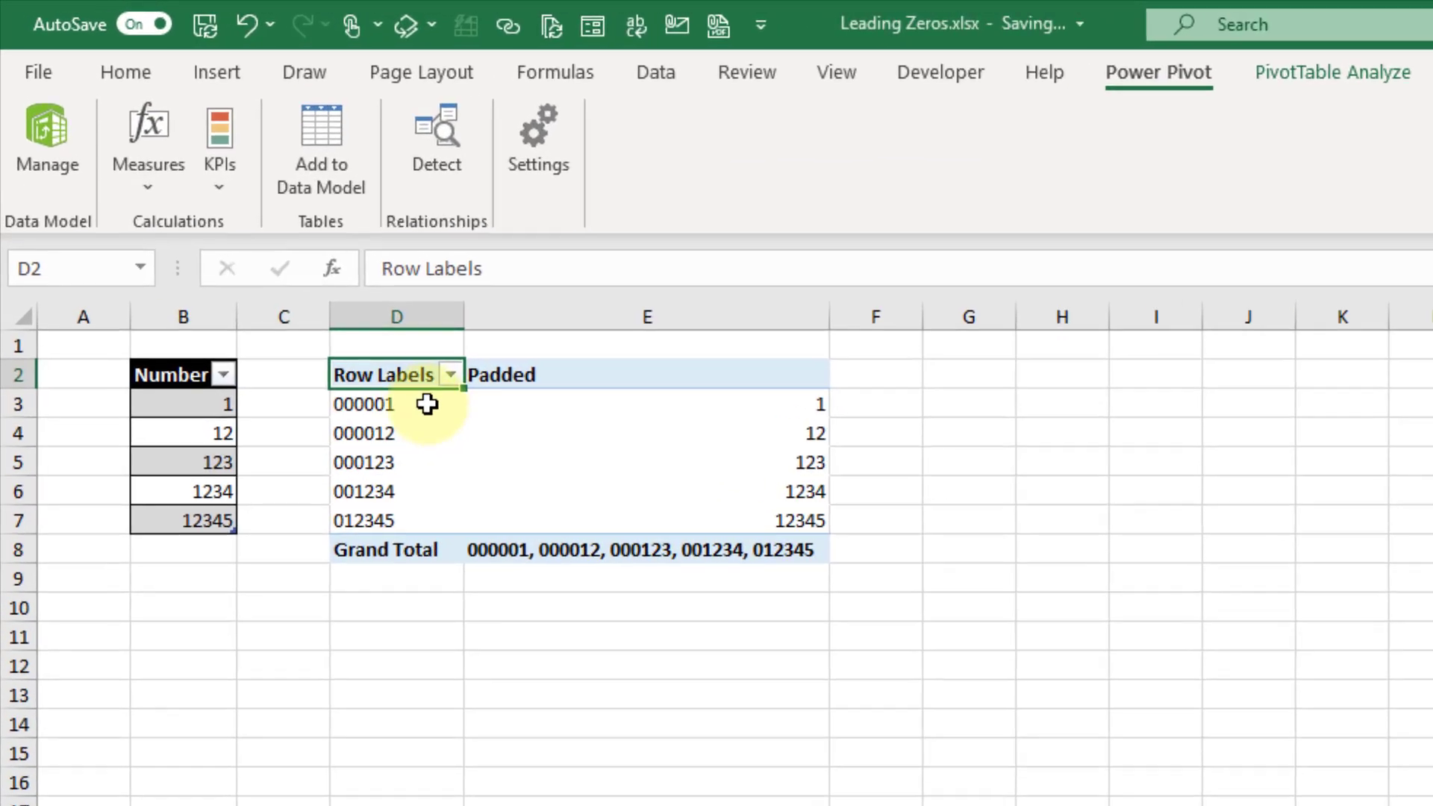
{"action": "left_click", "coordinate": [427, 404]}
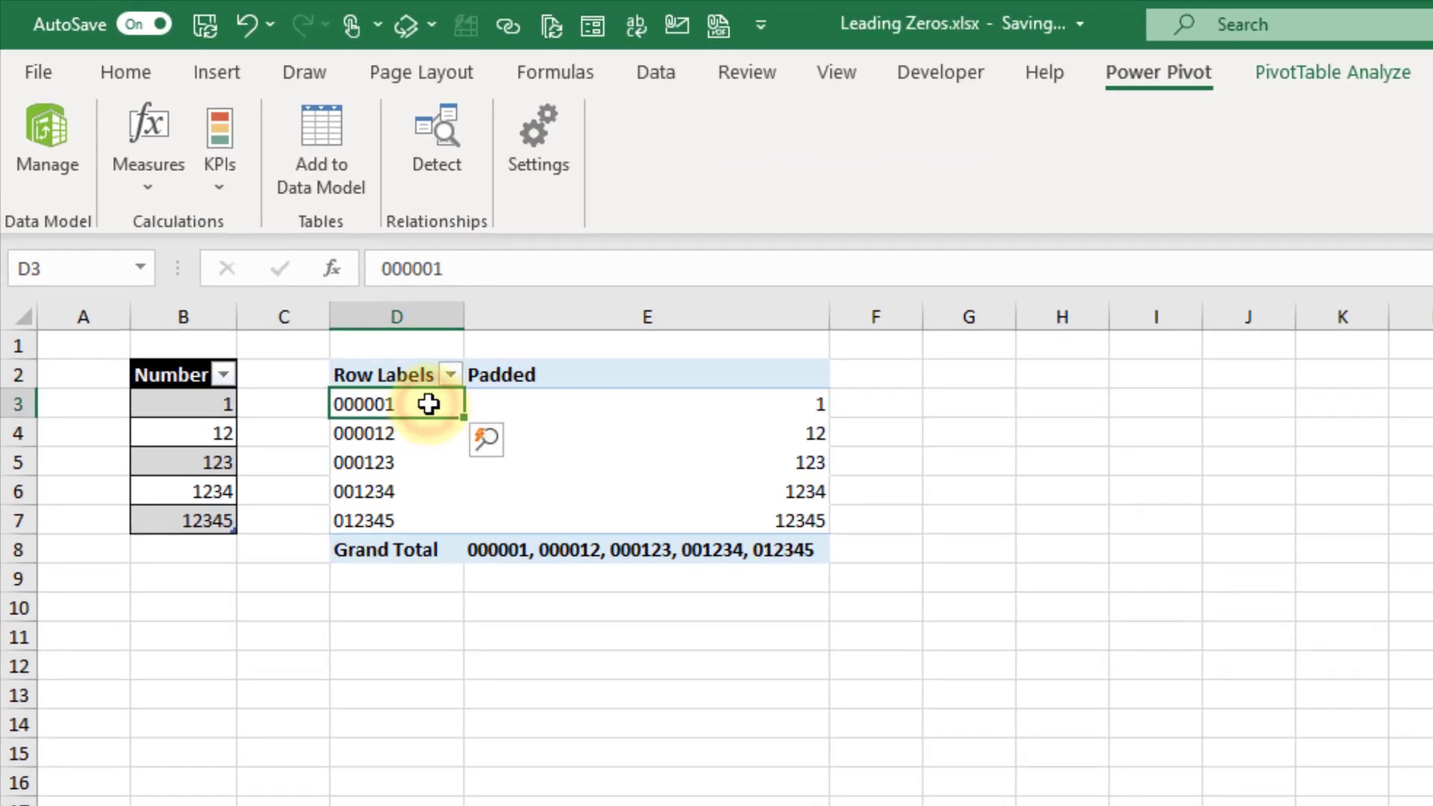
{"action": "left_click", "coordinate": [427, 522]}
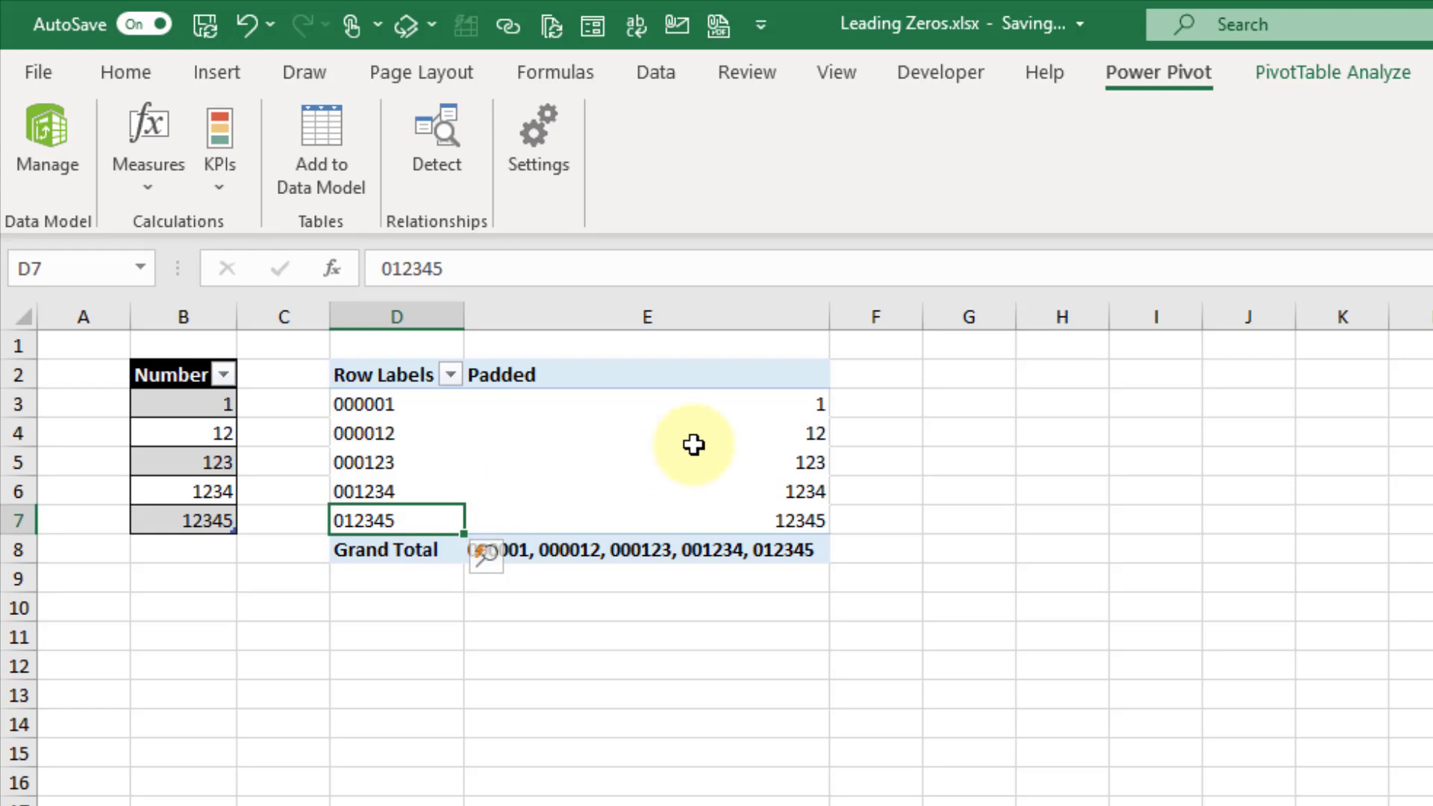